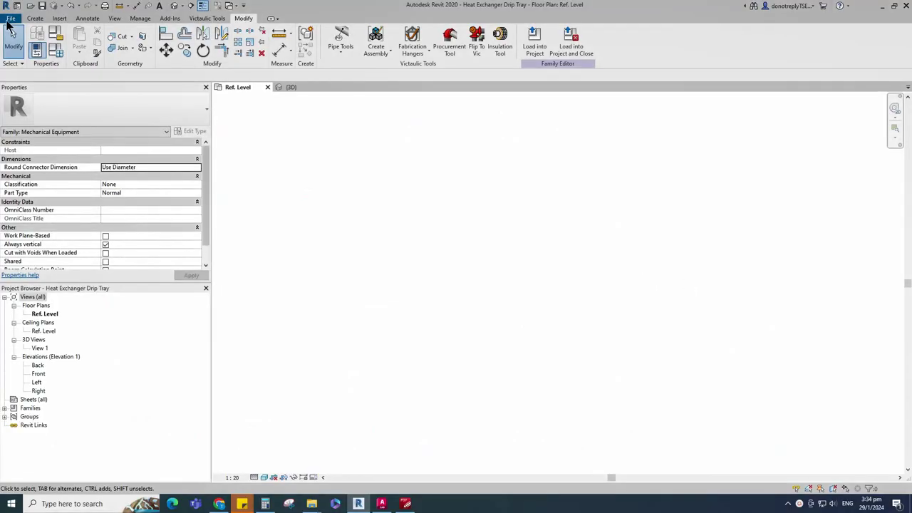
# Create a new family from the Metric Generic Model template.
pyautogui.click(10, 25)
pyautogui.moveTo(29, 55)
pyautogui.click(101, 89)
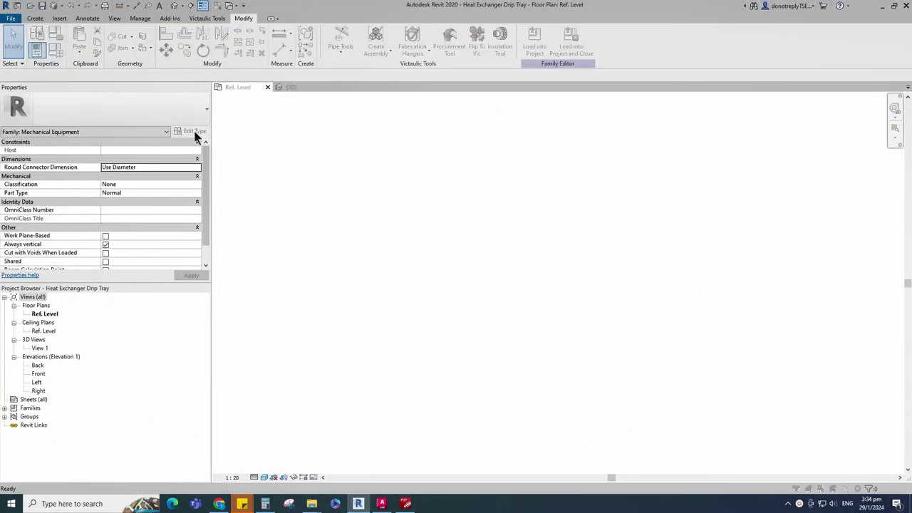
pyautogui.scroll(-5, 391, 271)
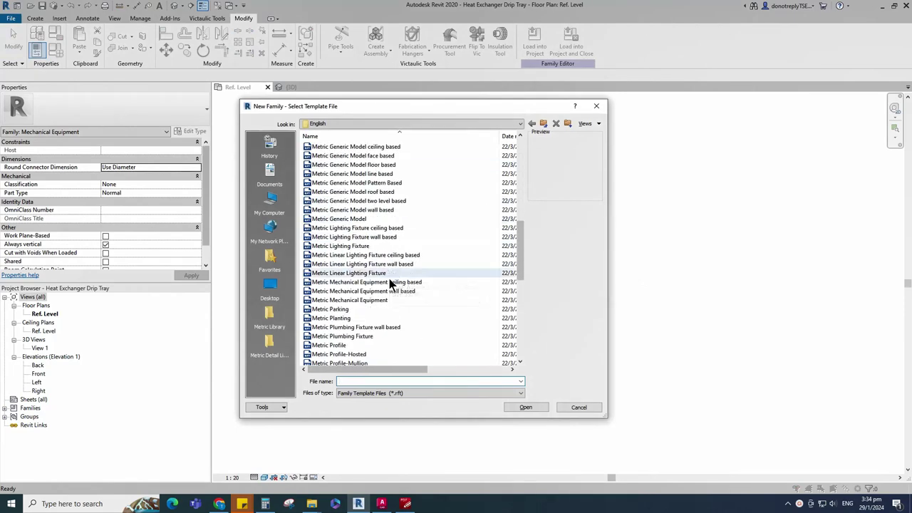
pyautogui.click(364, 219)
pyautogui.click(526, 407)
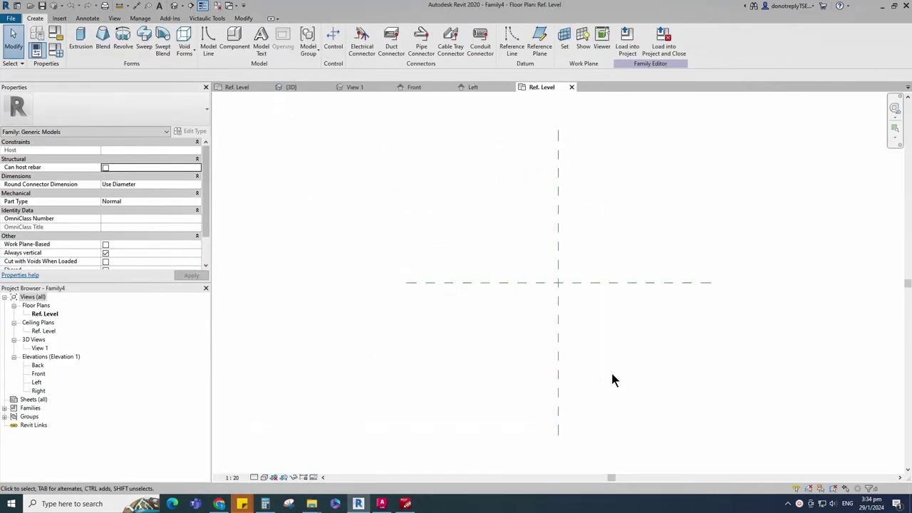
# Change the family category from Generic Models to Mechanical Equipment, keeping the default family parameters.
pyautogui.scroll(-1, 493, 371)
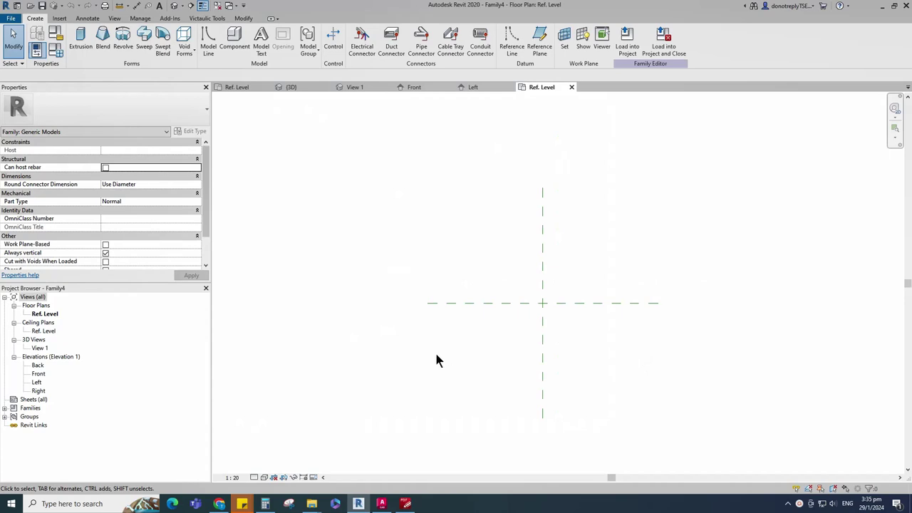
pyautogui.click(57, 37)
pyautogui.scroll(-3, 445, 242)
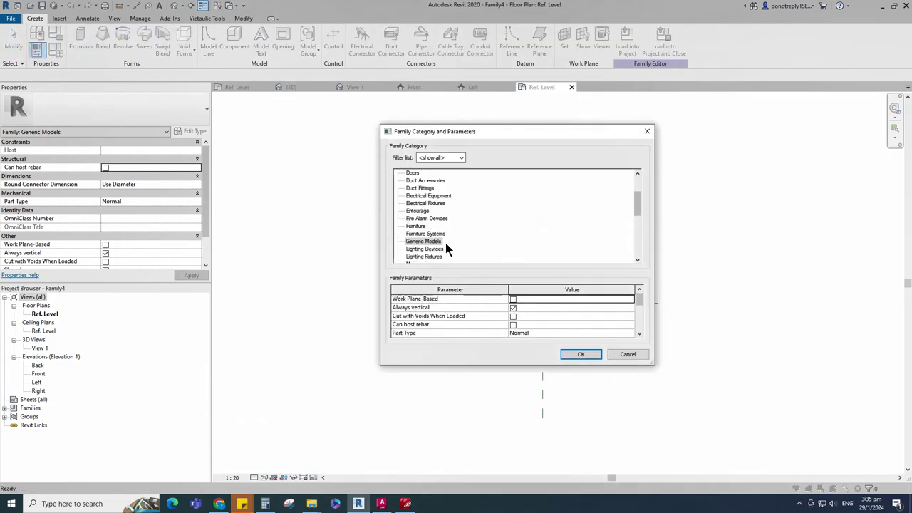
pyautogui.scroll(-1, 447, 247)
pyautogui.click(435, 233)
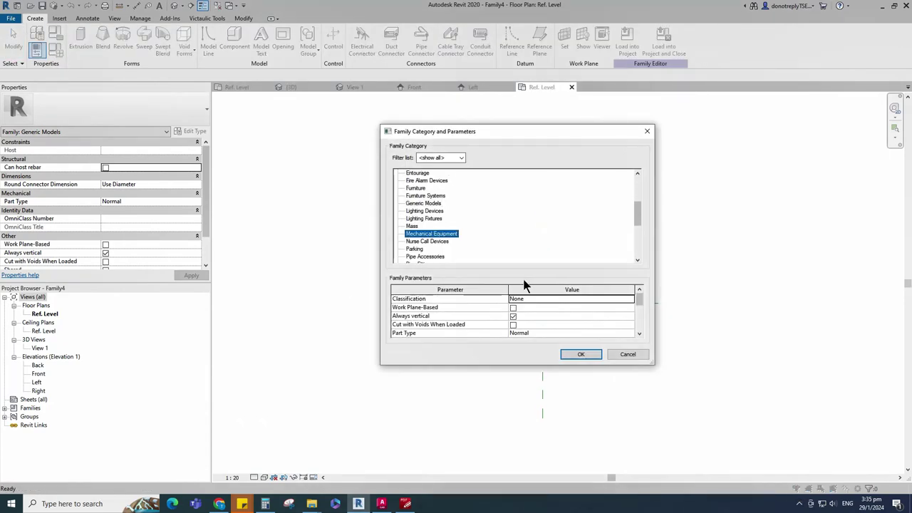
pyautogui.scroll(-3, 532, 323)
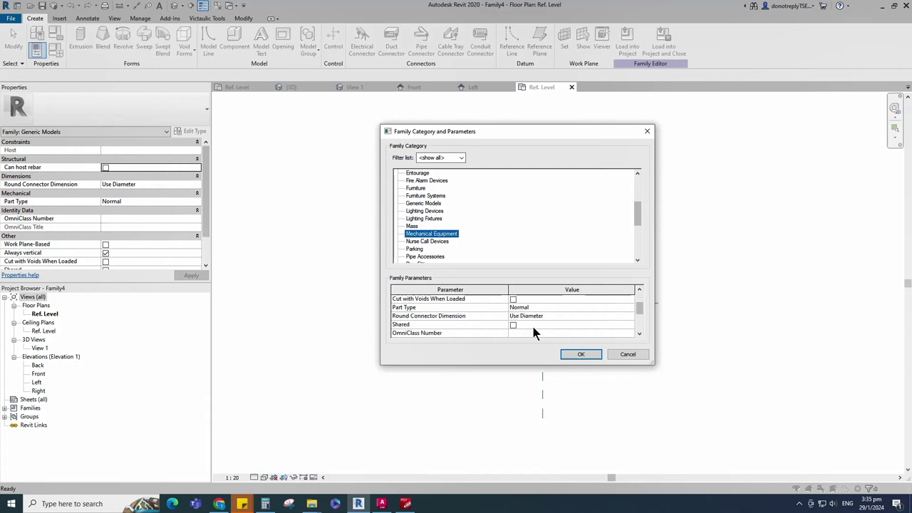
pyautogui.click(580, 354)
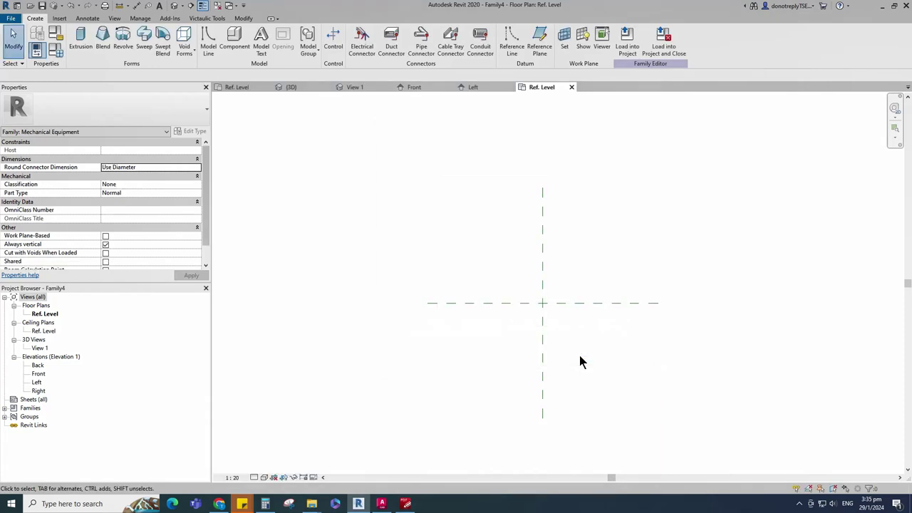
# Add a horizontal reference plane offset 1950 mm above the Center (Front/Back) plane in the plan view.
pyautogui.click(587, 304)
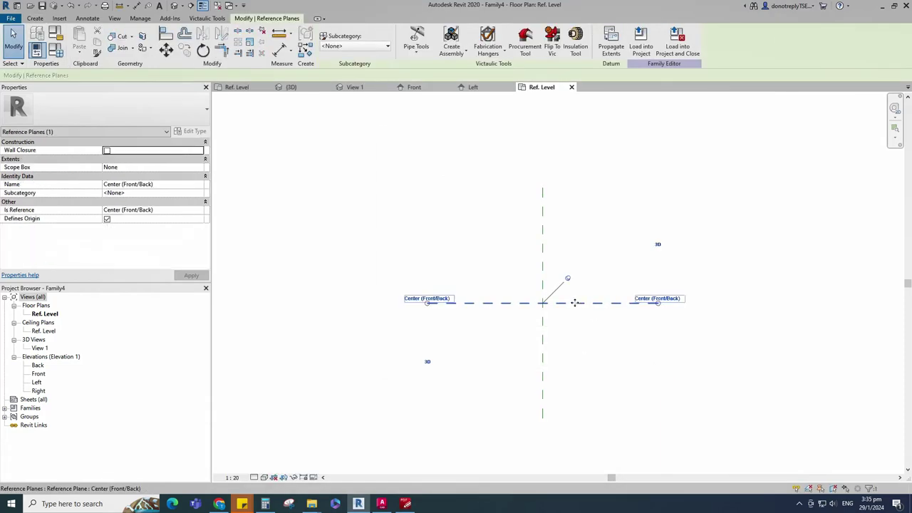
pyautogui.click(306, 53)
pyautogui.moveTo(138, 75); pyautogui.dragTo(98, 77)
pyautogui.write('1950')
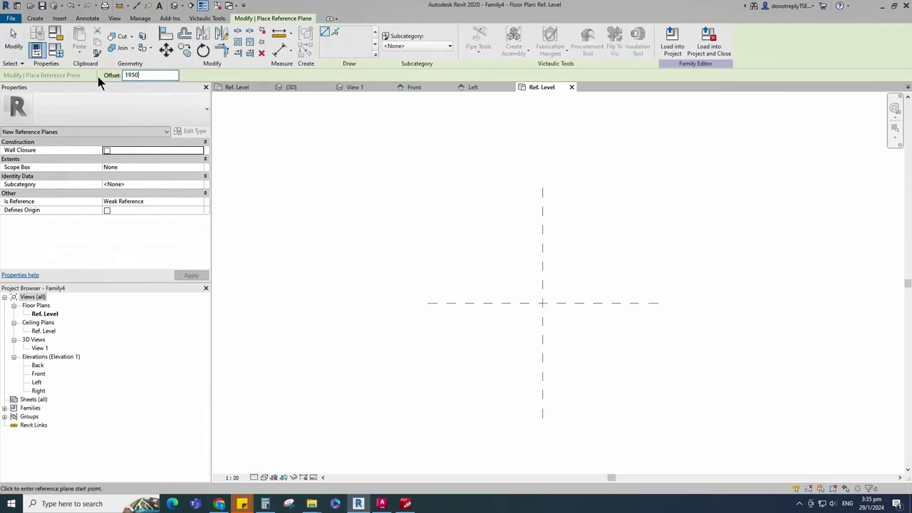
pyautogui.click(333, 31)
pyautogui.click(548, 300)
# Place an aligned dimension between the two horizontal reference planes.
pyautogui.press('d')
pyautogui.press('i')
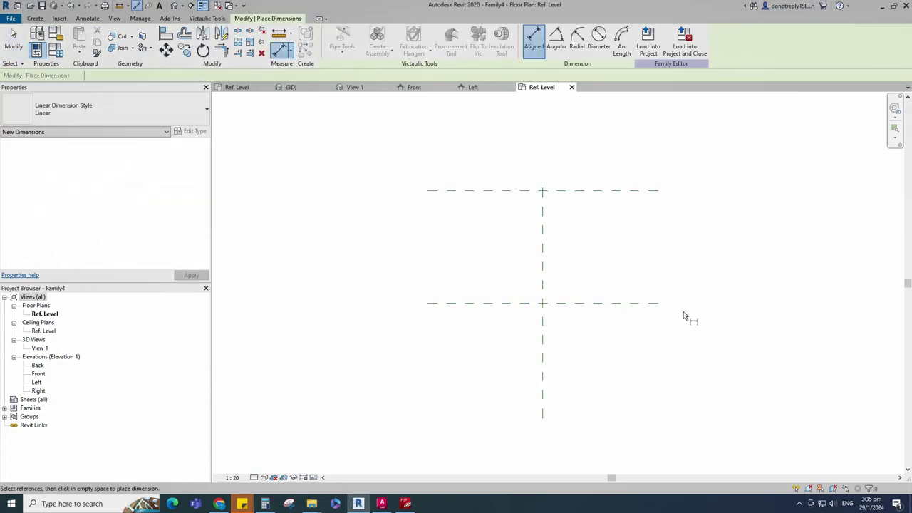
pyautogui.click(636, 303)
pyautogui.click(639, 191)
pyautogui.click(656, 239)
pyautogui.press('Escape')
pyautogui.press('Escape')
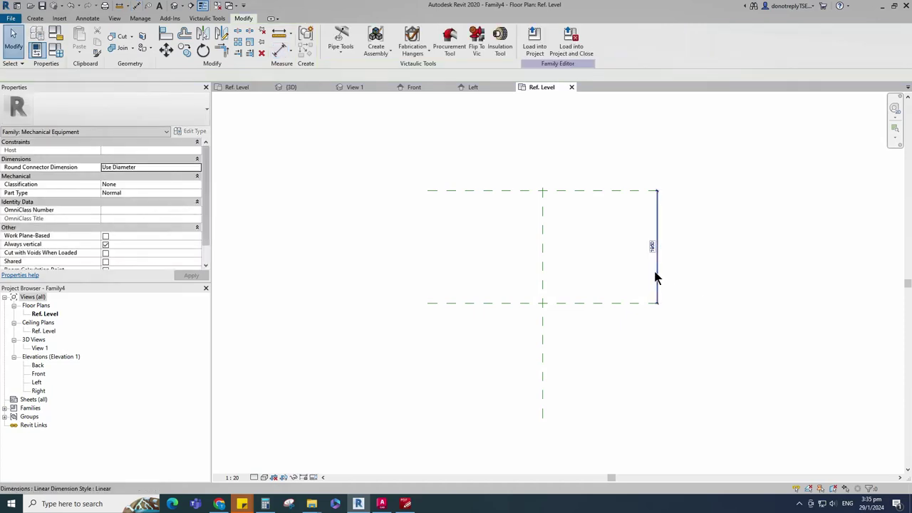
# Label the dimension between the horizontal planes with a new instance family parameter named Length.
pyautogui.click(656, 273)
pyautogui.click(421, 40)
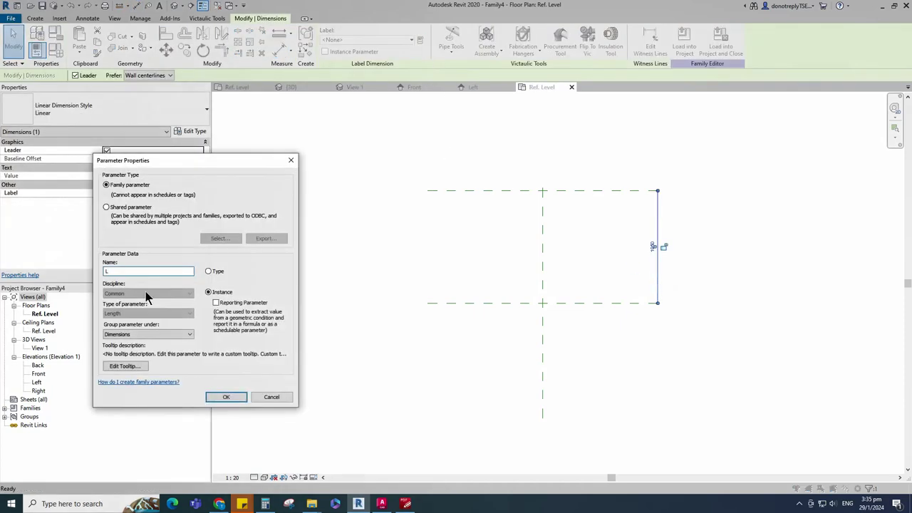
pyautogui.write('Length')
pyautogui.click(217, 396)
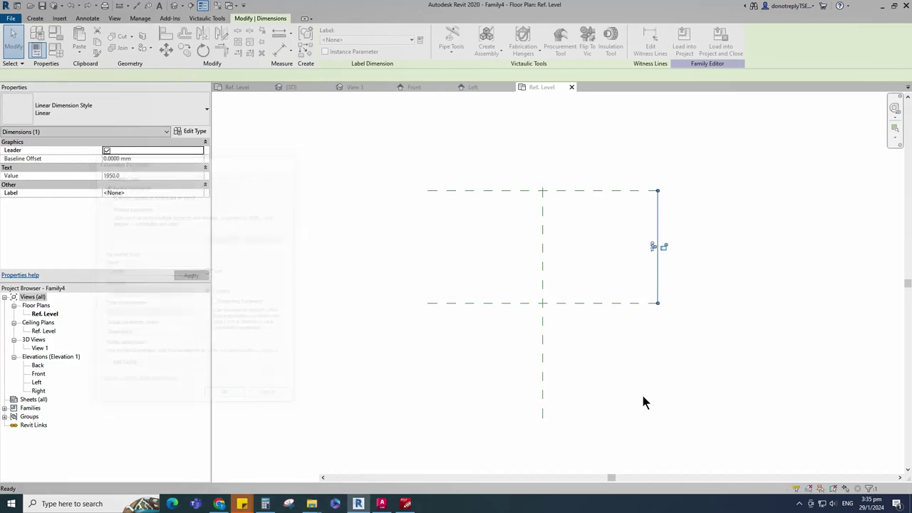
# Add two vertical reference planes offset 675 mm to either side of the vertical center plane.
pyautogui.press('r')
pyautogui.press('p')
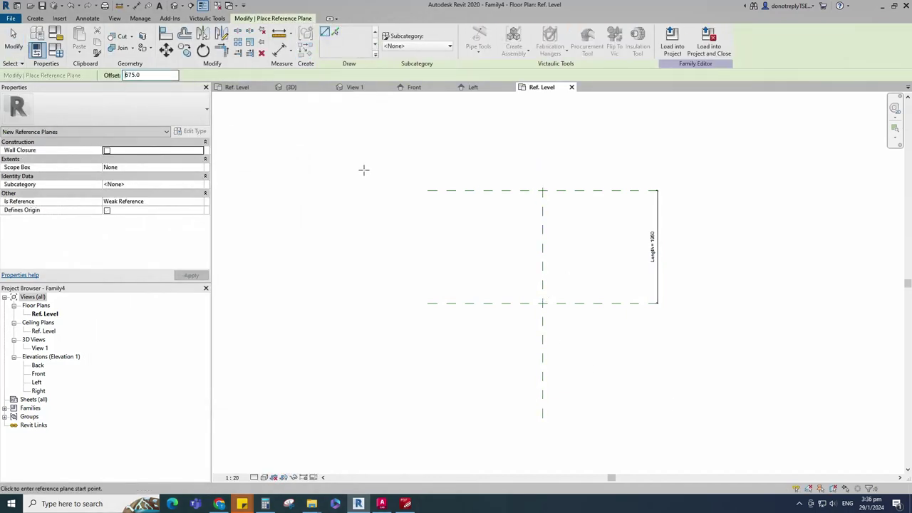
pyautogui.click(335, 33)
pyautogui.click(539, 267)
pyautogui.click(547, 266)
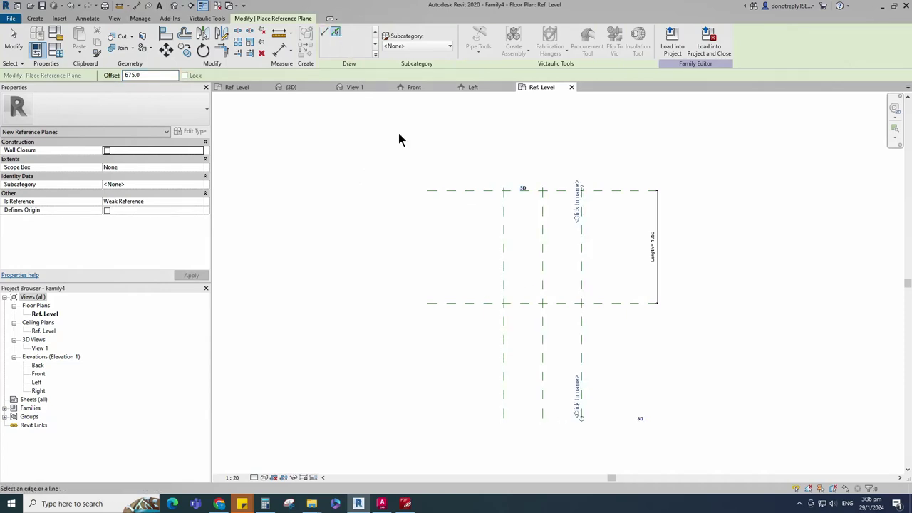
# Dimension the three vertical reference planes in one string and constrain the two segments as equal.
pyautogui.click(279, 52)
pyautogui.click(542, 371)
pyautogui.click(504, 371)
pyautogui.click(581, 365)
pyautogui.click(563, 393)
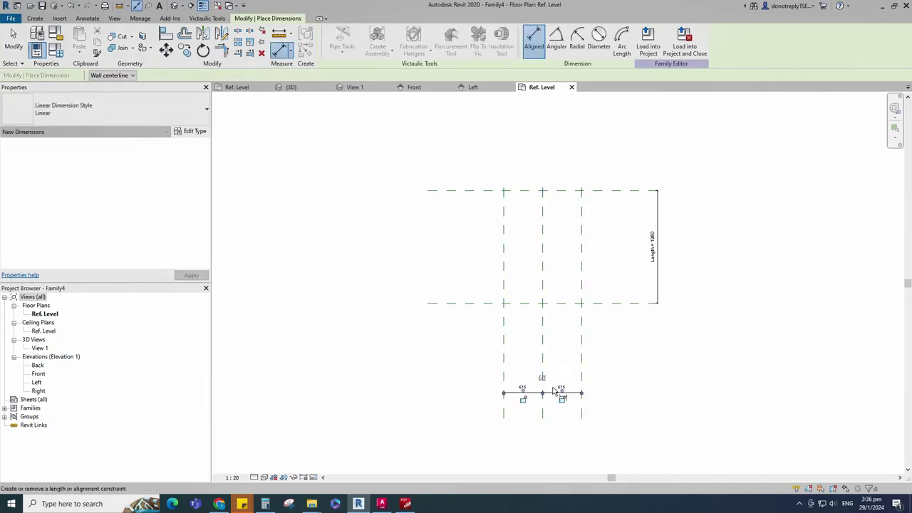
pyautogui.click(542, 377)
# Place an overall aligned dimension between the two outer vertical reference planes, below the equality dimension.
pyautogui.click(504, 408)
pyautogui.click(580, 411)
pyautogui.click(609, 419)
pyautogui.press('Escape')
pyautogui.scroll(1, 561, 428)
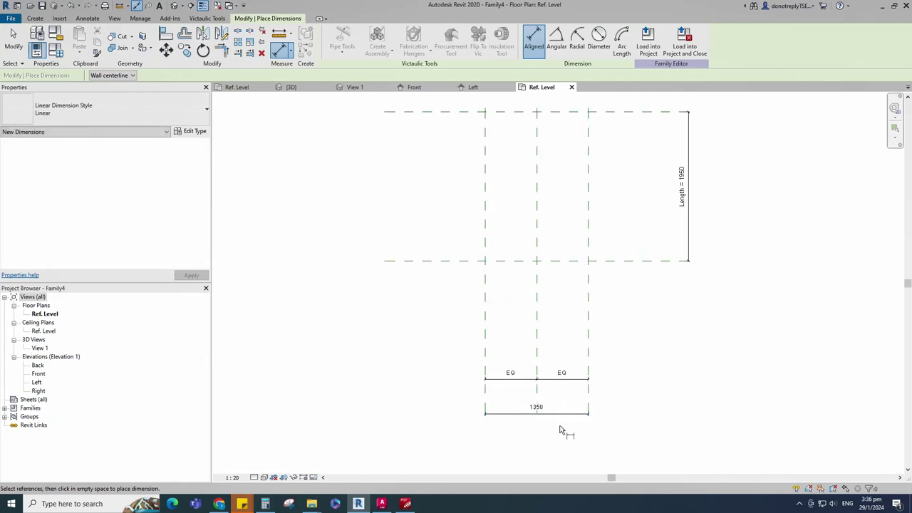
pyautogui.press('Escape')
# Label the overall dimension between the outer vertical planes with a new instance family parameter named Width.
pyautogui.click(557, 414)
pyautogui.click(419, 40)
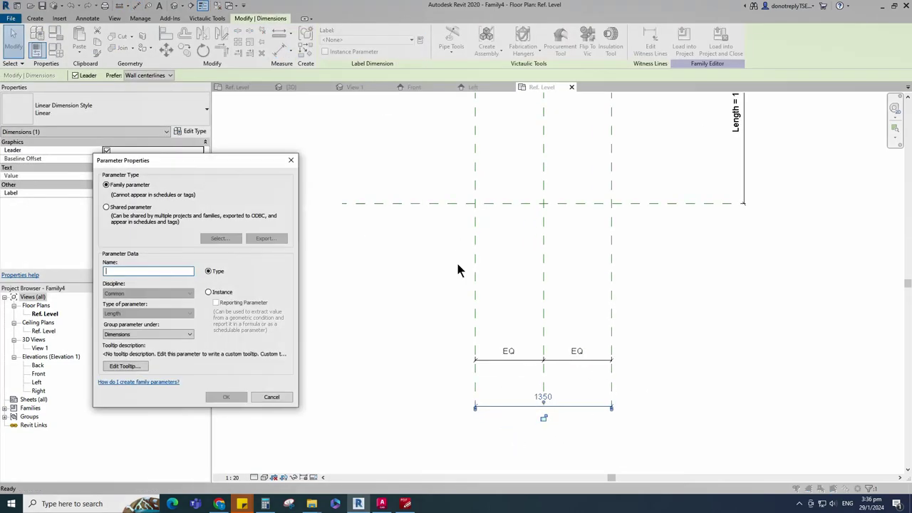
pyautogui.write('Width')
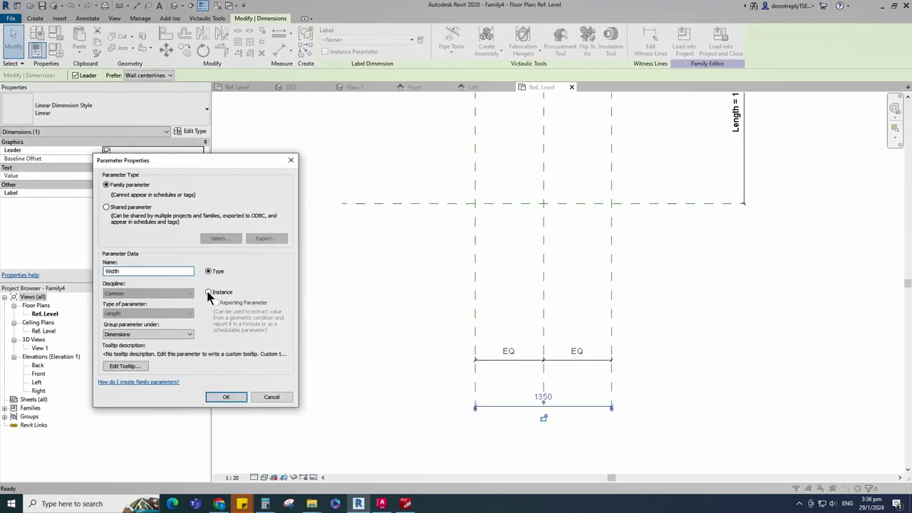
pyautogui.click(208, 292)
pyautogui.click(226, 397)
pyautogui.click(666, 439)
pyautogui.scroll(-1, 418, 353)
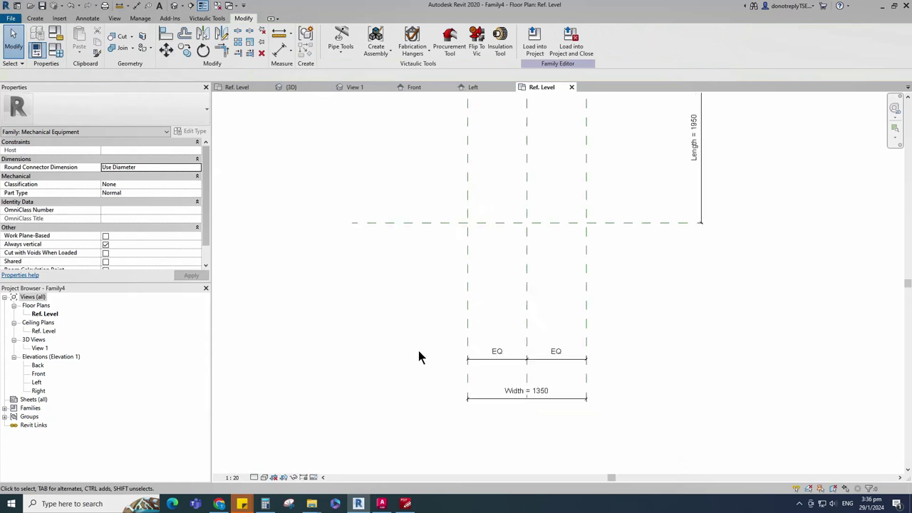
# Draw two vertical reference planes offset 20 mm inward from the outer vertical planes.
pyautogui.scroll(-2, 418, 356)
pyautogui.scroll(1, 391, 306)
pyautogui.scroll(1, 448, 279)
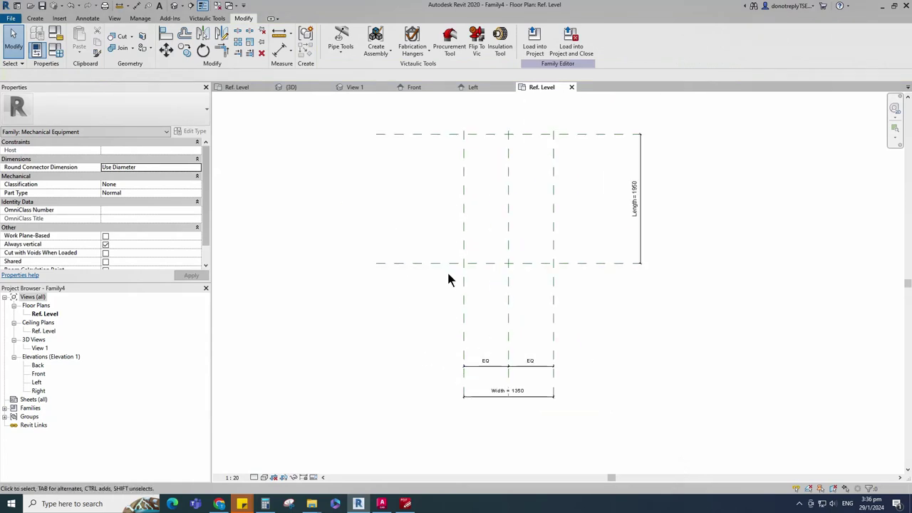
pyautogui.scroll(1, 489, 197)
pyautogui.click(460, 200)
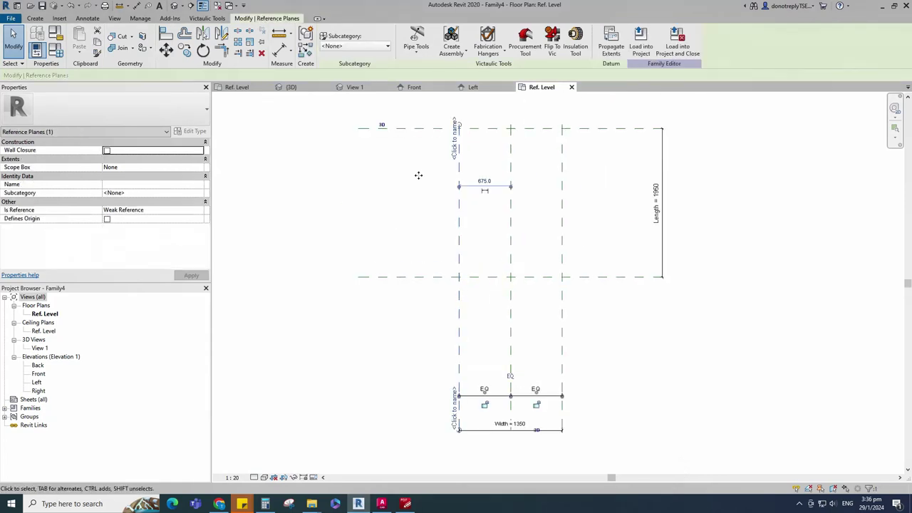
pyautogui.press('r')
pyautogui.press('p')
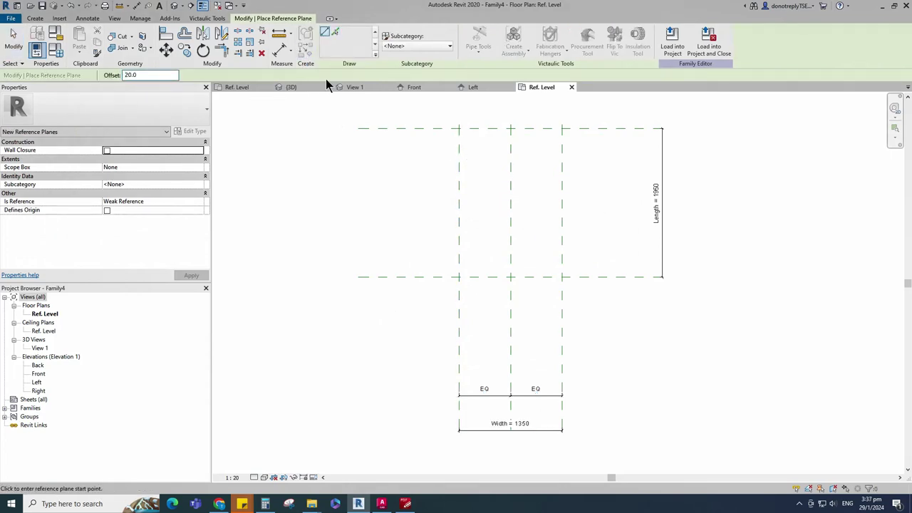
pyautogui.click(456, 124)
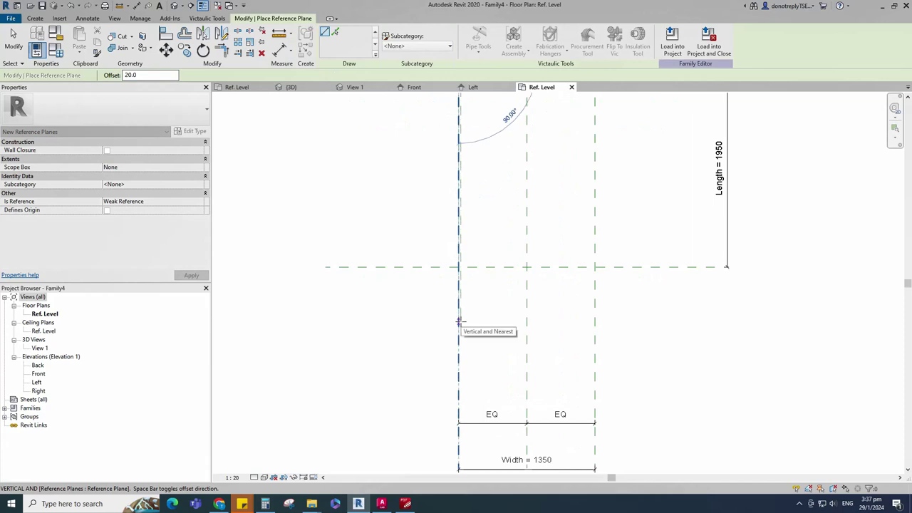
pyautogui.click(459, 321)
pyautogui.click(562, 322)
pyautogui.click(562, 128)
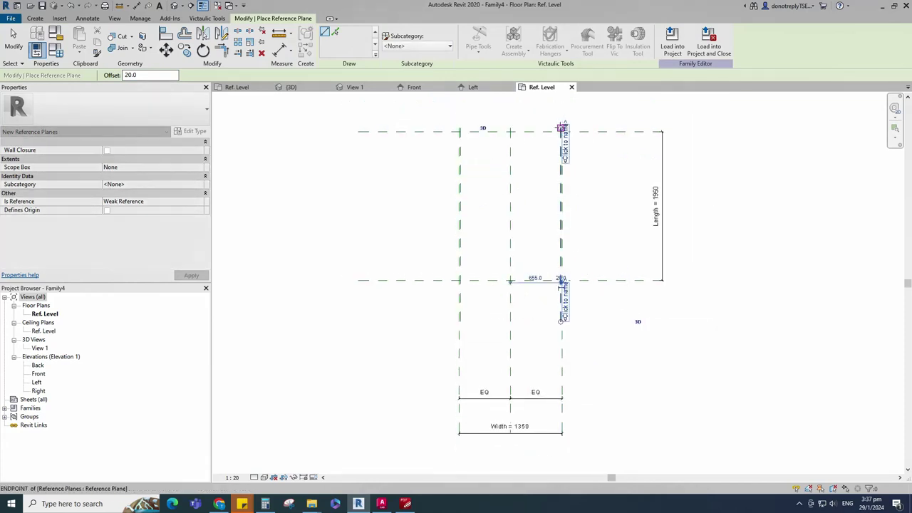
# Add two horizontal reference planes offset 20 mm inward from the upper and lower horizontal planes.
pyautogui.click(335, 32)
pyautogui.click(390, 133)
pyautogui.click(410, 279)
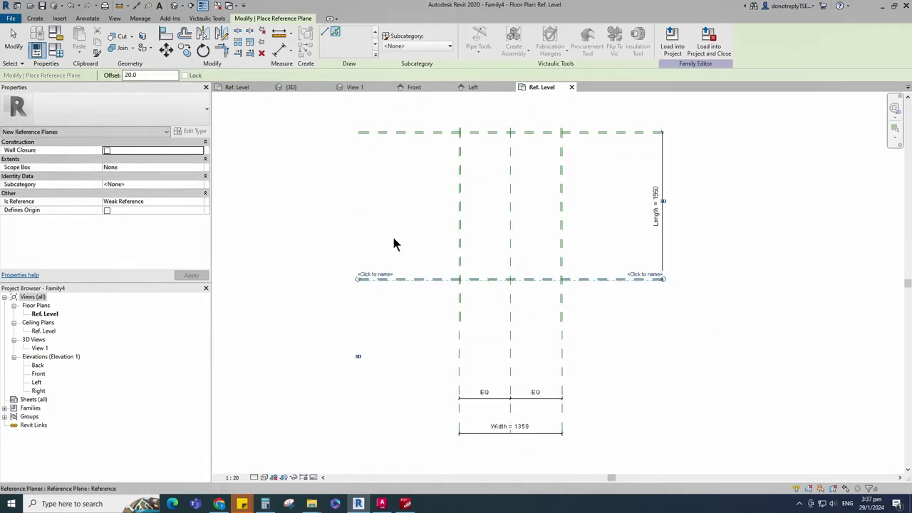
# Dimension the 20 mm gaps between the paired horizontal reference planes at the upper and lower edges.
pyautogui.press('d')
pyautogui.press('i')
pyautogui.scroll(4, 368, 146)
pyautogui.click(401, 102)
pyautogui.scroll(-3, 408, 153)
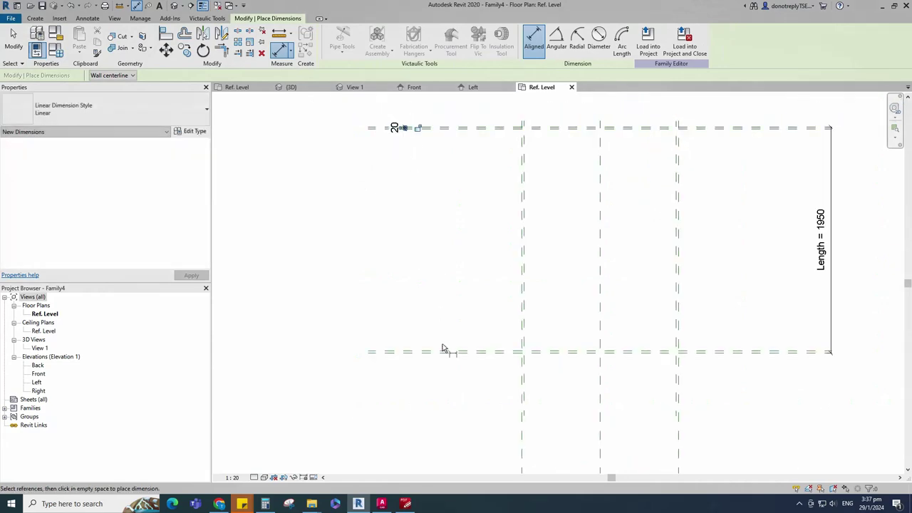
pyautogui.scroll(-3, 409, 363)
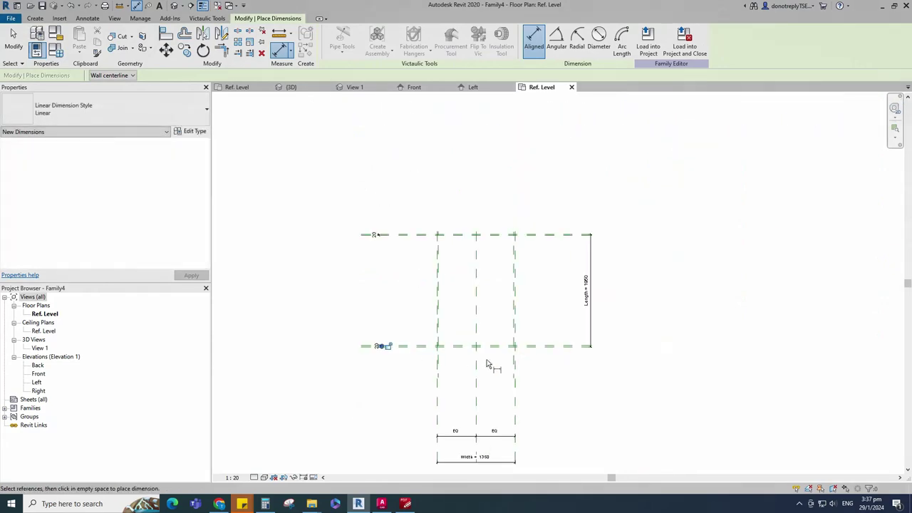
# Dimension the 20 mm gaps between the paired vertical reference planes on both sides.
pyautogui.scroll(5, 433, 405)
pyautogui.click(430, 391)
pyautogui.click(444, 389)
pyautogui.scroll(-3, 444, 389)
pyautogui.scroll(2, 562, 389)
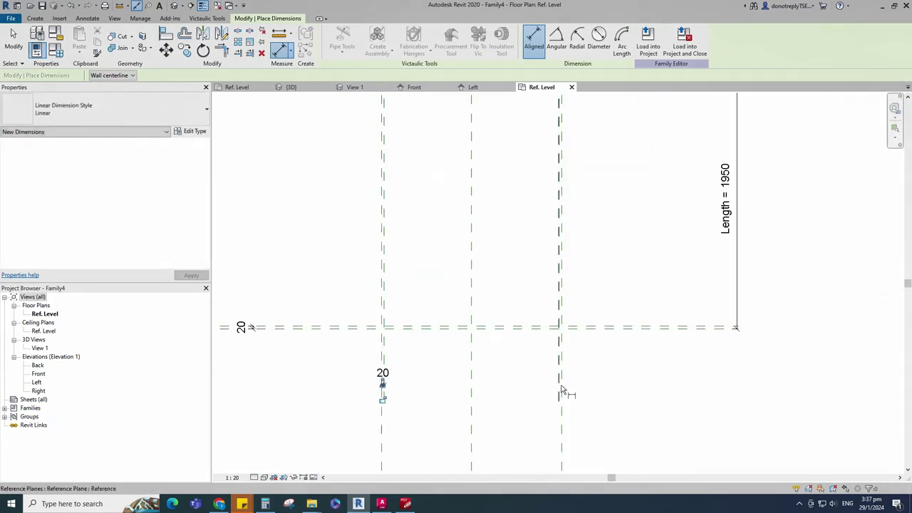
pyautogui.click(559, 384)
pyautogui.click(562, 384)
pyautogui.press('Escape')
pyautogui.press('Escape')
pyautogui.scroll(-2, 590, 378)
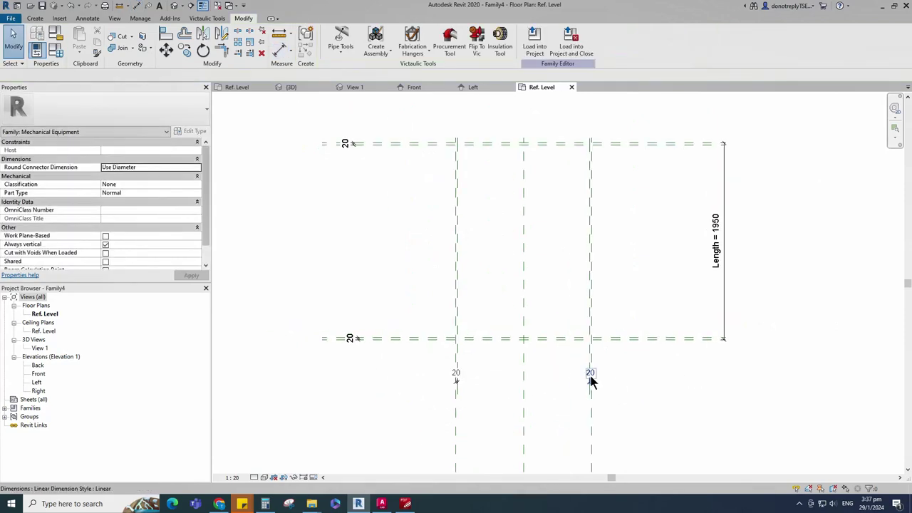
# Label all four 20 mm gap dimensions with a new instance family parameter named Frame Thk.
pyautogui.click(350, 338)
pyautogui.click(455, 374)
pyautogui.keyDown('ctrl'); pyautogui.click(456, 374); pyautogui.keyUp('ctrl')
pyautogui.keyDown('ctrl'); pyautogui.click(350, 338); pyautogui.keyUp('ctrl')
pyautogui.keyDown('ctrl'); pyautogui.click(346, 145); pyautogui.keyUp('ctrl')
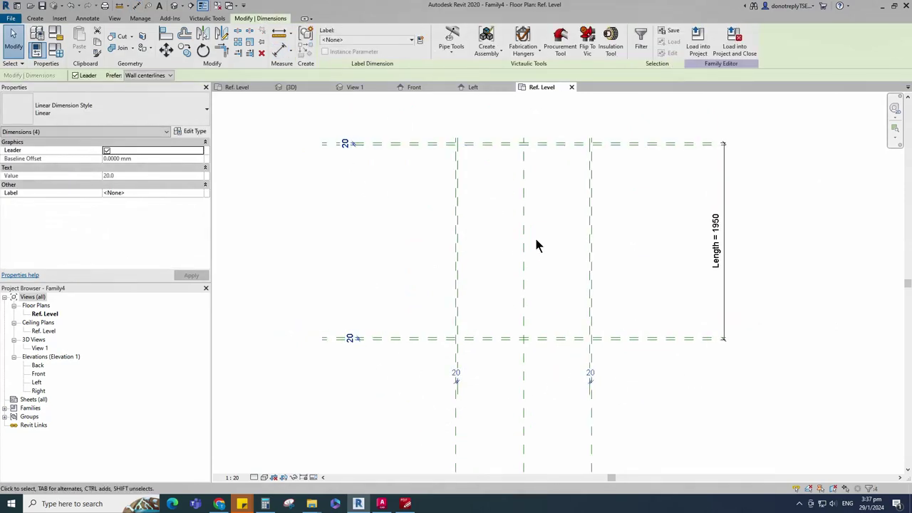
pyautogui.scroll(-1, 538, 240)
pyautogui.click(420, 39)
pyautogui.write('Frame Thk')
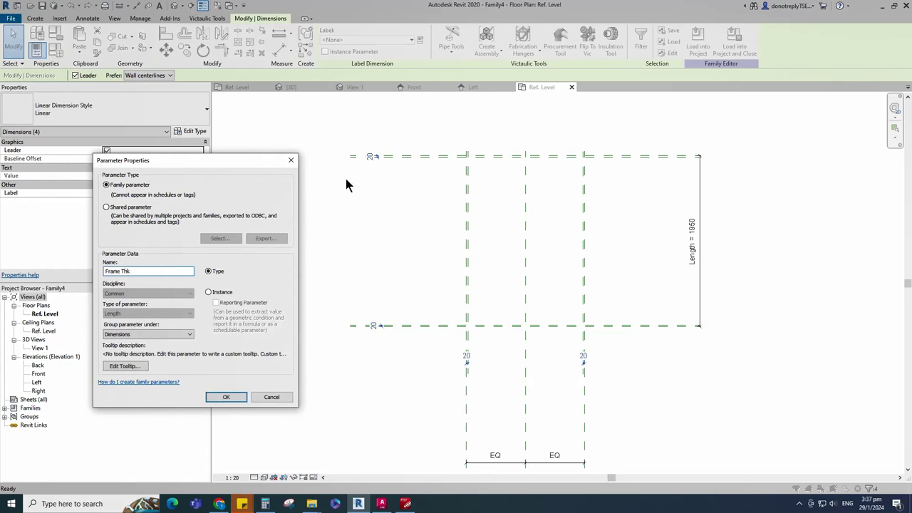
pyautogui.click(208, 292)
pyautogui.click(225, 396)
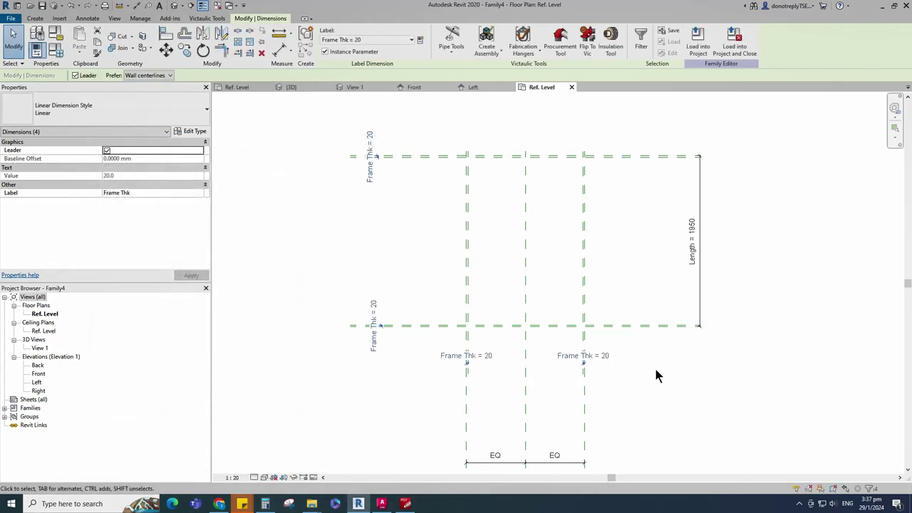
# In the Front elevation, draw a horizontal reference plane offset 70 mm above the Ref. Level.
pyautogui.doubleClick(48, 376)
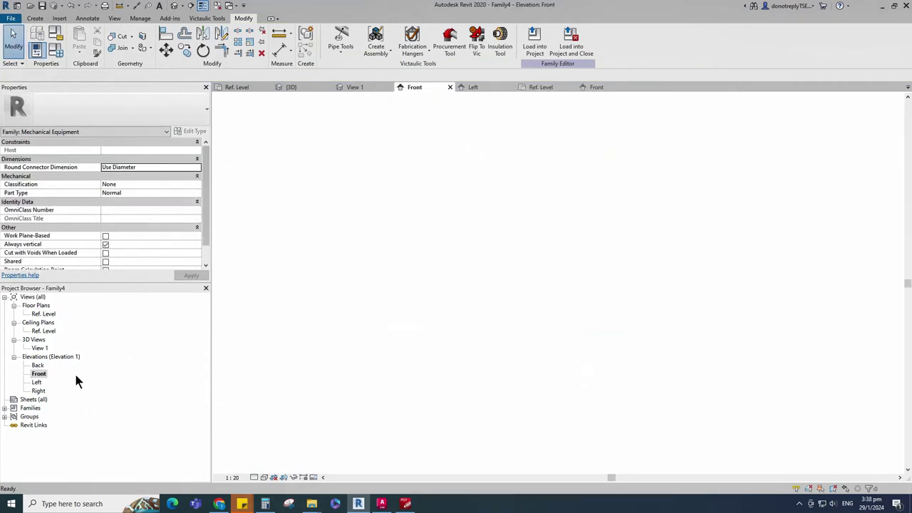
pyautogui.click(443, 396)
pyautogui.click(304, 57)
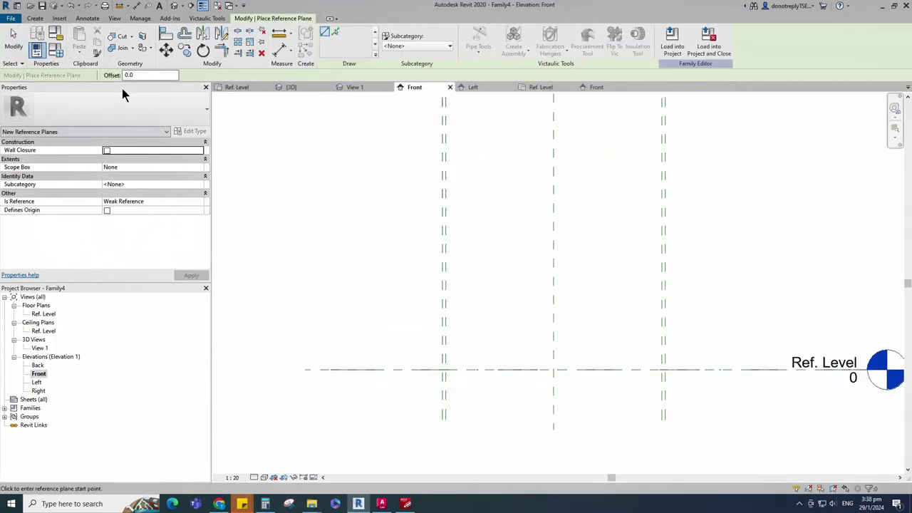
pyautogui.write('70.0')
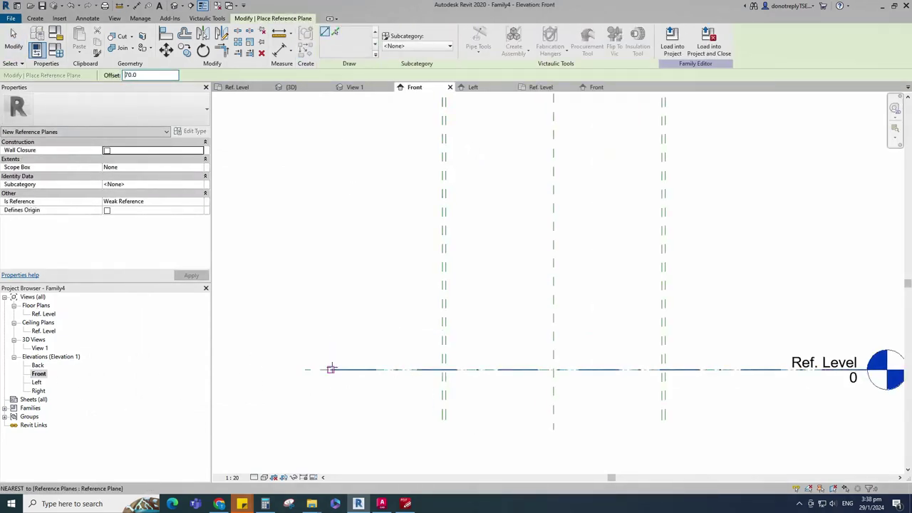
pyautogui.click(307, 369)
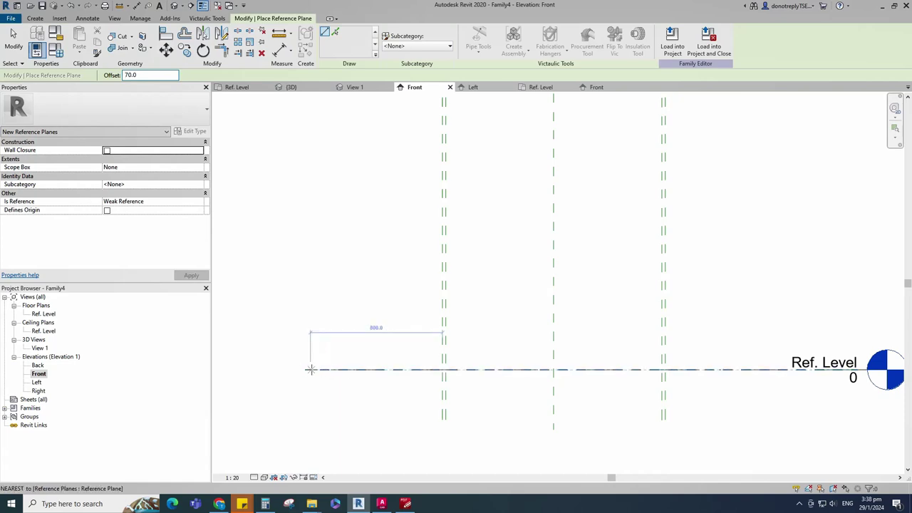
pyautogui.click(745, 369)
# Dimension the new plane from the Ref. Level and label it with a new instance family parameter named Depth.
pyautogui.click(282, 48)
pyautogui.scroll(-2, 314, 355)
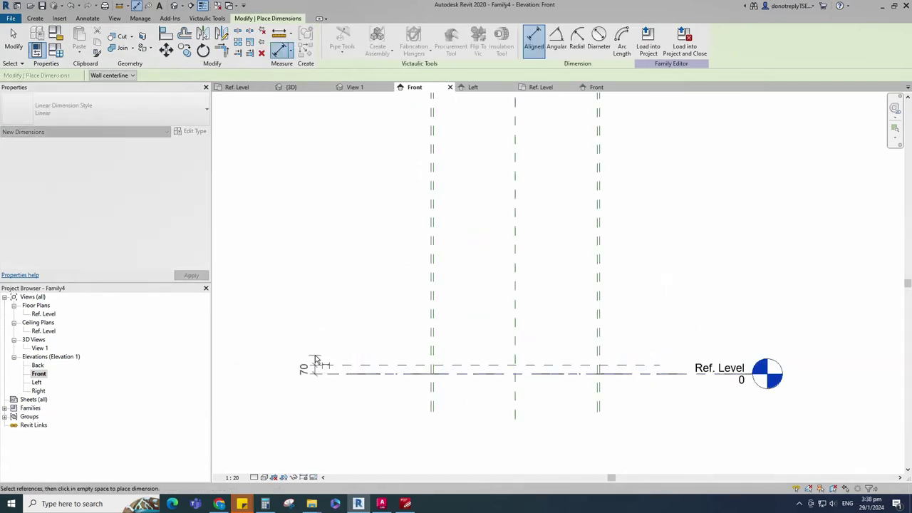
pyautogui.press('Escape')
pyautogui.click(295, 371)
pyautogui.click(419, 40)
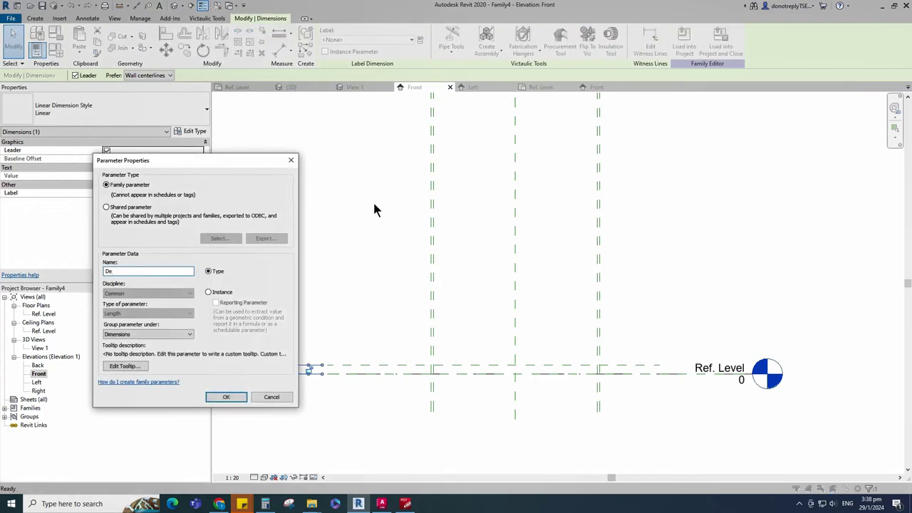
pyautogui.click(208, 292)
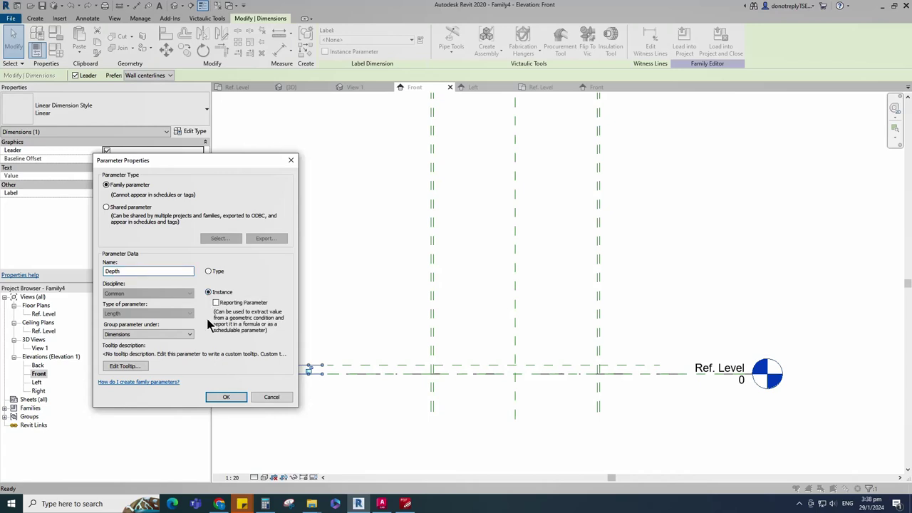
pyautogui.click(225, 397)
# Add a horizontal reference plane offset 45 mm above the Ref. Level.
pyautogui.click(305, 35)
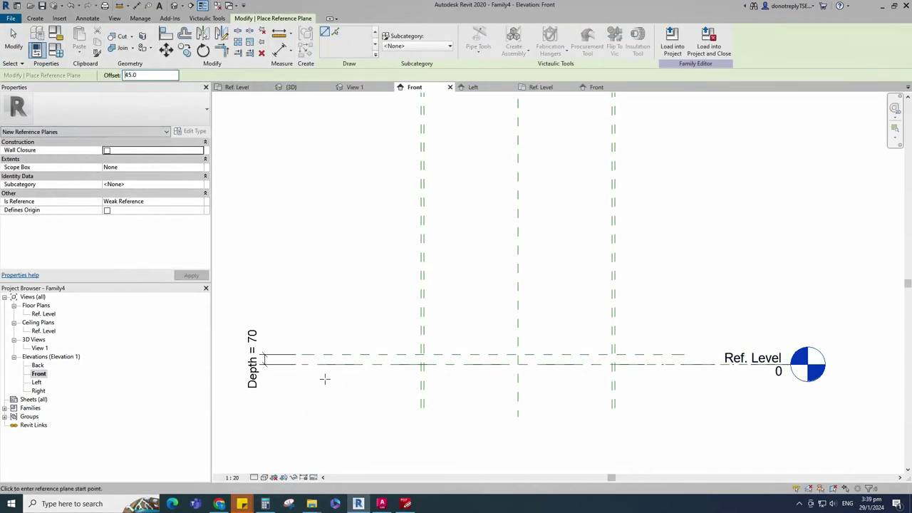
pyautogui.click(302, 357)
pyautogui.click(686, 357)
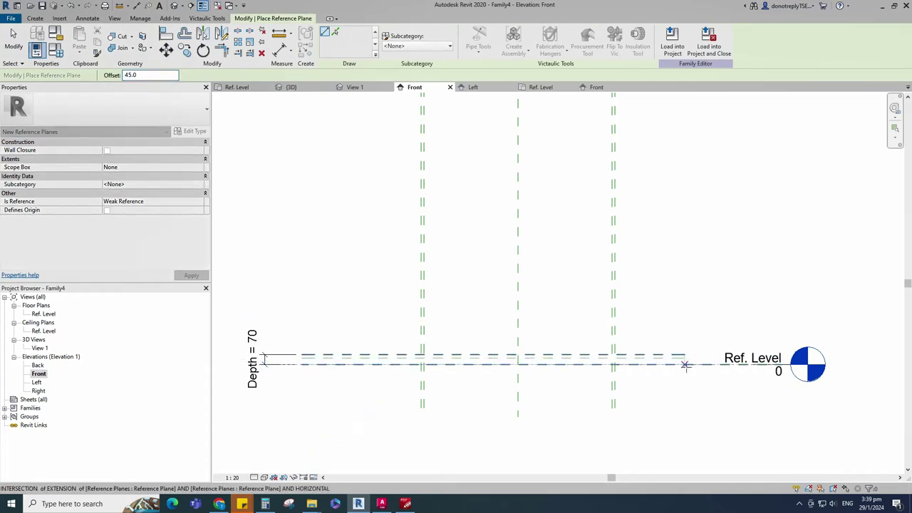
# Dimension the height of the 45 mm reference plane above the Ref. Level.
pyautogui.click(280, 50)
pyautogui.scroll(1, 307, 373)
pyautogui.click(313, 362)
pyautogui.click(314, 353)
pyautogui.click(318, 390)
pyautogui.press('Escape')
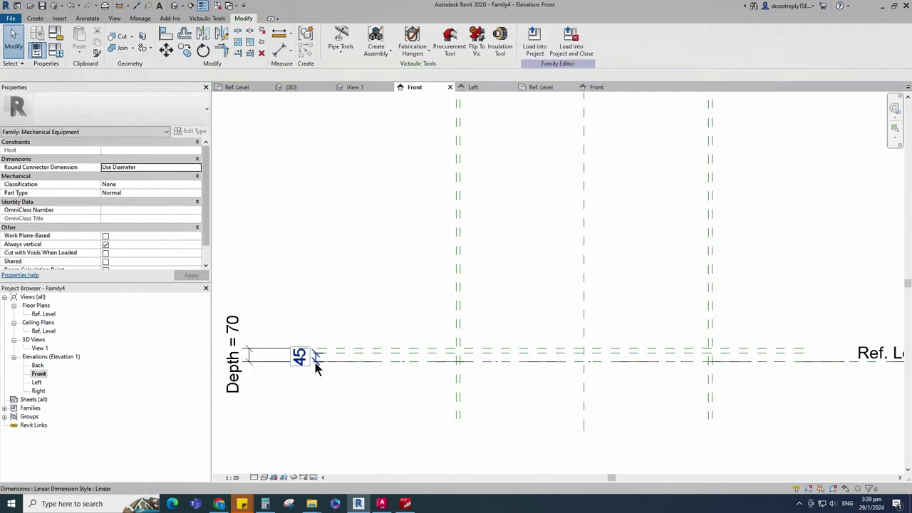
# Label the 45 mm dimension with a new instance family parameter named Depth (High).
pyautogui.click(315, 363)
pyautogui.scroll(-2, 314, 363)
pyautogui.moveTo(314, 362); pyautogui.dragTo(447, 369, button='middle')
pyautogui.click(419, 40)
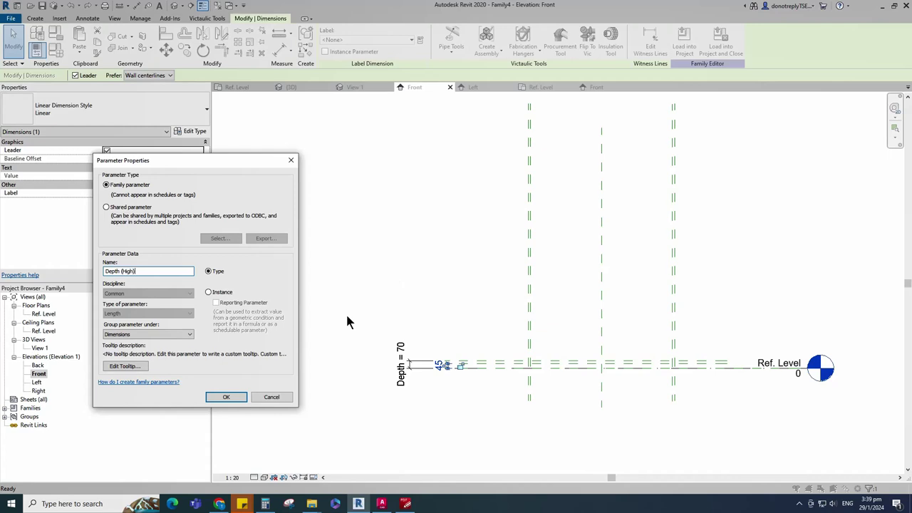
pyautogui.click(226, 397)
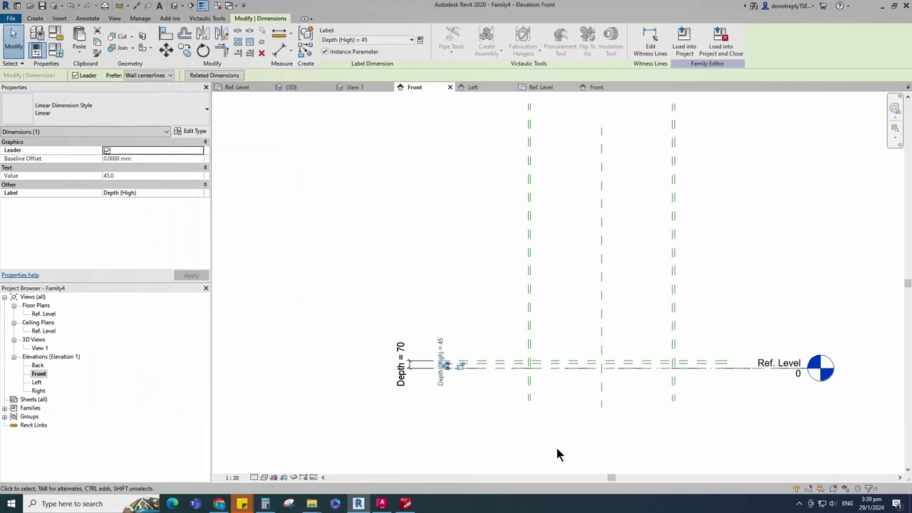
# Add a horizontal reference plane offset 35 mm above the Ref. Level.
pyautogui.click(558, 442)
pyautogui.scroll(4, 560, 439)
pyautogui.click(451, 328)
pyautogui.press('r')
pyautogui.press('p')
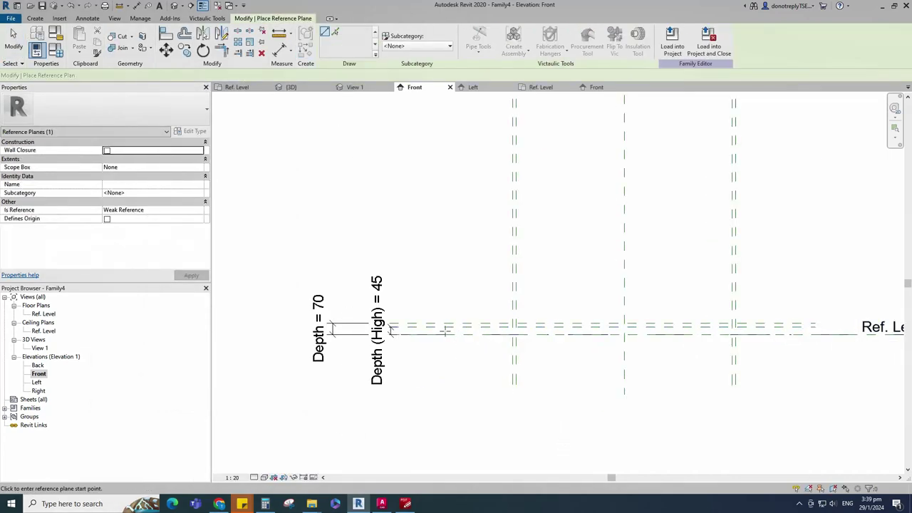
pyautogui.scroll(1, 396, 327)
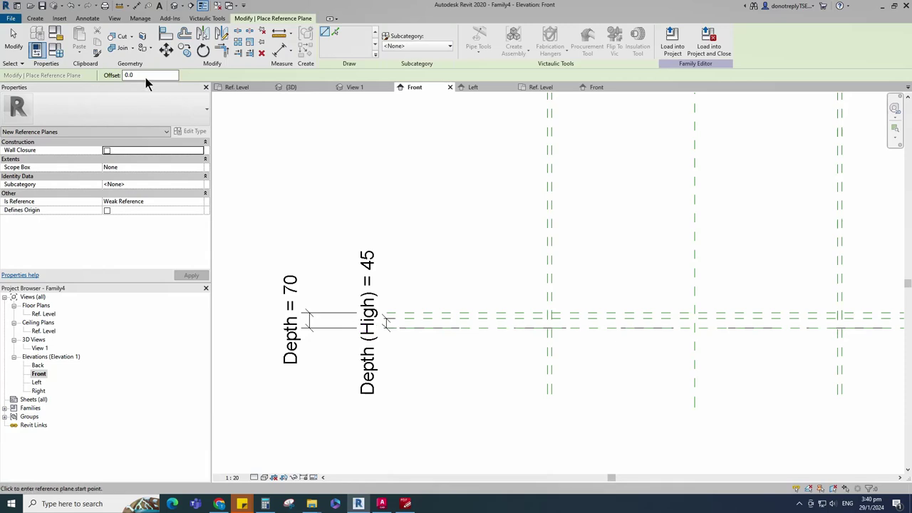
pyautogui.click(367, 328)
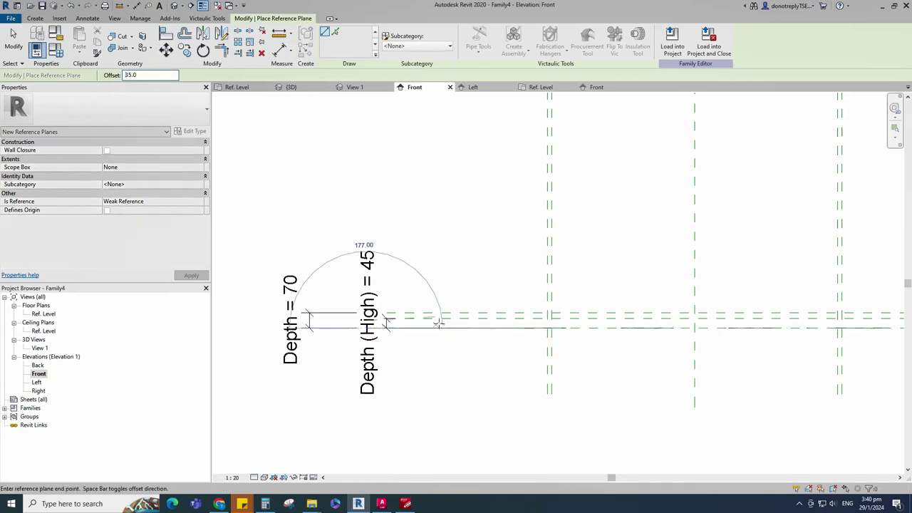
pyautogui.scroll(-3, 440, 324)
pyautogui.scroll(2, 512, 325)
pyautogui.click(783, 326)
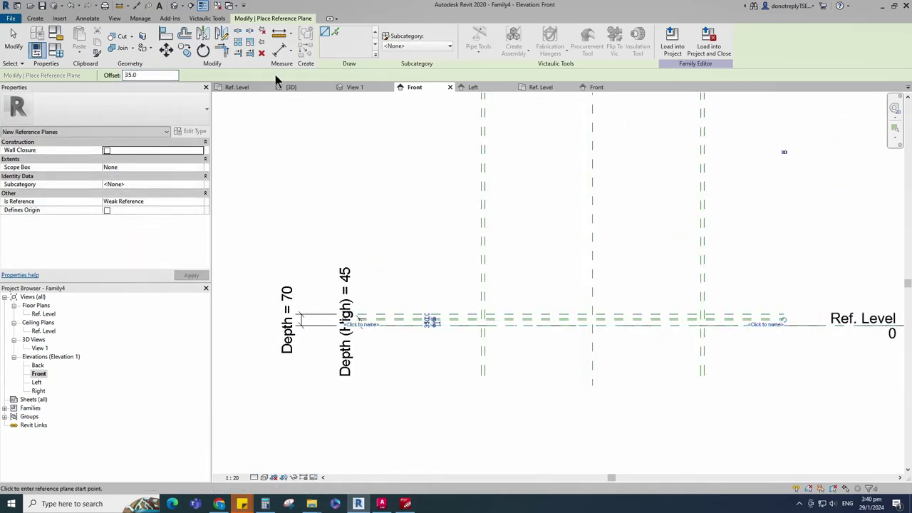
# Dimension the height of the 35 mm reference plane above the Ref. Level.
pyautogui.click(279, 48)
pyautogui.scroll(3, 412, 326)
pyautogui.click(412, 321)
pyautogui.click(417, 332)
pyautogui.scroll(-2, 415, 332)
pyautogui.click(426, 303)
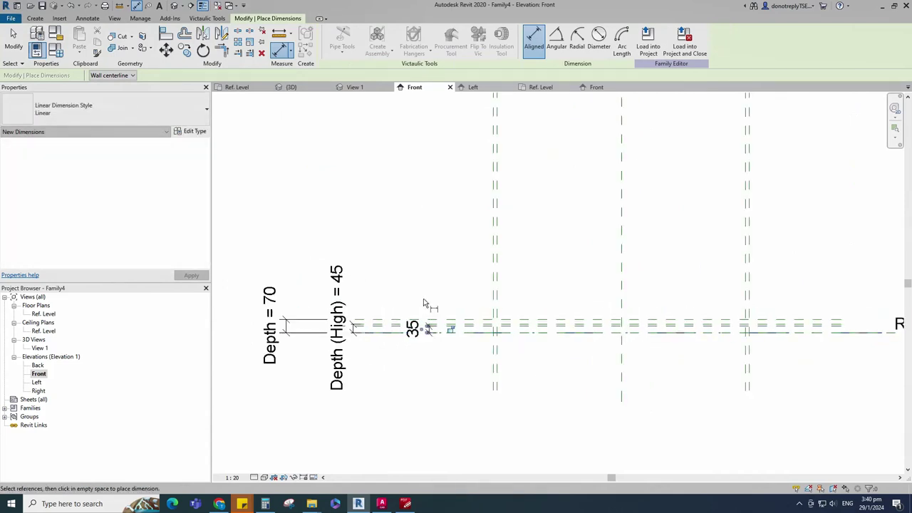
pyautogui.scroll(-2, 420, 339)
pyautogui.press('Escape')
pyautogui.press('Escape')
# Label the 35 mm dimension with a new instance family parameter named Depth (Low).
pyautogui.click(425, 337)
pyautogui.scroll(1, 421, 356)
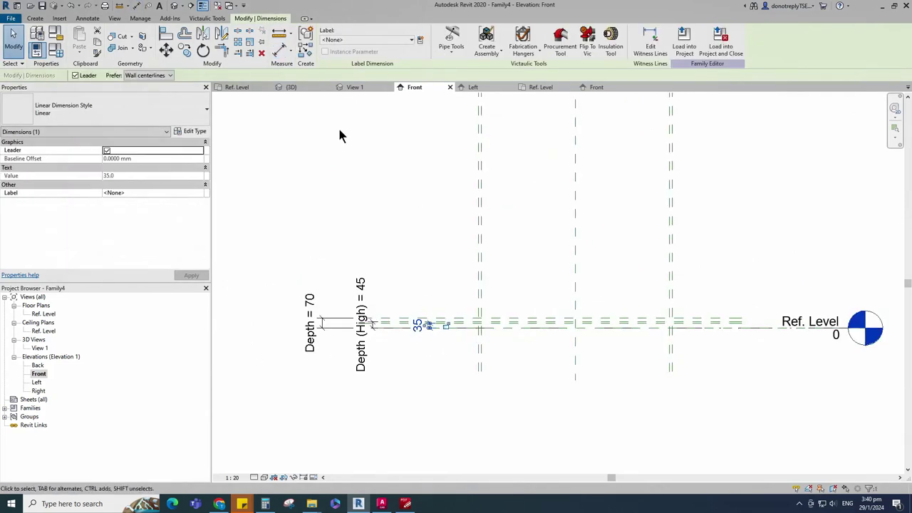
pyautogui.click(419, 40)
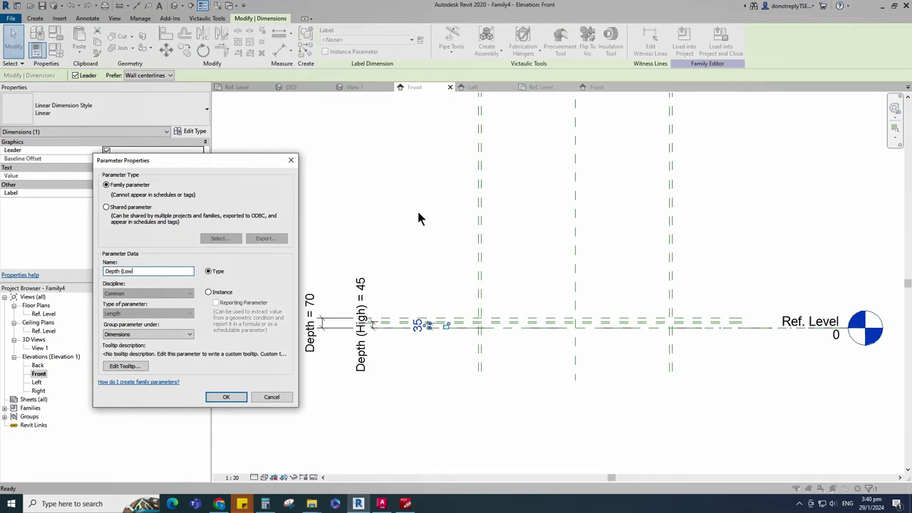
pyautogui.click(226, 397)
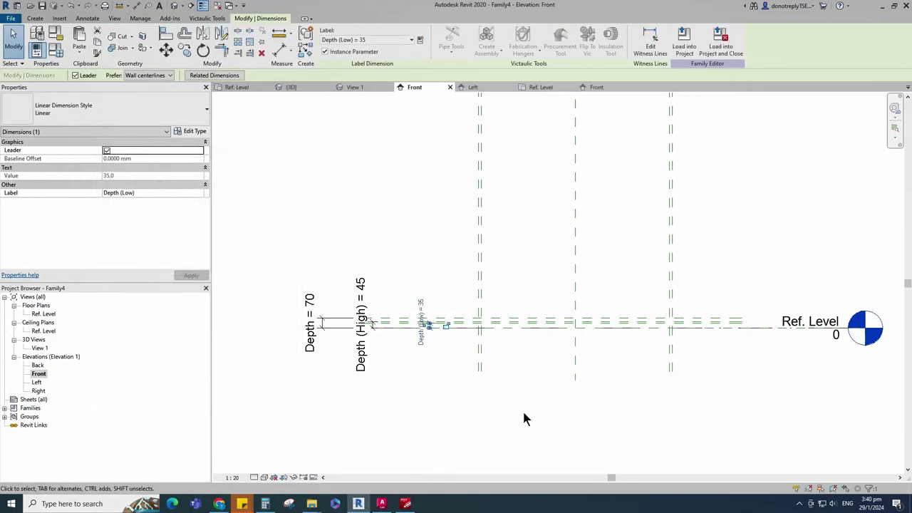
# Add a horizontal reference plane offset 20 mm above the Ref. Level.
pyautogui.click(522, 409)
pyautogui.scroll(2, 634, 418)
pyautogui.click(442, 307)
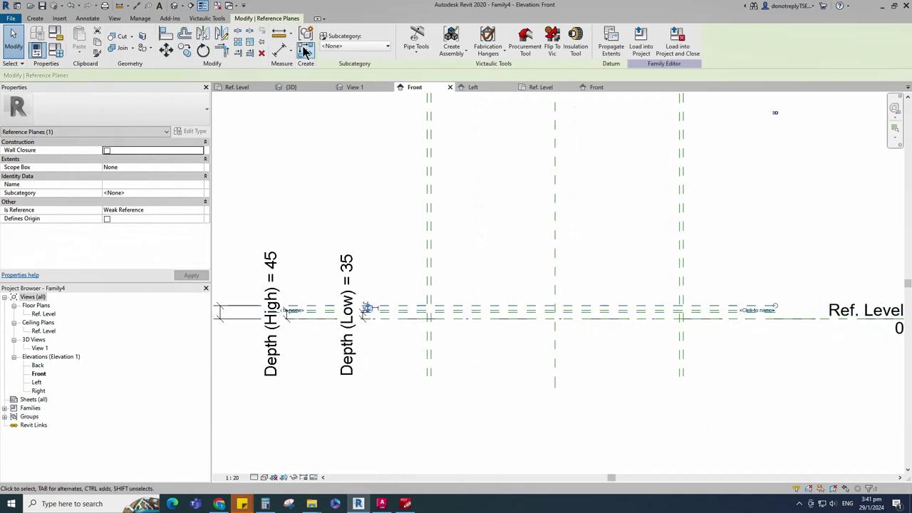
pyautogui.click(306, 52)
pyautogui.moveTo(161, 75); pyautogui.dragTo(115, 75)
pyautogui.write('20')
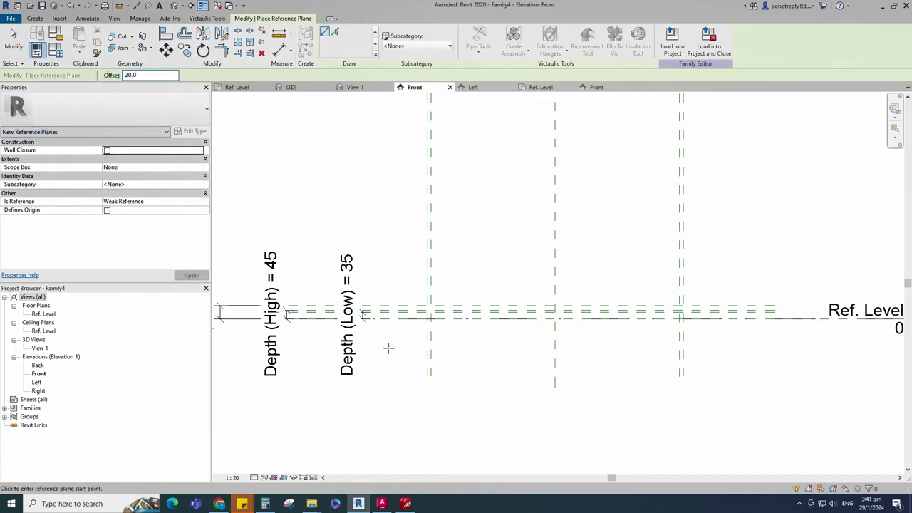
pyautogui.click(377, 317)
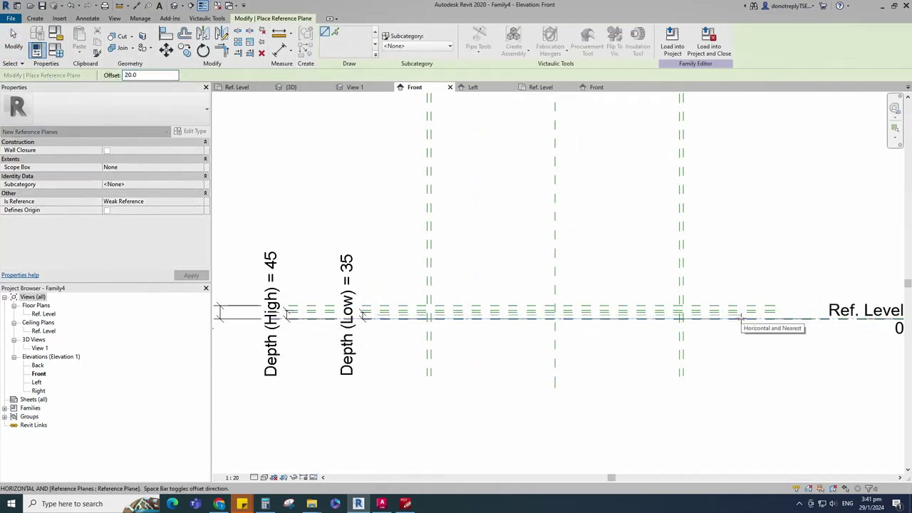
pyautogui.click(775, 315)
# Dimension the height of the 20 mm reference plane above the Ref. Level.
pyautogui.click(279, 50)
pyautogui.scroll(3, 740, 329)
pyautogui.click(763, 306)
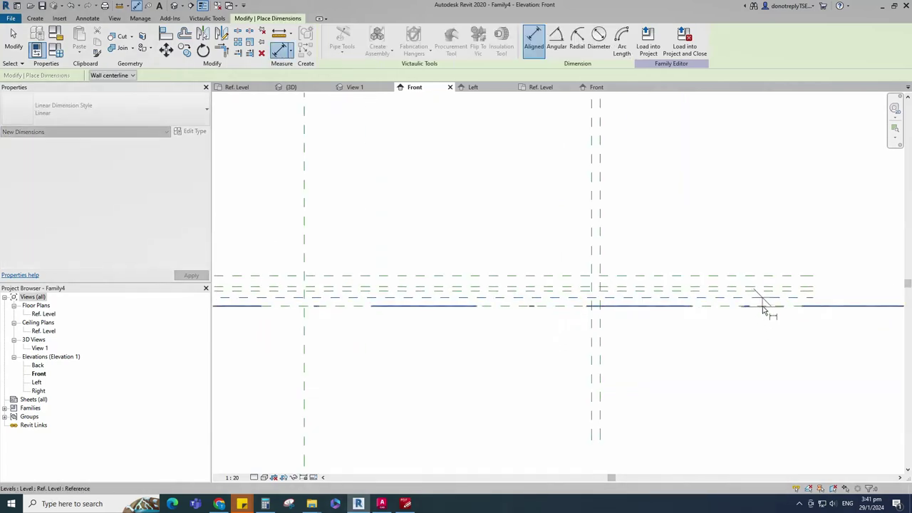
pyautogui.click(755, 297)
pyautogui.scroll(-3, 725, 310)
pyautogui.click(763, 356)
pyautogui.scroll(-2, 754, 364)
pyautogui.scroll(2, 744, 324)
pyautogui.press('Escape')
# Label the 20 mm height dimension with the existing Frame Thk parameter.
pyautogui.click(743, 321)
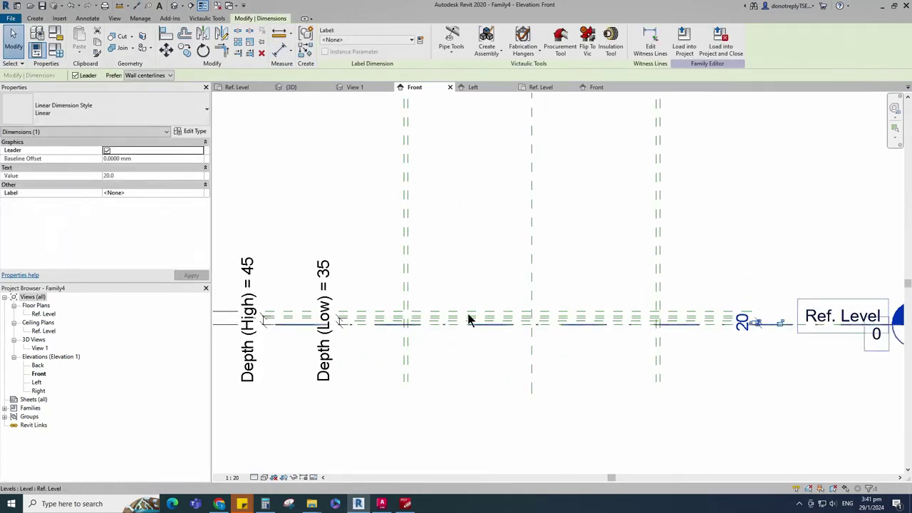
pyautogui.click(199, 192)
pyautogui.click(121, 236)
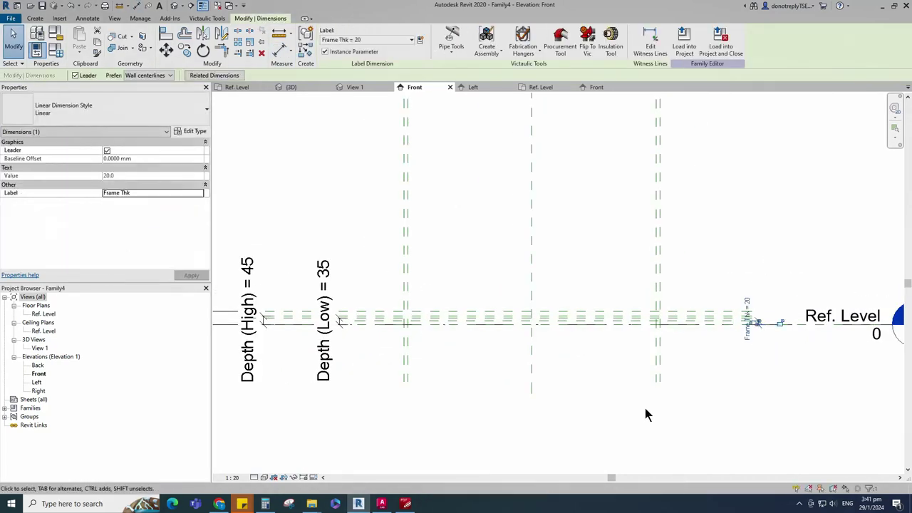
pyautogui.click(616, 397)
# Start a blend with a base rectangle between the inner vertical planes, from the Ref. Level to the Depth (High) plane, and lock its edges.
pyautogui.scroll(1, 590, 398)
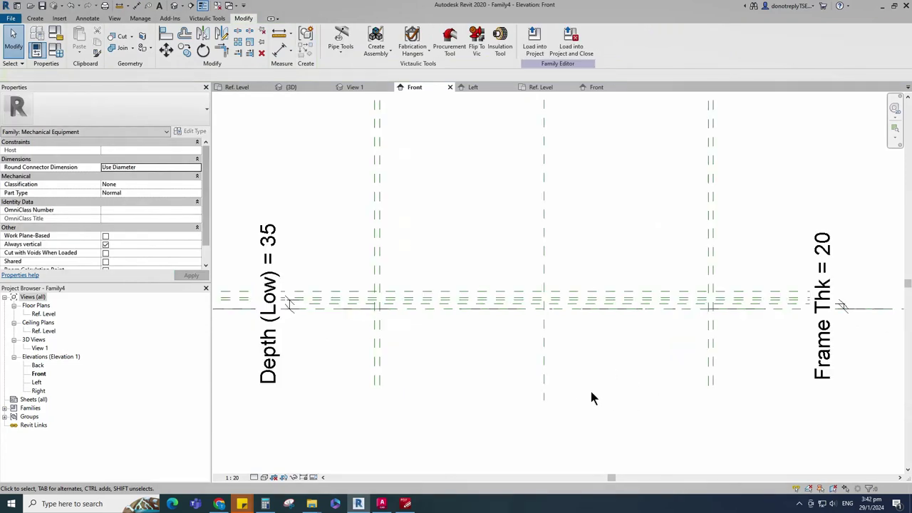
pyautogui.click(102, 37)
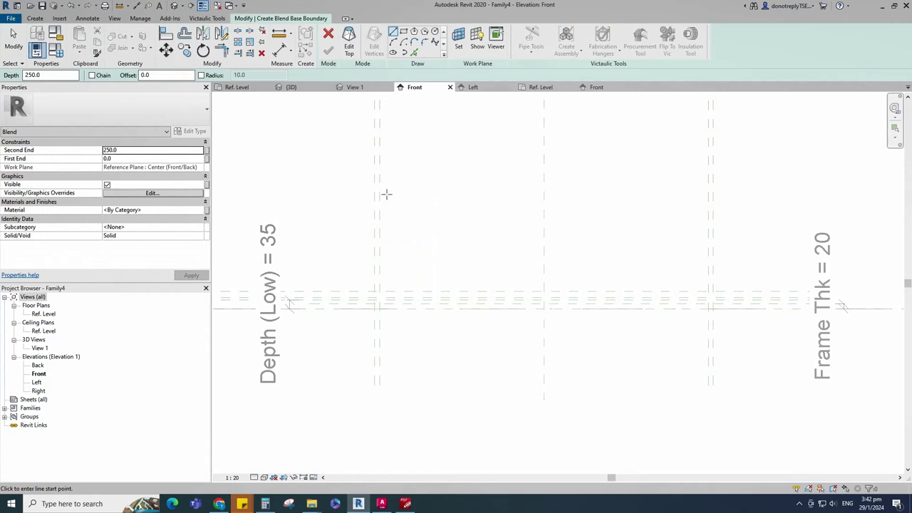
pyautogui.click(403, 33)
pyautogui.scroll(2, 418, 345)
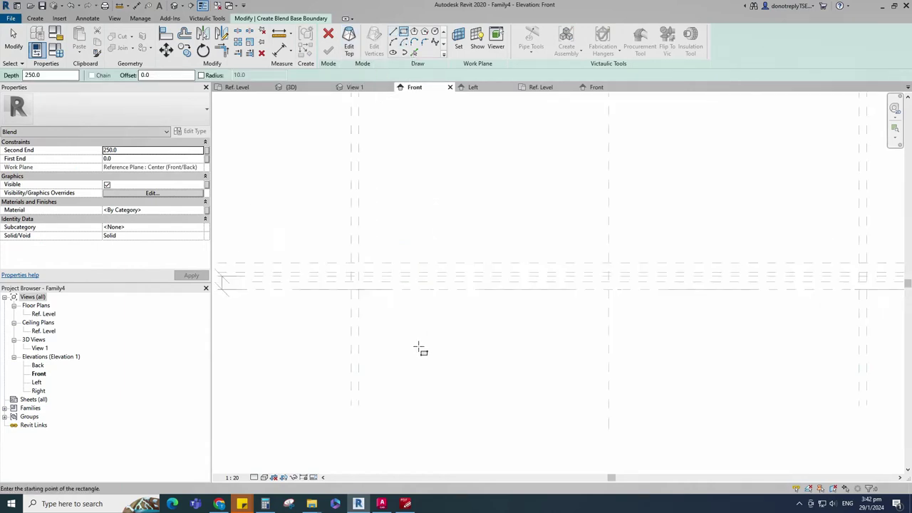
pyautogui.click(329, 233)
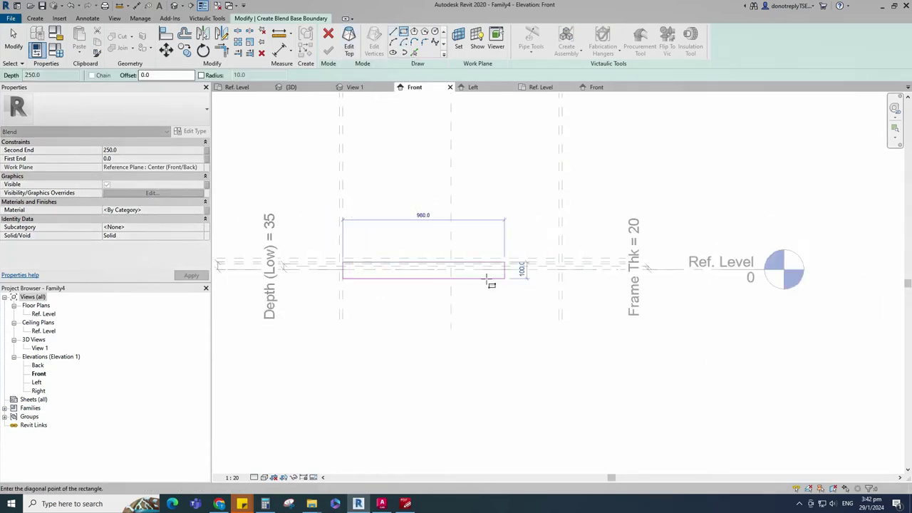
pyautogui.scroll(5, 564, 285)
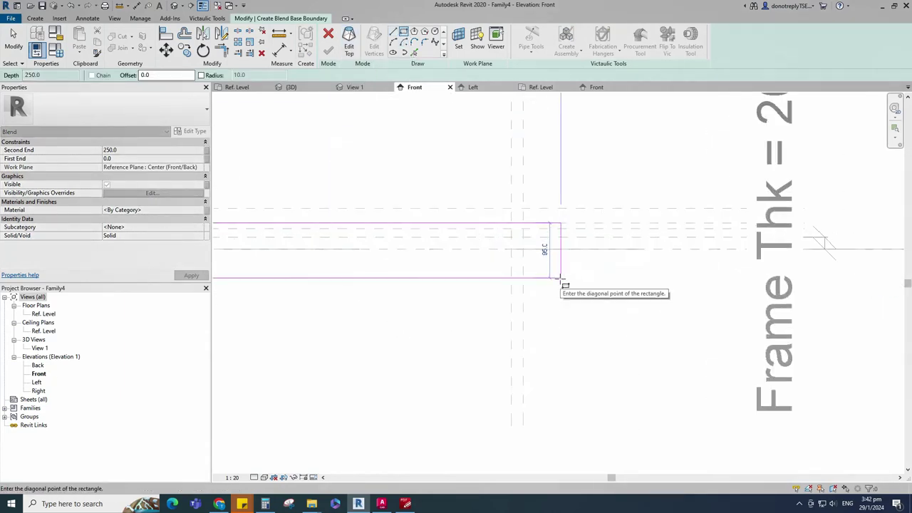
pyautogui.click(510, 249)
pyautogui.scroll(3, 492, 249)
pyautogui.scroll(-6, 730, 320)
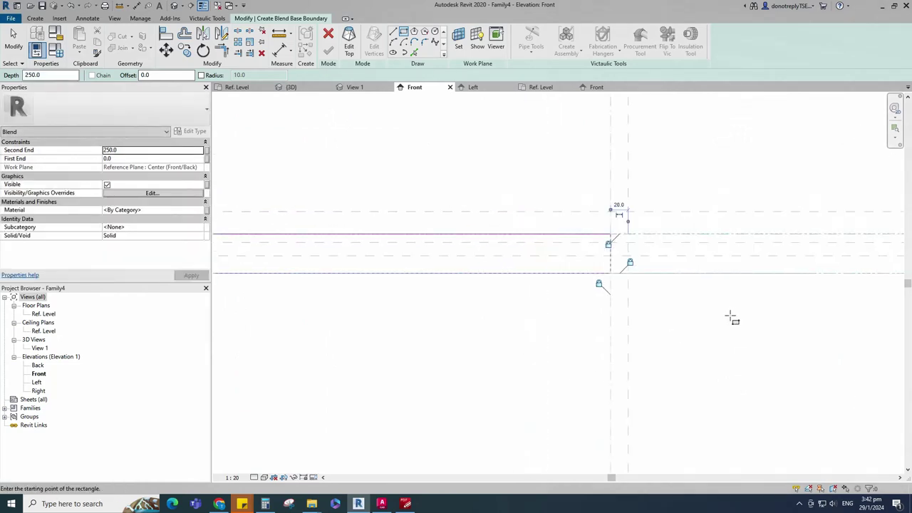
pyautogui.scroll(1, 527, 340)
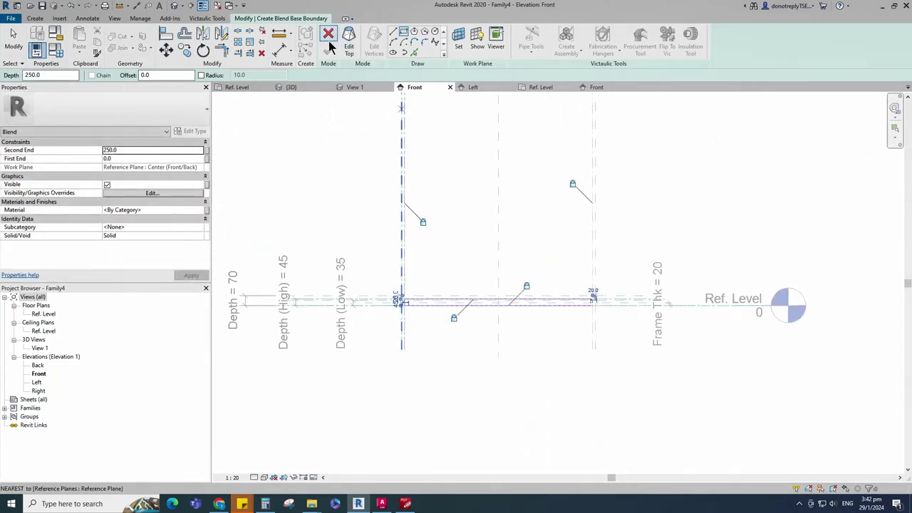
# Split the base rectangle's upper edge at the centre reference plane and select one of the resulting halves.
pyautogui.click(244, 37)
pyautogui.scroll(5, 539, 283)
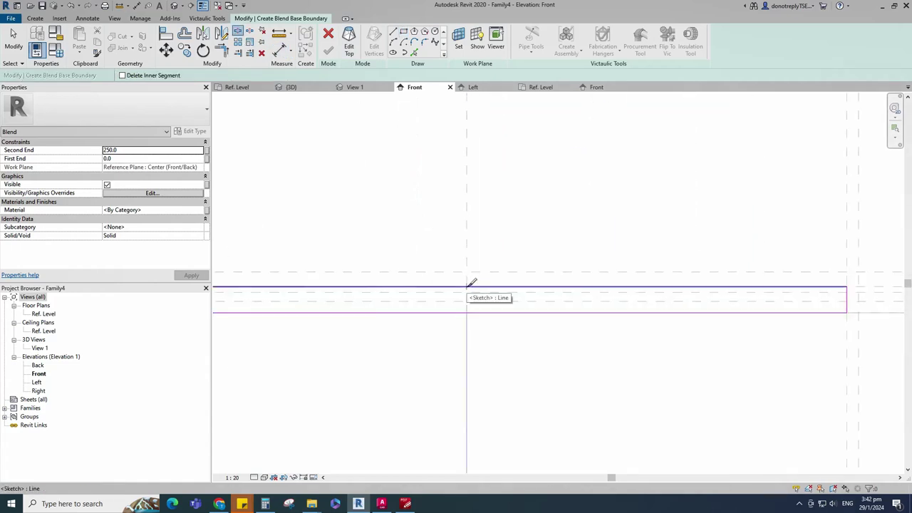
pyautogui.press('Escape')
pyautogui.click(479, 287)
pyautogui.scroll(2, 472, 305)
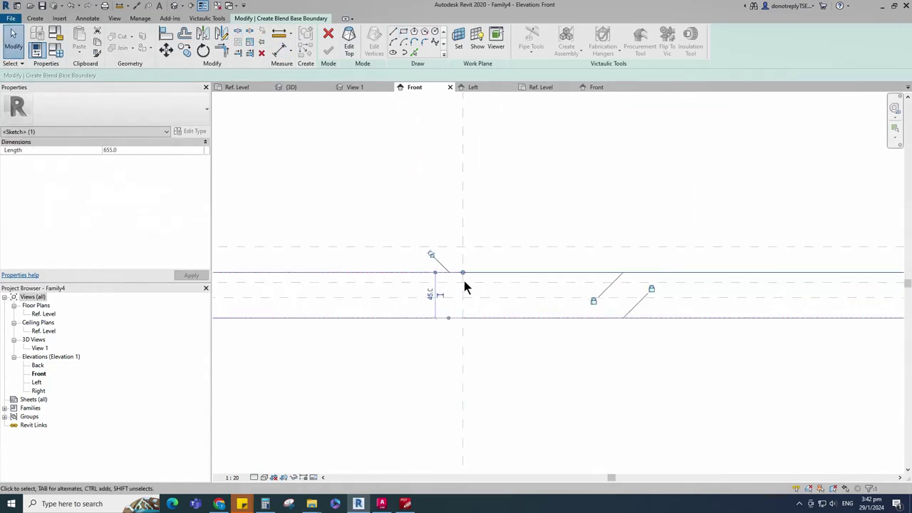
# Lower the split point of the base boundary's upper edge to the Depth (Low) plane at the centre reference plane.
pyautogui.moveTo(463, 273)
pyautogui.mouseDown()
pyautogui.moveTo(472, 280)
pyautogui.moveTo(463, 282)
pyautogui.mouseUp()
pyautogui.scroll(-4, 582, 355)
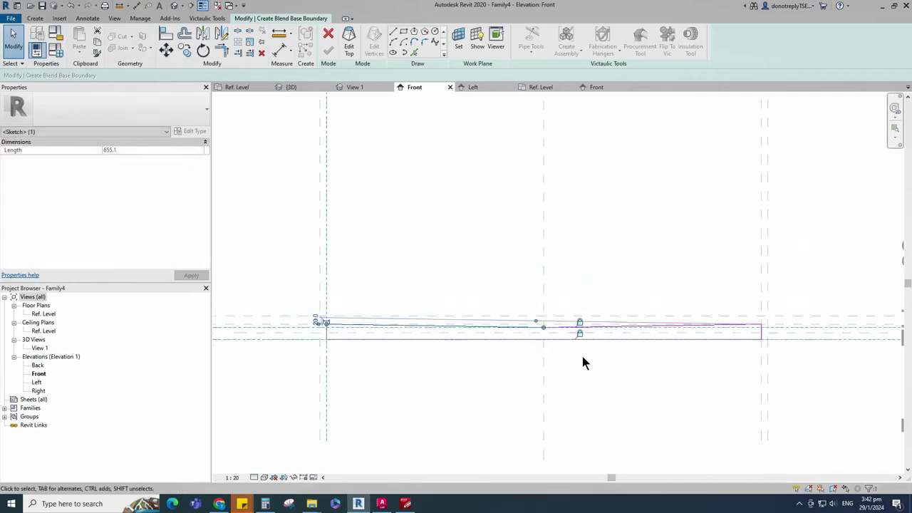
pyautogui.click(580, 357)
pyautogui.scroll(-2, 562, 368)
pyautogui.scroll(2, 563, 378)
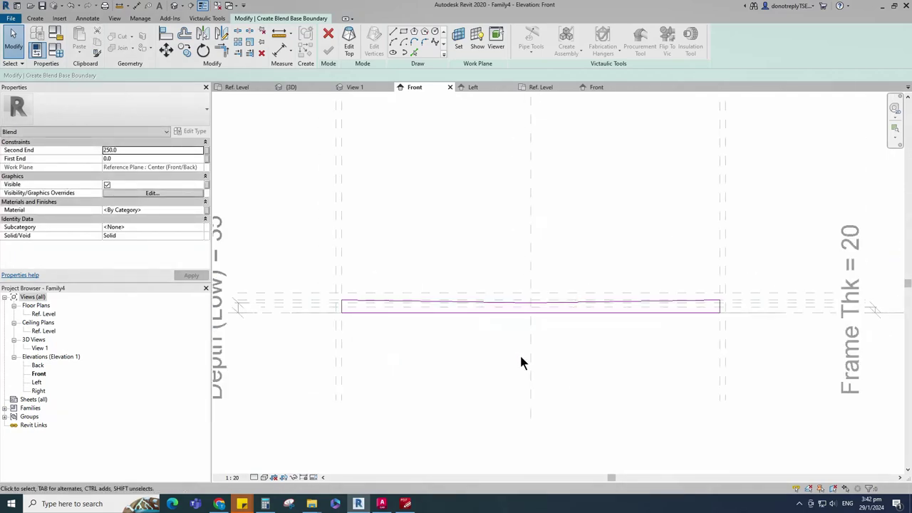
# Sketch the blend's top boundary as a rectangle between the inner vertical planes, from the Depth (Low) plane to the Ref. Level, and lock its edges.
pyautogui.click(349, 41)
pyautogui.click(403, 31)
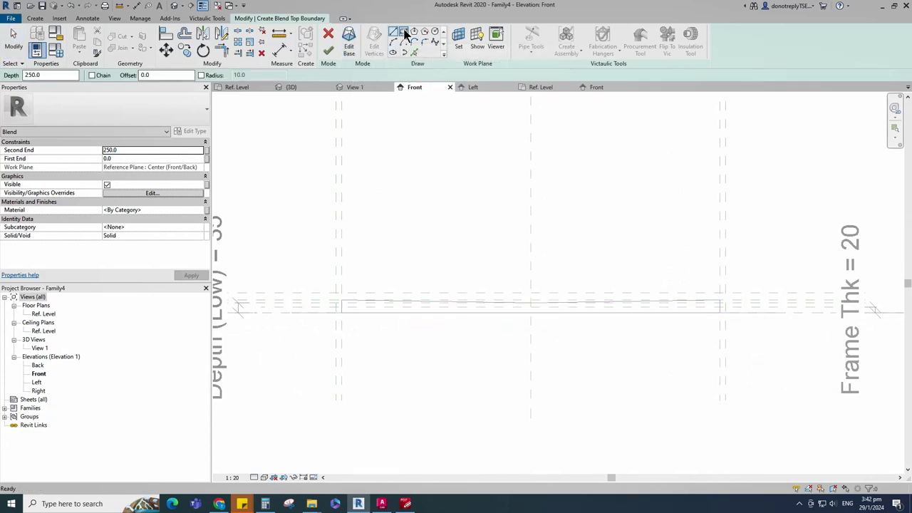
pyautogui.scroll(3, 338, 313)
pyautogui.scroll(1, 337, 313)
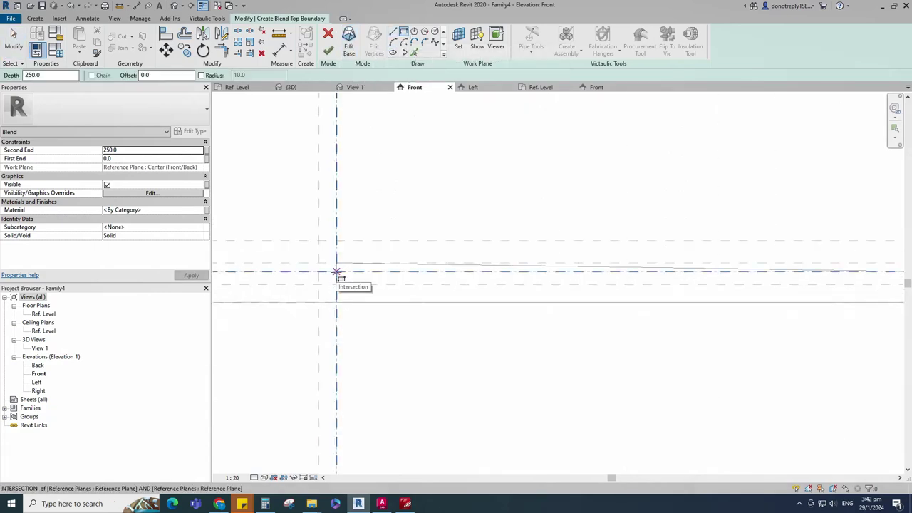
pyautogui.click(336, 272)
pyautogui.scroll(-5, 388, 329)
pyautogui.scroll(4, 542, 329)
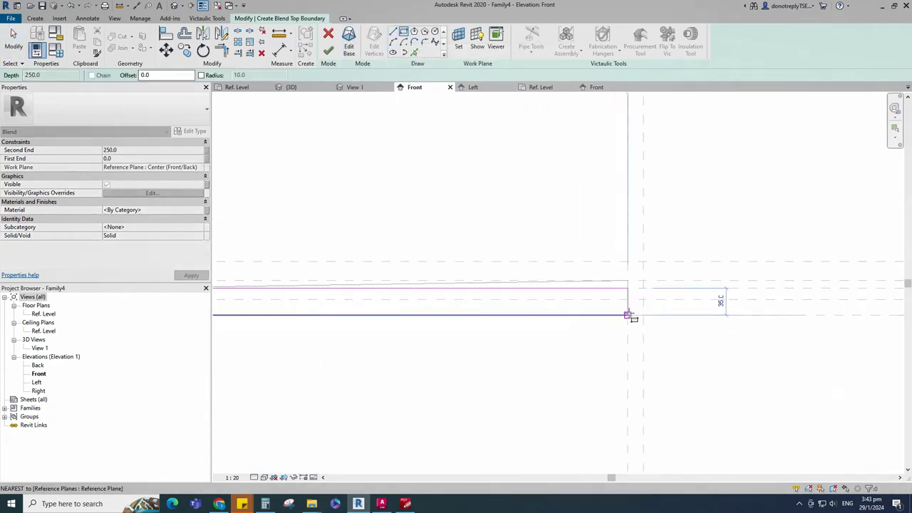
pyautogui.click(628, 314)
pyautogui.scroll(-5, 582, 387)
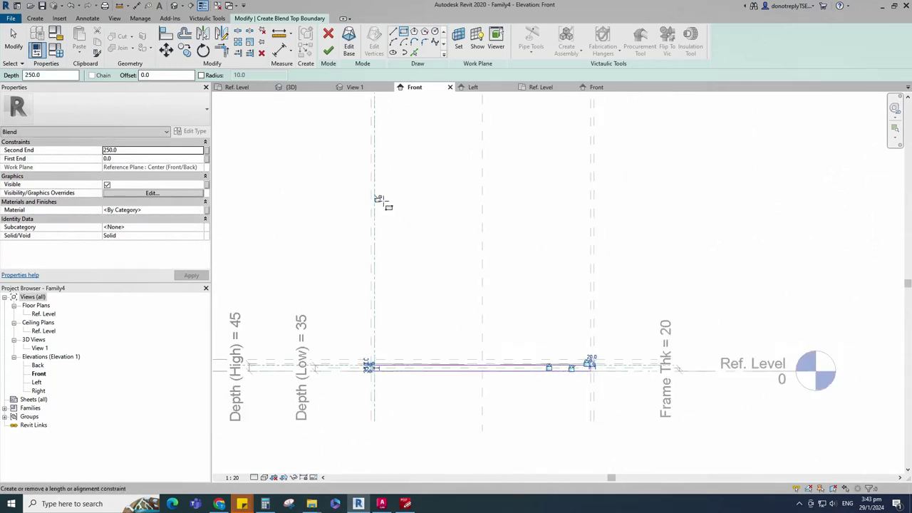
# Split the top boundary's upper edge at the centre plane, lower that point to the 20 mm plane, and finish the blend.
pyautogui.scroll(5, 470, 367)
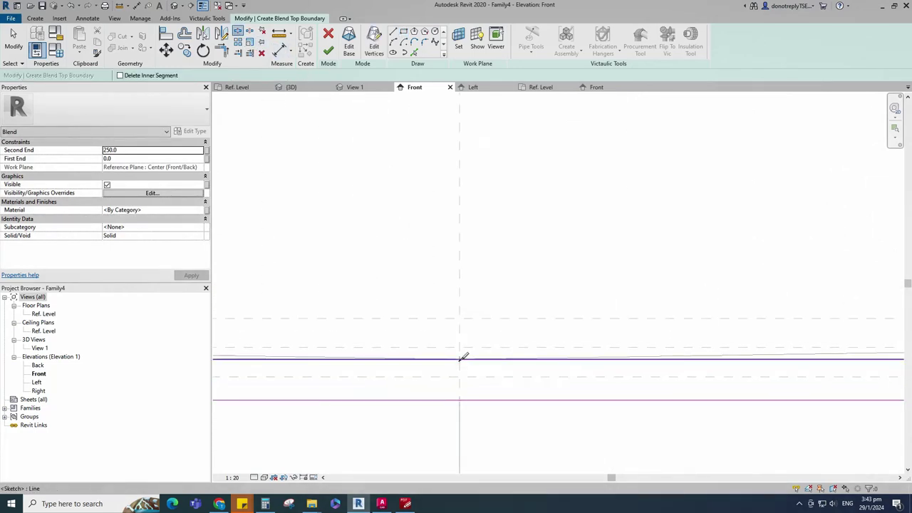
pyautogui.press('Escape')
pyautogui.click(474, 360)
pyautogui.moveTo(459, 360); pyautogui.dragTo(459, 377)
pyautogui.click(432, 360)
pyautogui.click(570, 431)
pyautogui.scroll(-5, 514, 358)
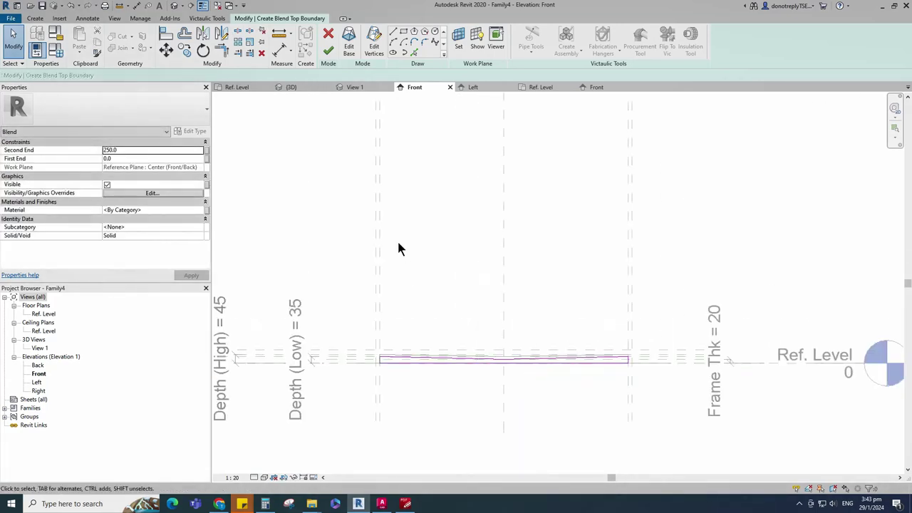
pyautogui.click(329, 48)
pyautogui.scroll(2, 489, 407)
pyautogui.scroll(-1, 487, 351)
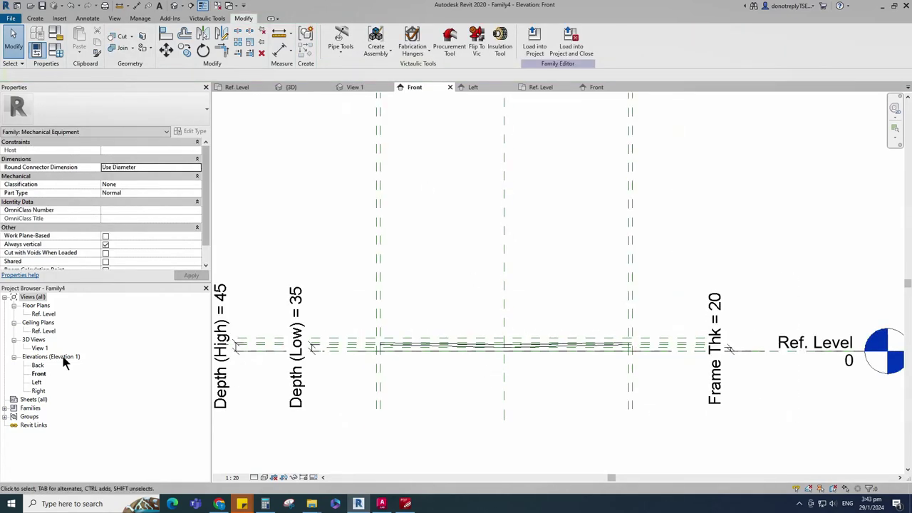
# In the Ref. Level plan, extend and align the blend's two ends to the inner Frame Thk planes along its length and lock them.
pyautogui.doubleClick(42, 313)
pyautogui.scroll(2, 531, 350)
pyautogui.click(526, 351)
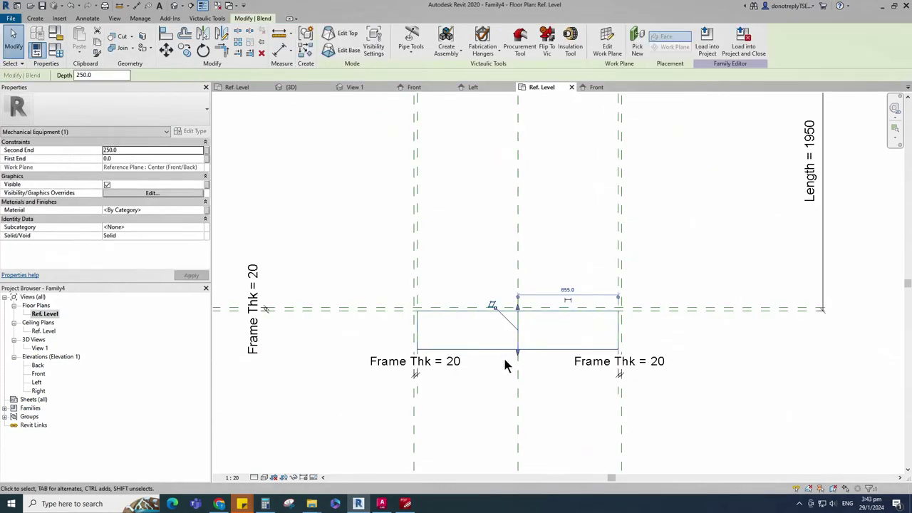
pyautogui.scroll(-2, 509, 345)
pyautogui.moveTo(515, 336); pyautogui.dragTo(512, 161)
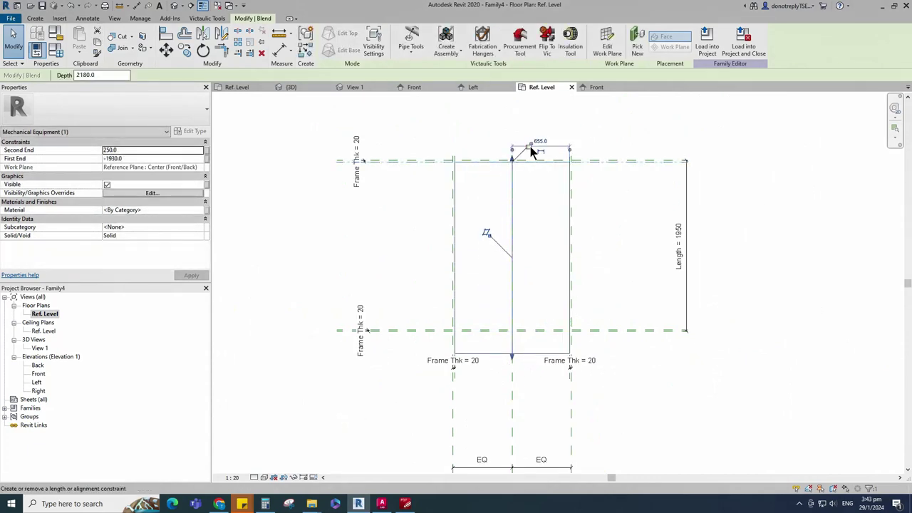
pyautogui.click(167, 36)
pyautogui.press('Escape')
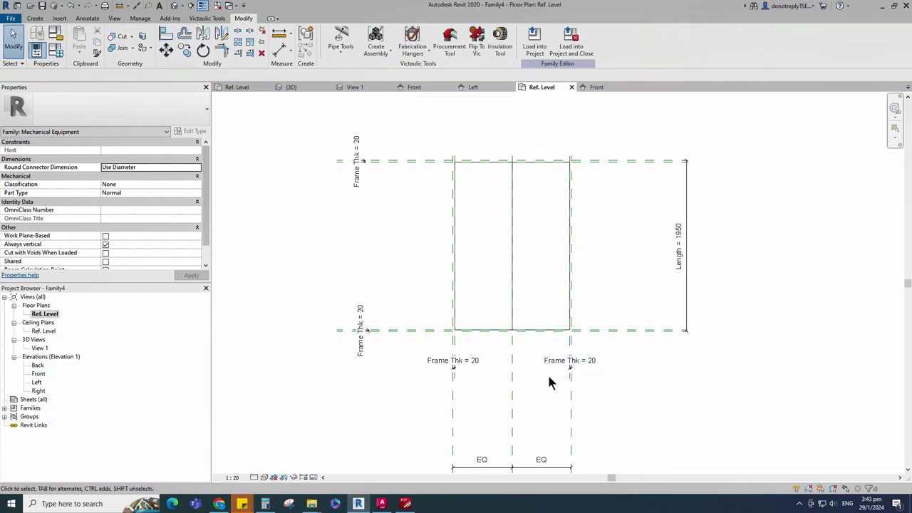
pyautogui.scroll(2, 527, 360)
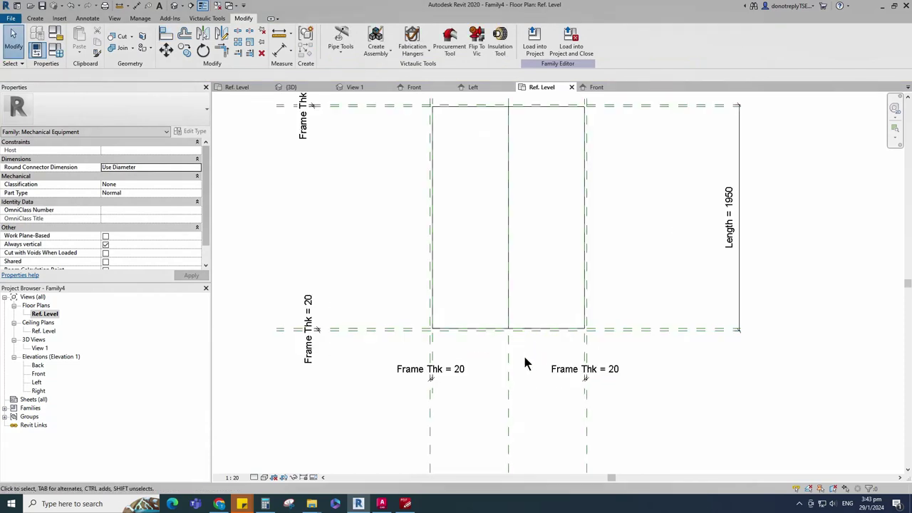
# Show the blend in 3D View 1 from an angle with the Shaded visual style.
pyautogui.doubleClick(40, 347)
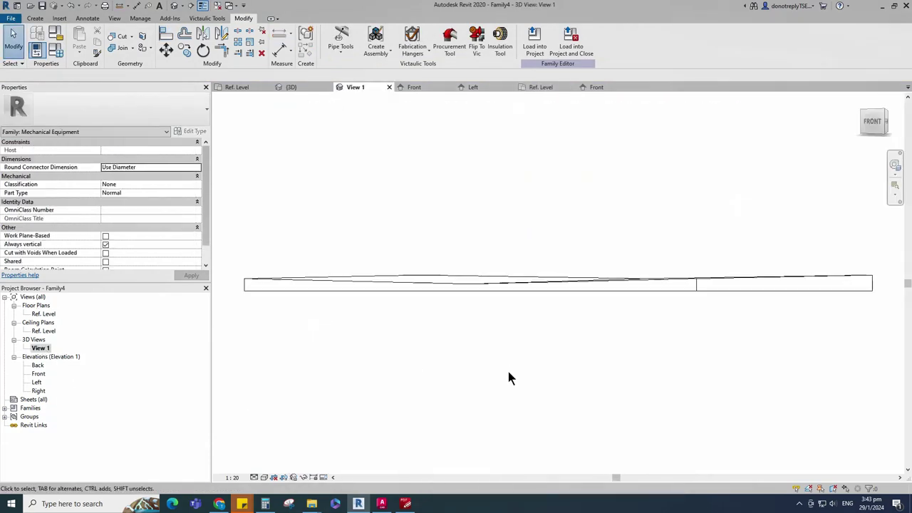
pyautogui.moveTo(509, 377)
pyautogui.keyDown('shift'); pyautogui.mouseDown(button='middle')
pyautogui.moveTo(604, 423)
pyautogui.moveTo(633, 413)
pyautogui.mouseUp(button='middle'); pyautogui.keyUp('shift')
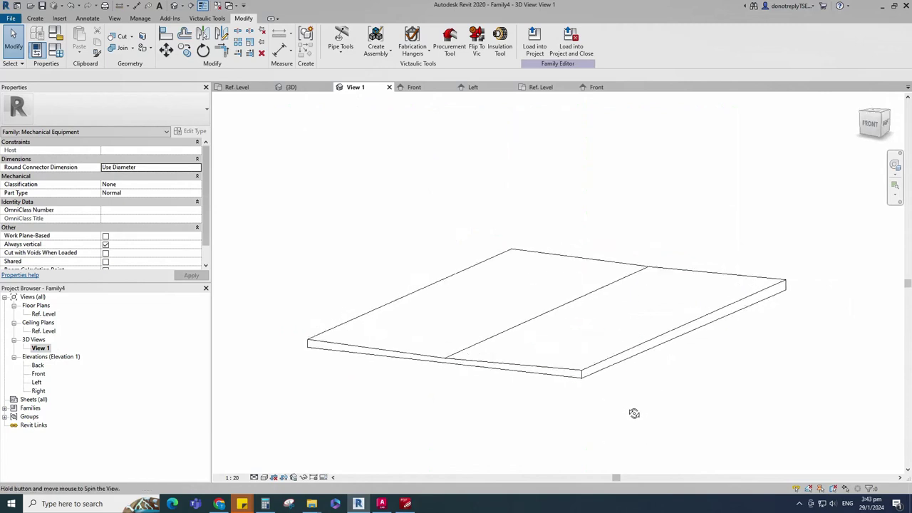
pyautogui.click(264, 477)
pyautogui.click(292, 438)
pyautogui.keyDown('shift'); pyautogui.moveTo(671, 455); pyautogui.dragTo(654, 466, button='middle'); pyautogui.keyUp('shift')
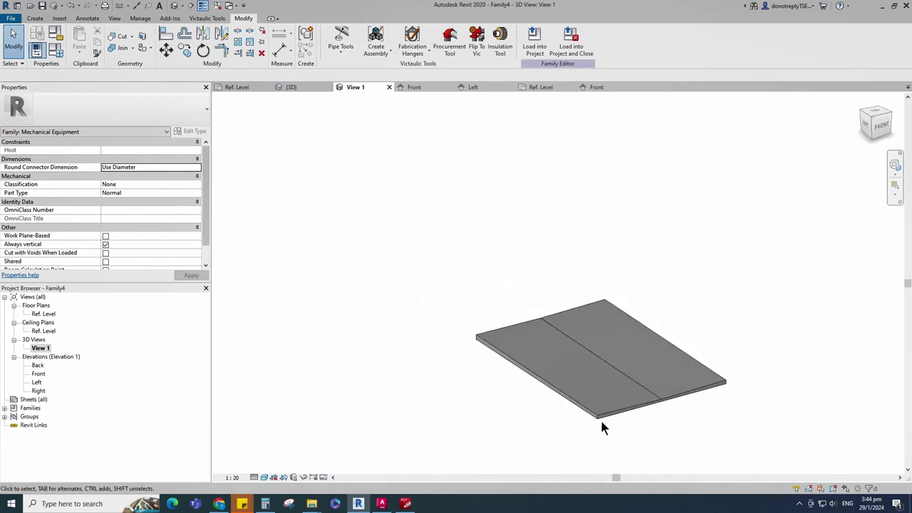
# Associate the blend's material with a new instance family parameter named Stainless Steel.
pyautogui.click(606, 362)
pyautogui.click(206, 211)
pyautogui.click(326, 331)
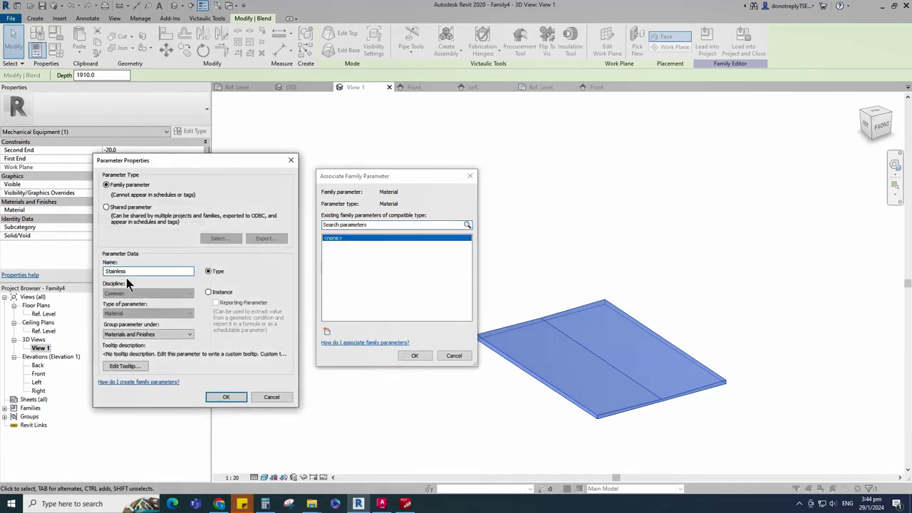
pyautogui.click(208, 292)
pyautogui.click(226, 396)
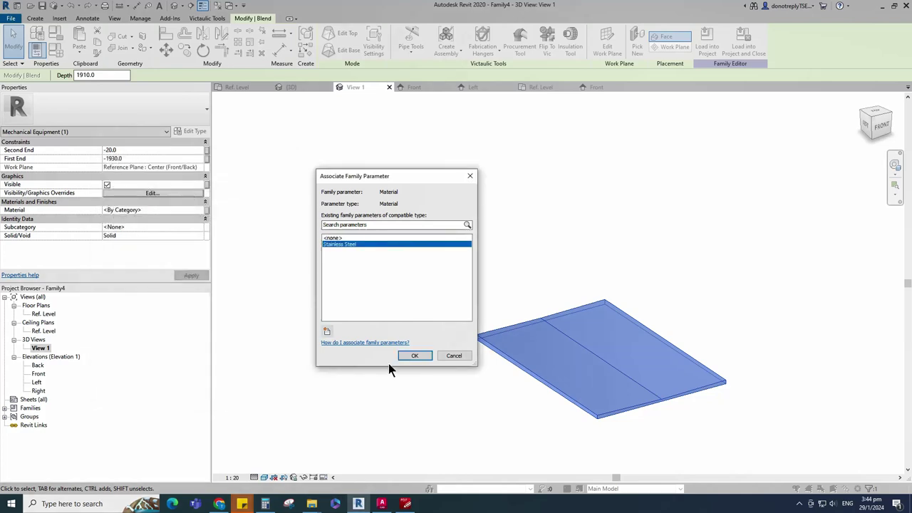
pyautogui.click(415, 356)
pyautogui.click(438, 412)
pyautogui.scroll(3, 618, 442)
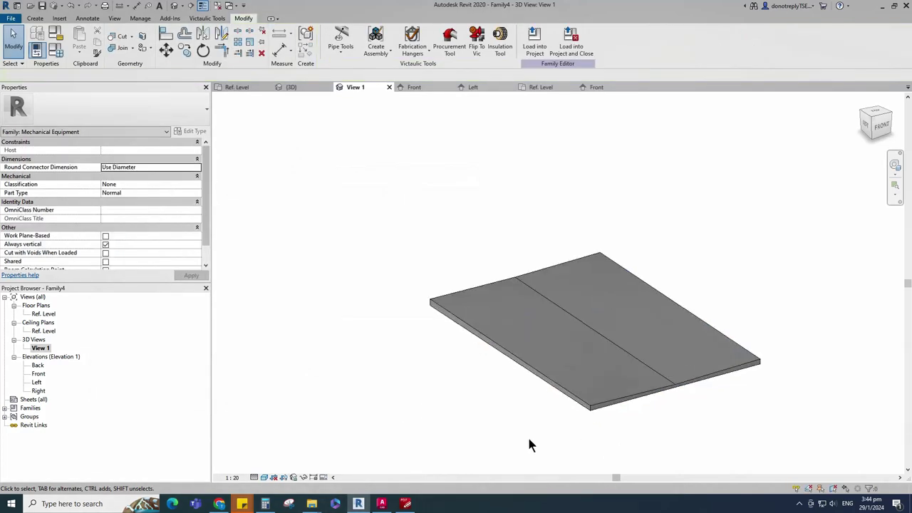
# In the Ref. Level plan, add short vertical reference planes on both sides of the centre plane at a 50 mm offset.
pyautogui.doubleClick(41, 314)
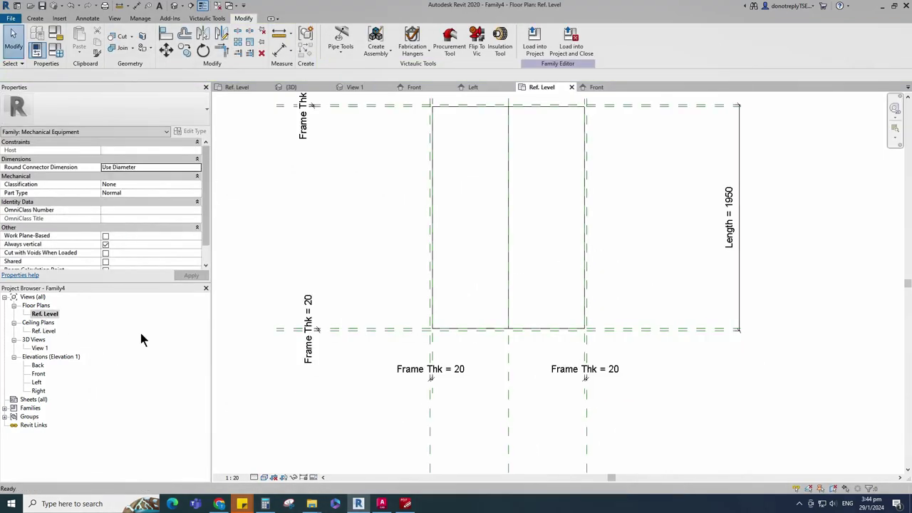
pyautogui.scroll(2, 529, 363)
pyautogui.scroll(-2, 528, 374)
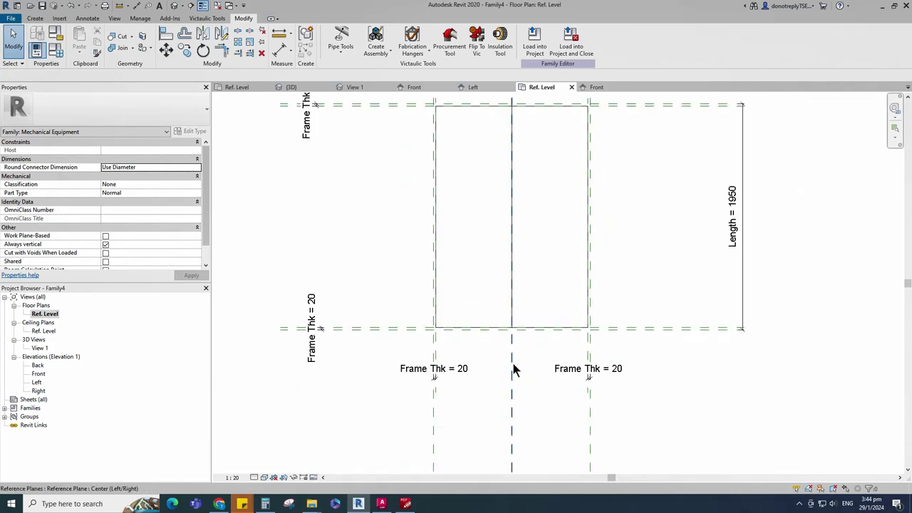
pyautogui.press('r')
pyautogui.press('p')
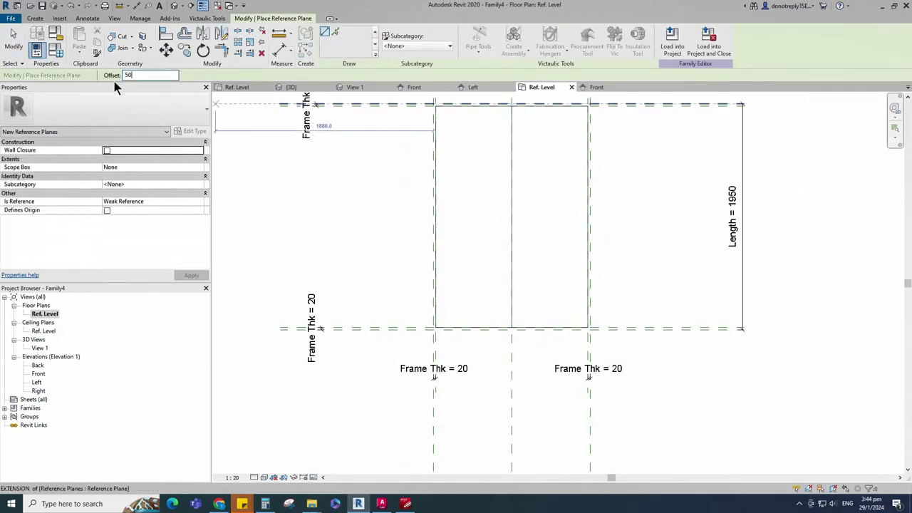
pyautogui.write('50')
pyautogui.scroll(2, 510, 359)
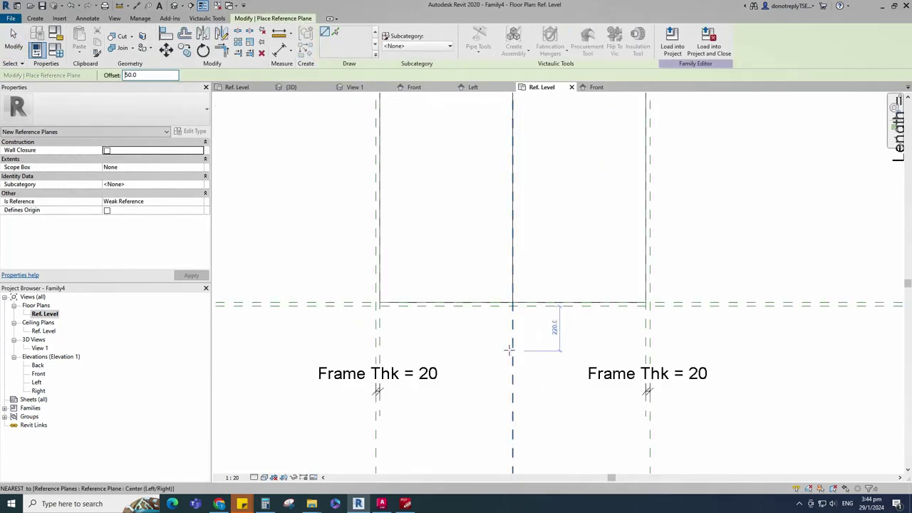
pyautogui.click(513, 217)
pyautogui.scroll(3, 511, 217)
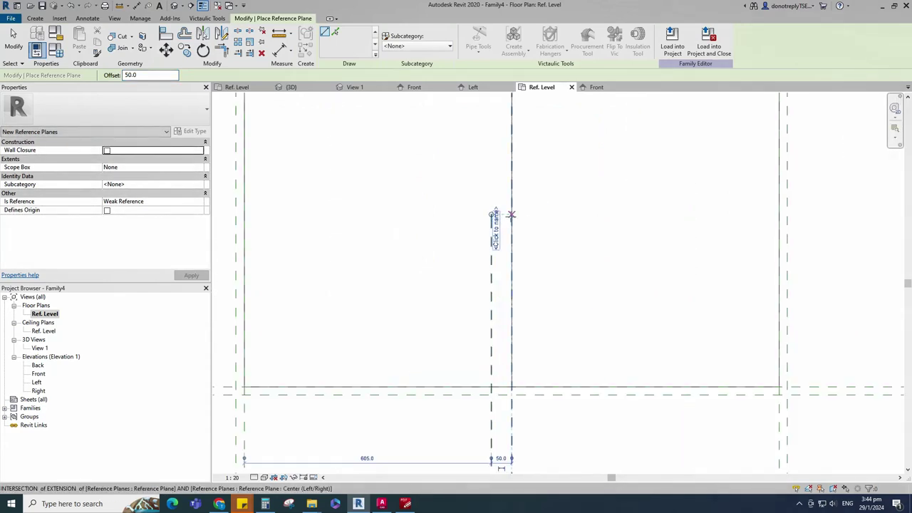
pyautogui.scroll(-4, 512, 214)
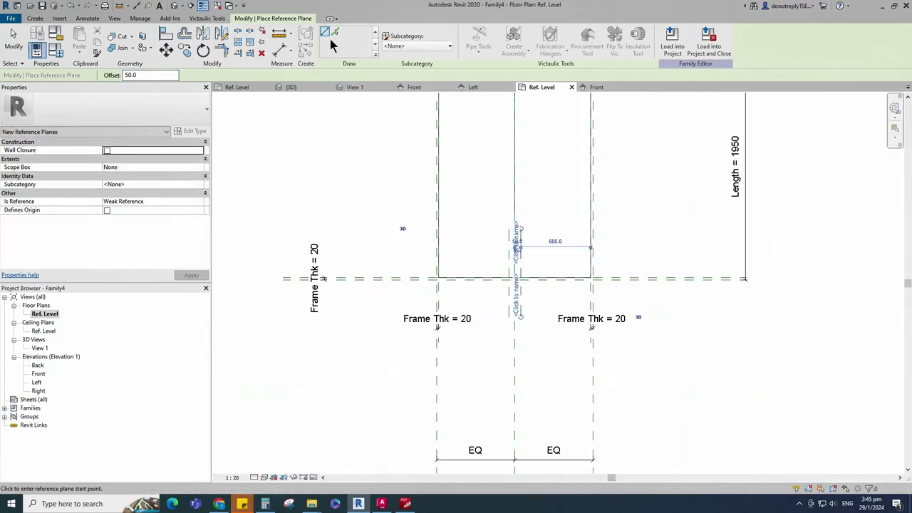
# Dimension the two short vertical reference planes to the centre plane and make their spacing equal.
pyautogui.click(279, 50)
pyautogui.scroll(3, 528, 290)
pyautogui.click(486, 328)
pyautogui.click(500, 328)
pyautogui.click(513, 329)
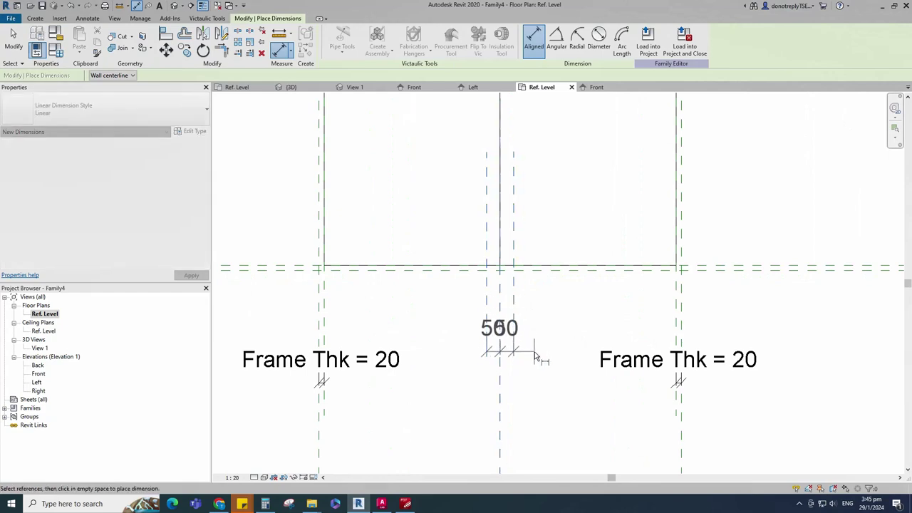
pyautogui.click(535, 362)
pyautogui.click(499, 298)
# Dimension the overall distance between the two short vertical reference planes, below the equality dimension.
pyautogui.click(487, 306)
pyautogui.click(513, 306)
pyautogui.scroll(-2, 520, 334)
pyautogui.click(537, 393)
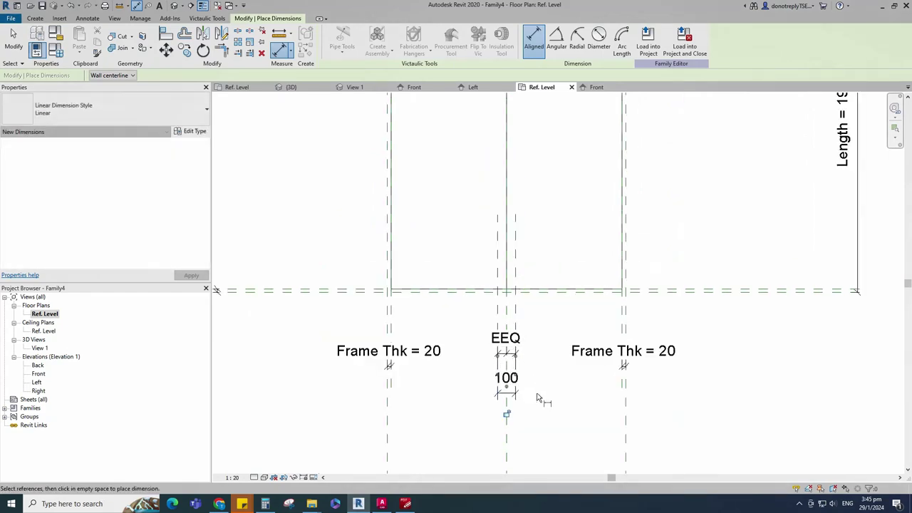
pyautogui.press('Escape')
pyautogui.press('Escape')
pyautogui.scroll(-1, 556, 395)
pyautogui.click(527, 396)
pyautogui.click(550, 426)
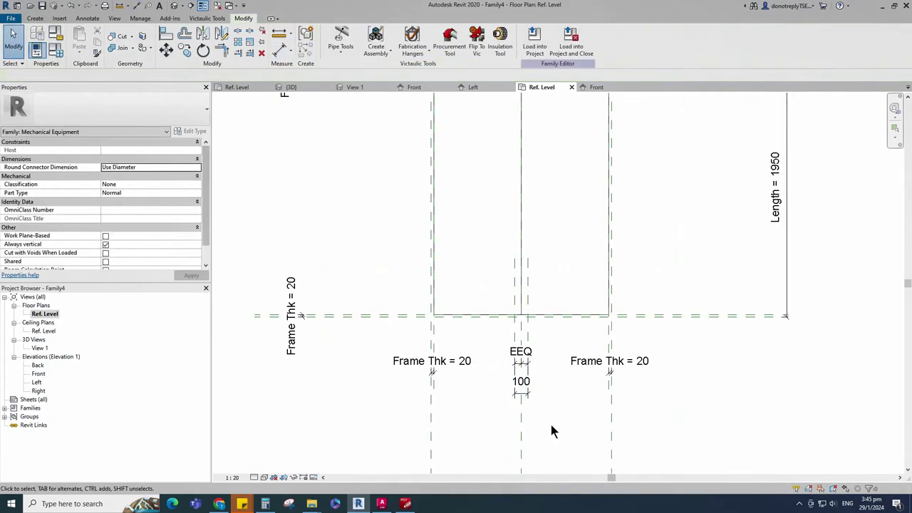
# Add a short horizontal reference plane inside the tray, offset 100 mm from the inner plane at its lower end in plan.
pyautogui.press('r')
pyautogui.press('p')
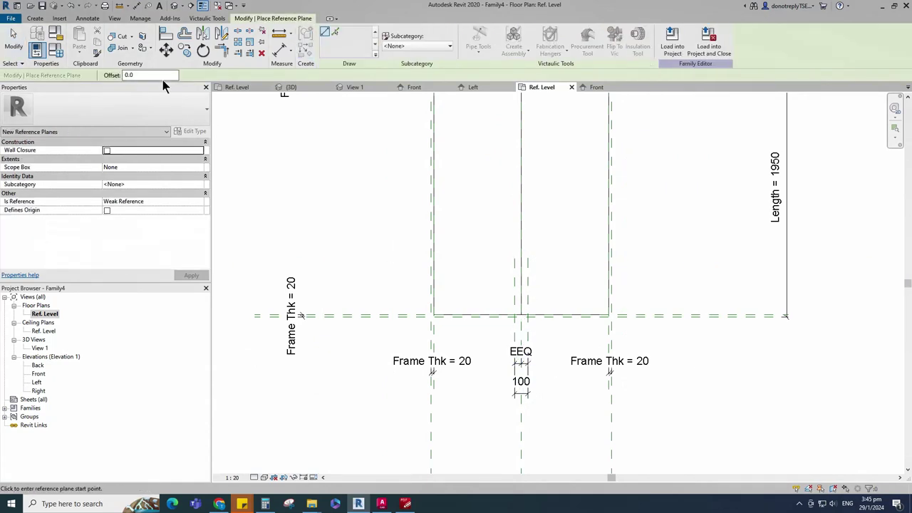
pyautogui.scroll(3, 513, 320)
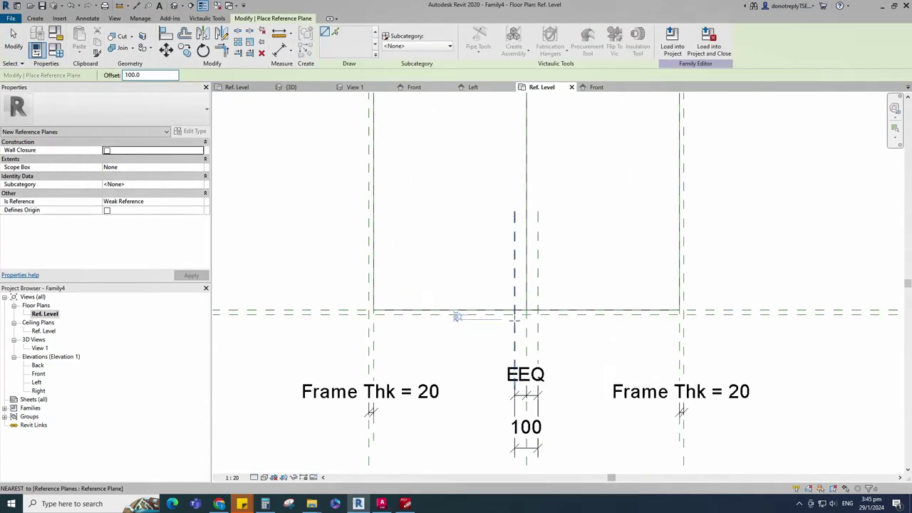
pyautogui.click(476, 312)
pyautogui.click(566, 311)
# Dimension the short horizontal reference plane from the inner plane at the tray's lower end.
pyautogui.click(279, 53)
pyautogui.click(706, 310)
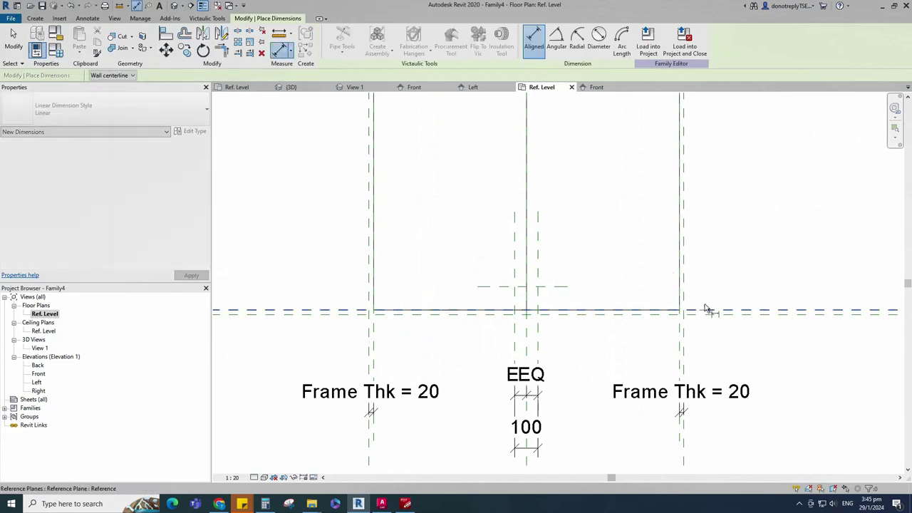
pyautogui.click(559, 287)
pyautogui.click(600, 291)
pyautogui.scroll(-2, 612, 350)
pyautogui.press('Escape')
pyautogui.press('Escape')
pyautogui.scroll(1, 609, 353)
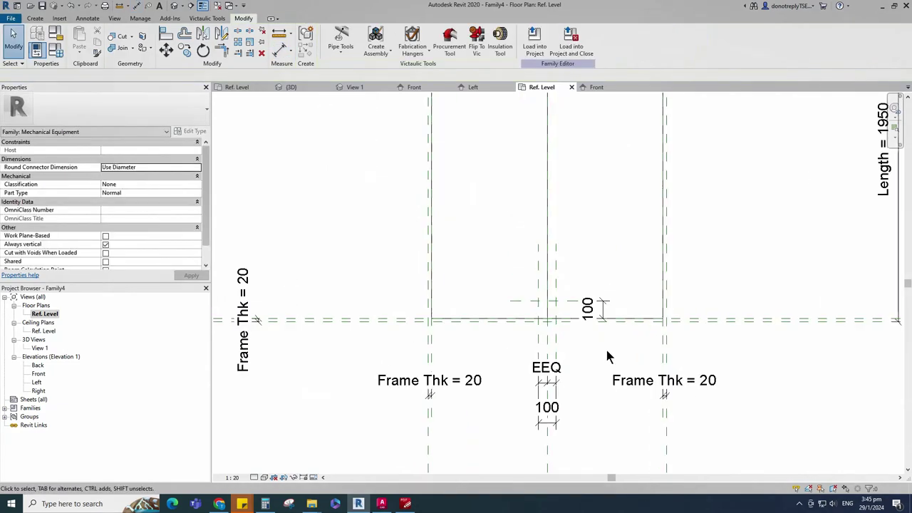
# Start a void extrusion with a 100 by 100 mm square between the short reference planes and the inner end plane, and lock its edges.
pyautogui.click(34, 17)
pyautogui.click(184, 50)
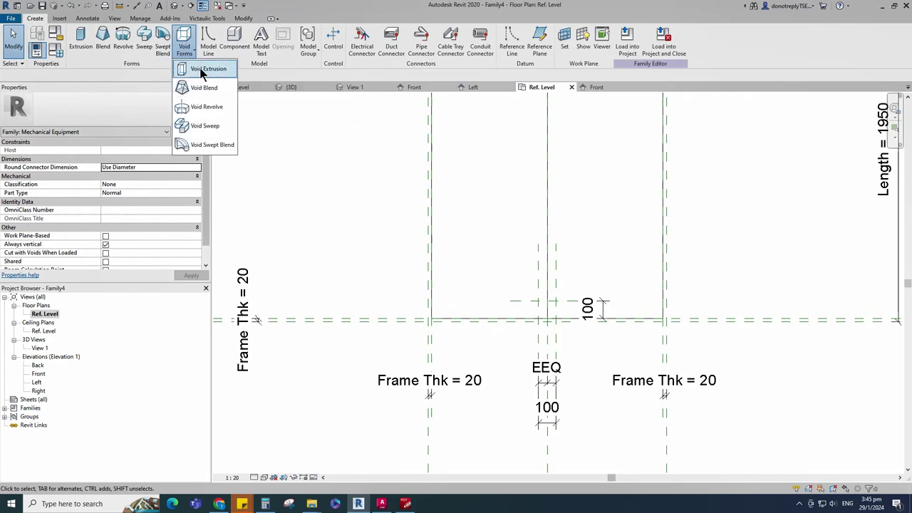
pyautogui.click(204, 67)
pyautogui.scroll(4, 572, 345)
pyautogui.click(357, 32)
pyautogui.scroll(1, 477, 228)
pyautogui.click(475, 223)
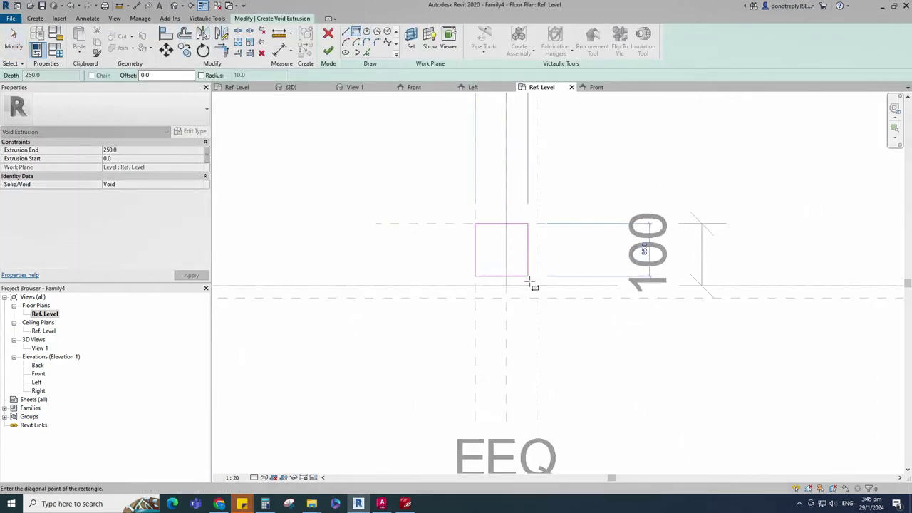
pyautogui.click(536, 285)
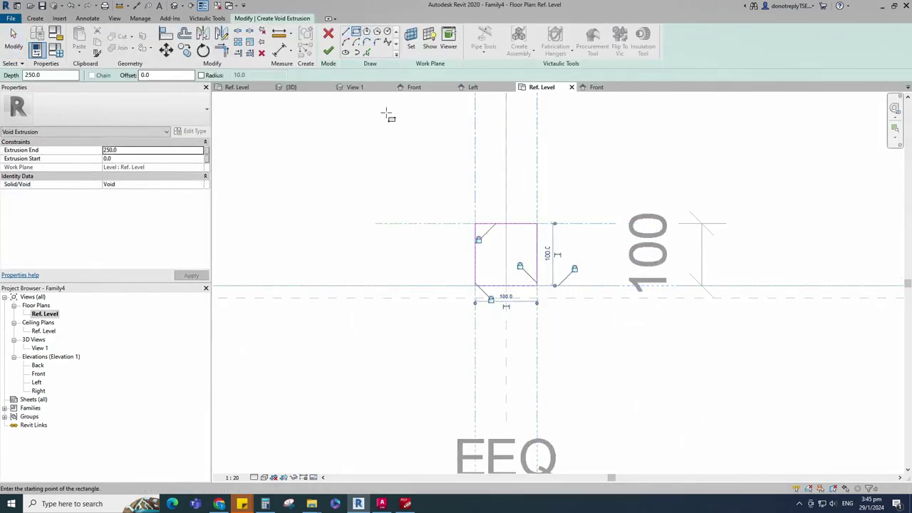
# Finish the square void extrusion and add a short horizontal reference plane 15 mm above the tray's bottom in the Front elevation.
pyautogui.click(328, 51)
pyautogui.scroll(-3, 606, 321)
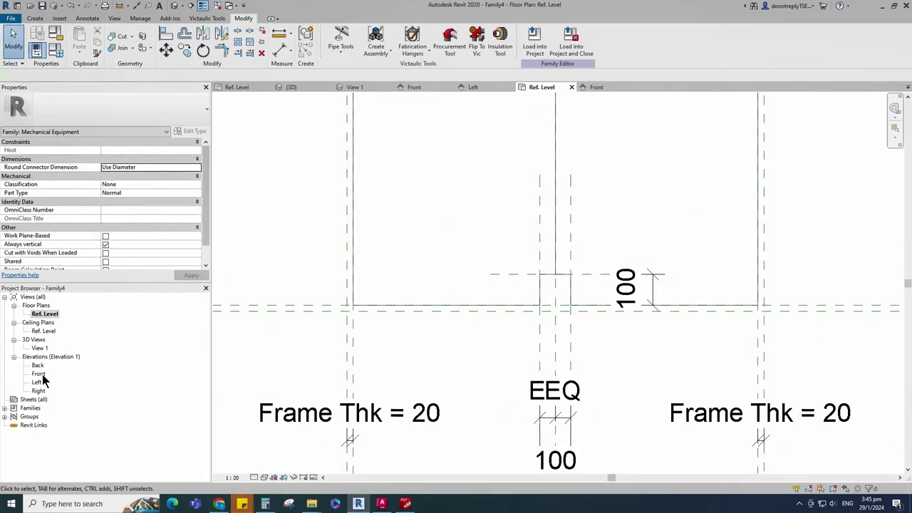
pyautogui.doubleClick(40, 374)
pyautogui.scroll(3, 533, 353)
pyautogui.click(589, 330)
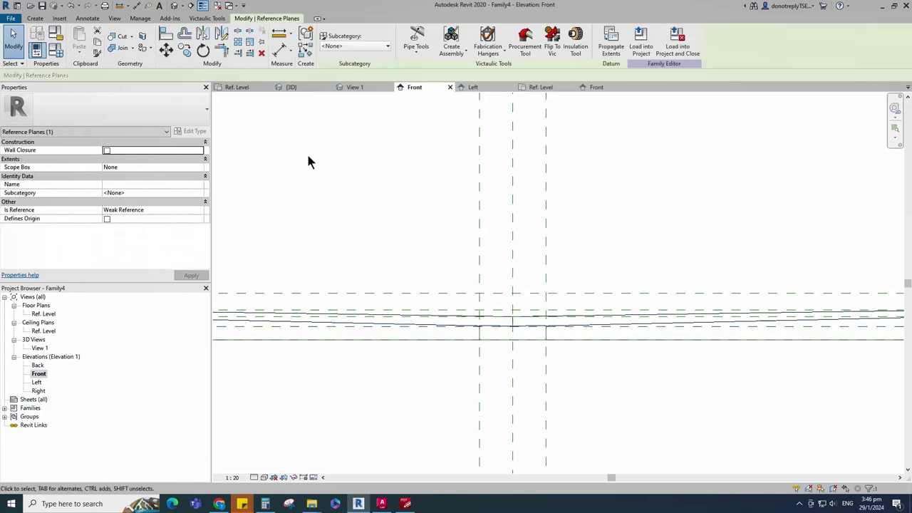
pyautogui.click(305, 51)
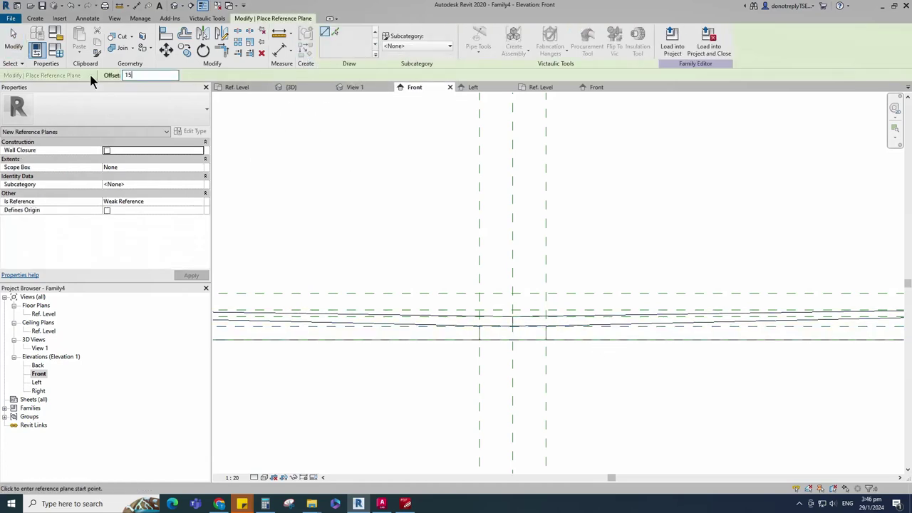
pyautogui.scroll(1, 438, 368)
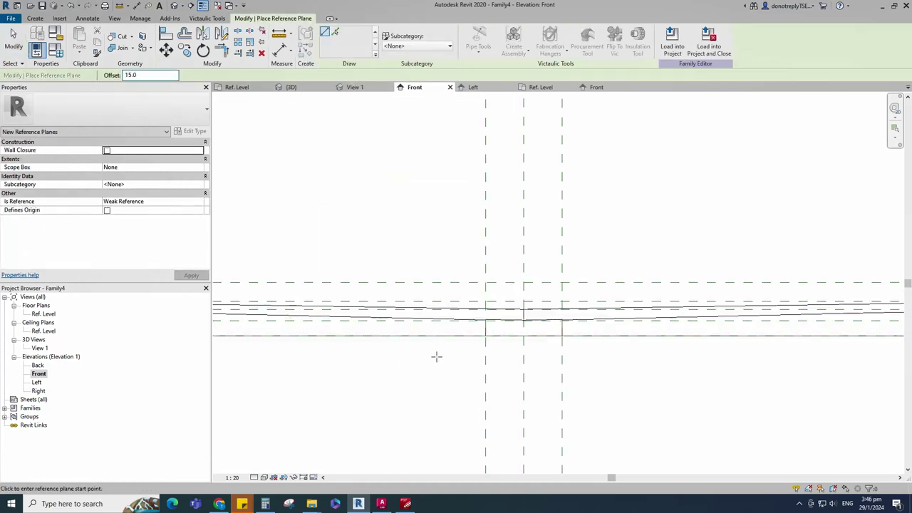
pyautogui.click(399, 336)
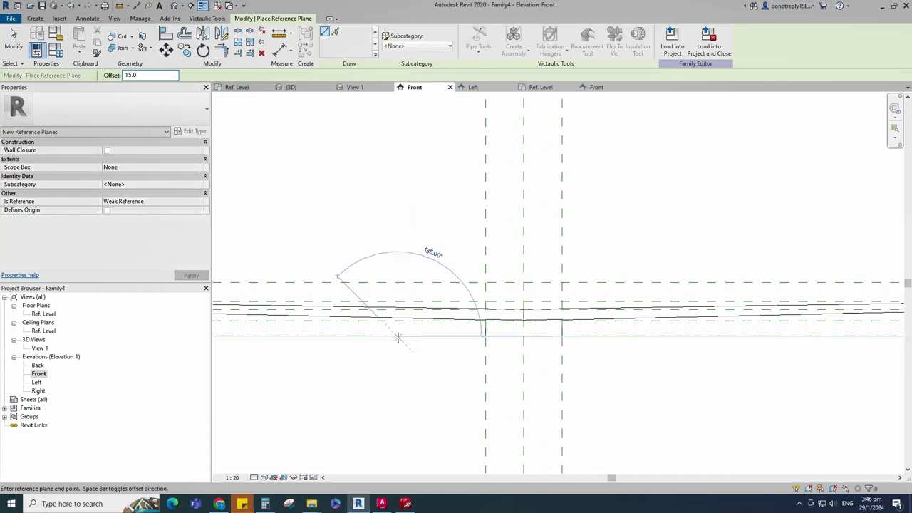
pyautogui.click(619, 336)
# Dimension the short reference plane from the tray's bottom level in the Front elevation.
pyautogui.press('d')
pyautogui.press('i')
pyautogui.click(618, 336)
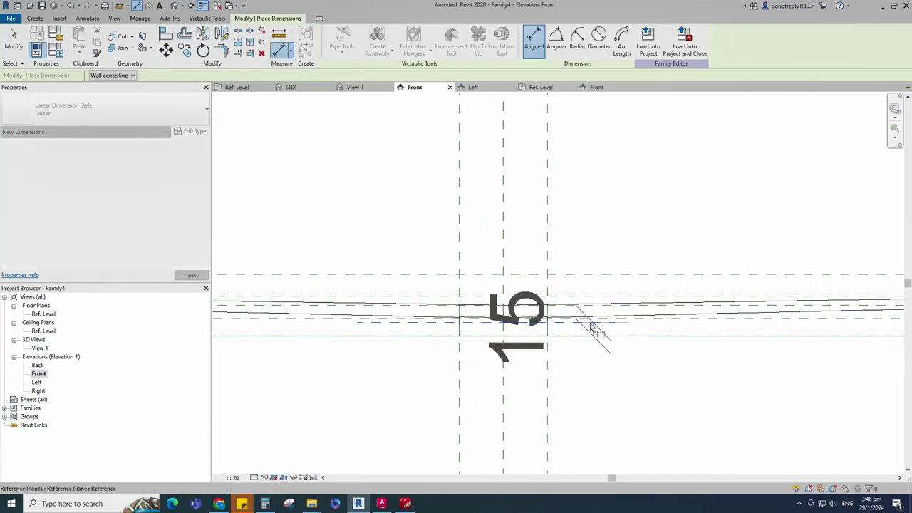
pyautogui.click(590, 324)
pyautogui.scroll(-1, 511, 309)
pyautogui.click(702, 344)
pyautogui.press('Escape')
pyautogui.press('Escape')
# Raise the void extrusion's bottom face to the 15 mm reference plane and lock it there.
pyautogui.scroll(3, 574, 292)
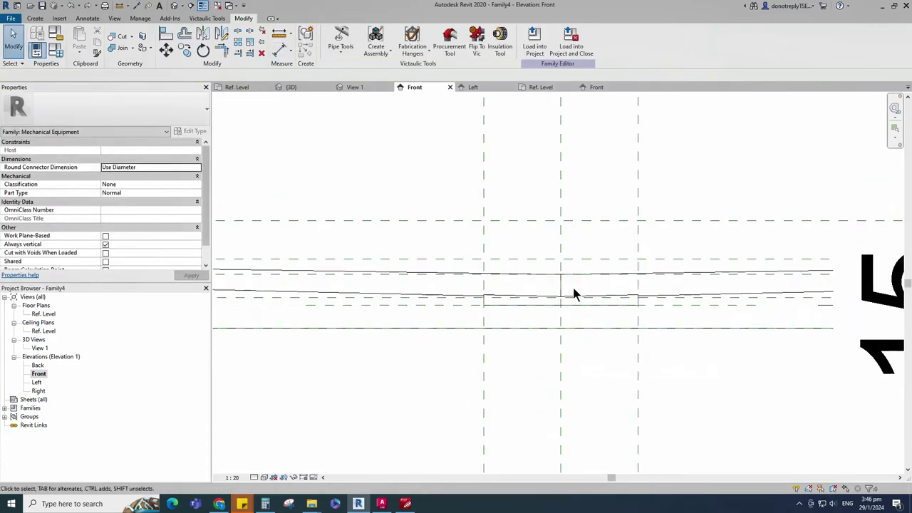
pyautogui.click(569, 329)
pyautogui.moveTo(574, 308); pyautogui.dragTo(574, 305)
pyautogui.scroll(3, 519, 330)
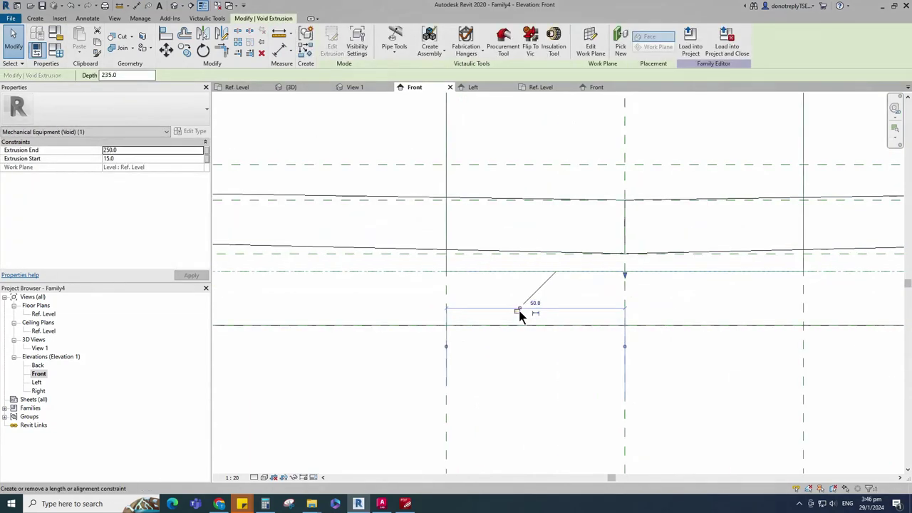
pyautogui.click(520, 312)
# Lower the void extrusion's top to just above the sloped base and view the tray in 3D.
pyautogui.scroll(-6, 534, 378)
pyautogui.moveTo(540, 196); pyautogui.dragTo(547, 336)
pyautogui.click(631, 272)
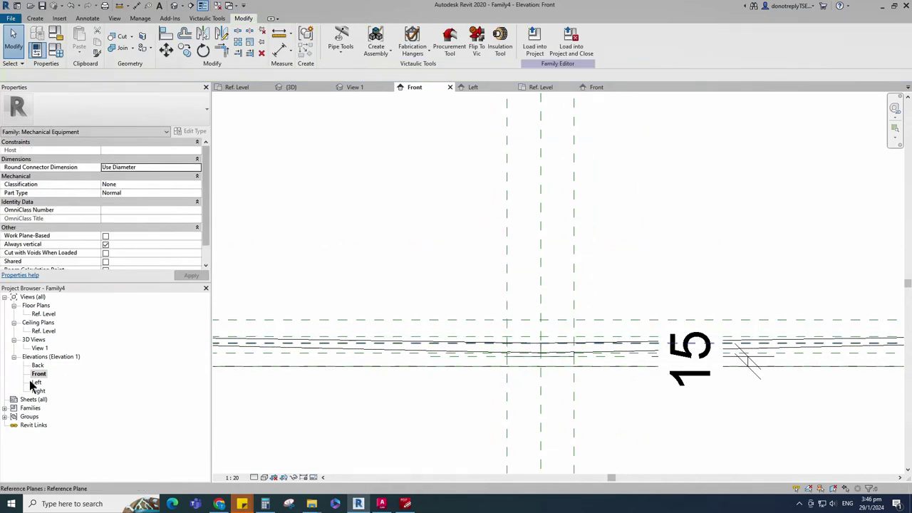
pyautogui.doubleClick(41, 348)
pyautogui.keyDown('shift'); pyautogui.moveTo(709, 410); pyautogui.dragTo(663, 431, button='middle'); pyautogui.keyUp('shift')
pyautogui.scroll(-3, 663, 431)
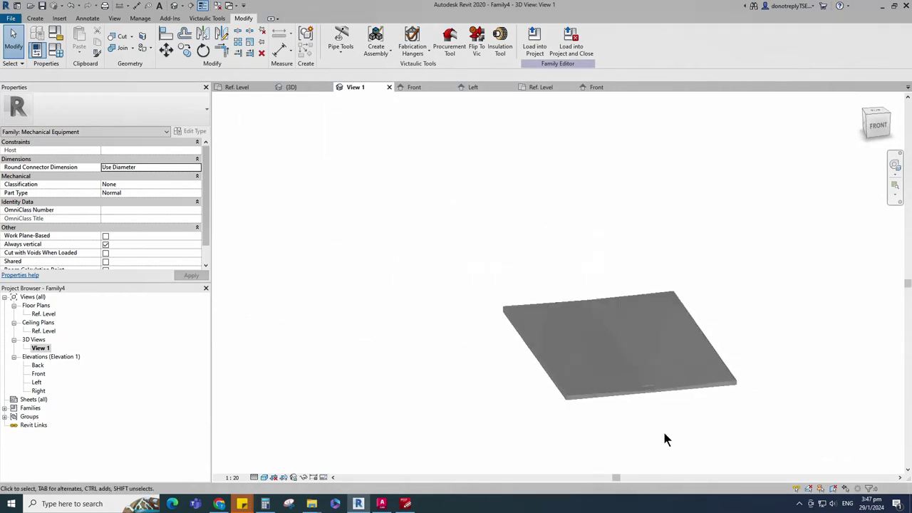
pyautogui.scroll(2, 663, 431)
# Start a solid extrusion in the Ref. Level plan with a rectangle along the outermost reference planes, and lock its edges.
pyautogui.doubleClick(43, 314)
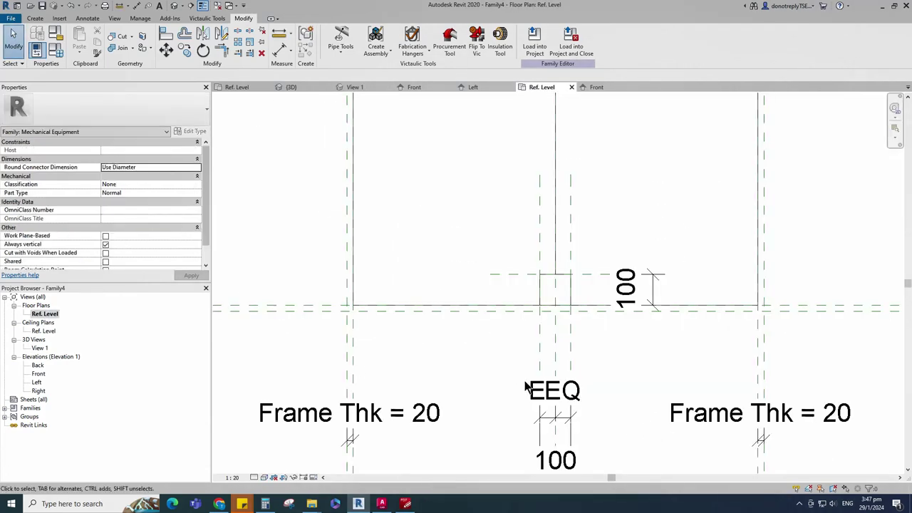
pyautogui.scroll(-3, 588, 384)
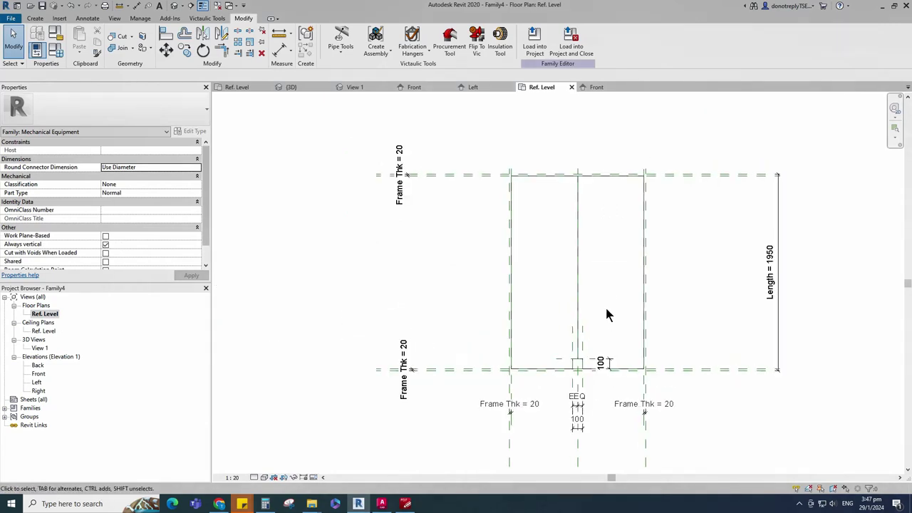
pyautogui.click(38, 21)
pyautogui.click(84, 43)
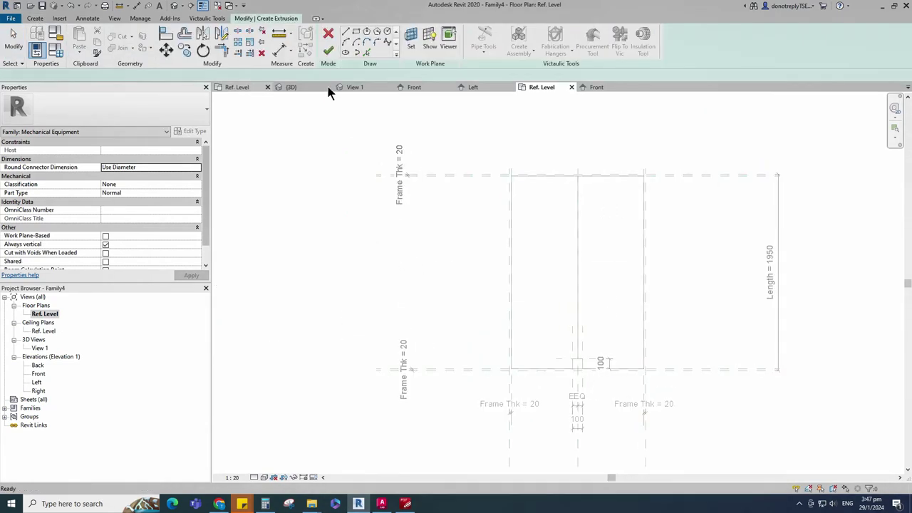
pyautogui.click(356, 32)
pyautogui.scroll(2, 497, 163)
pyautogui.scroll(2, 513, 182)
pyautogui.click(516, 183)
pyautogui.scroll(-4, 525, 176)
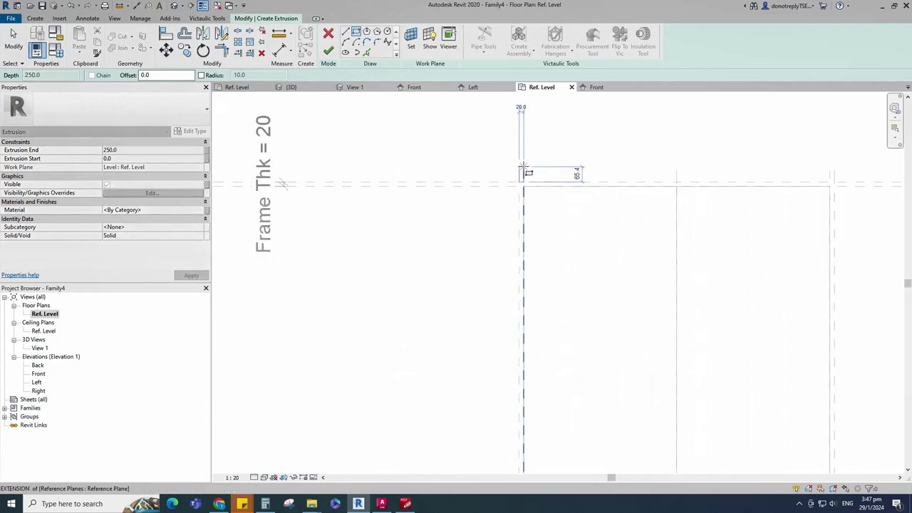
pyautogui.scroll(4, 621, 294)
pyautogui.click(618, 290)
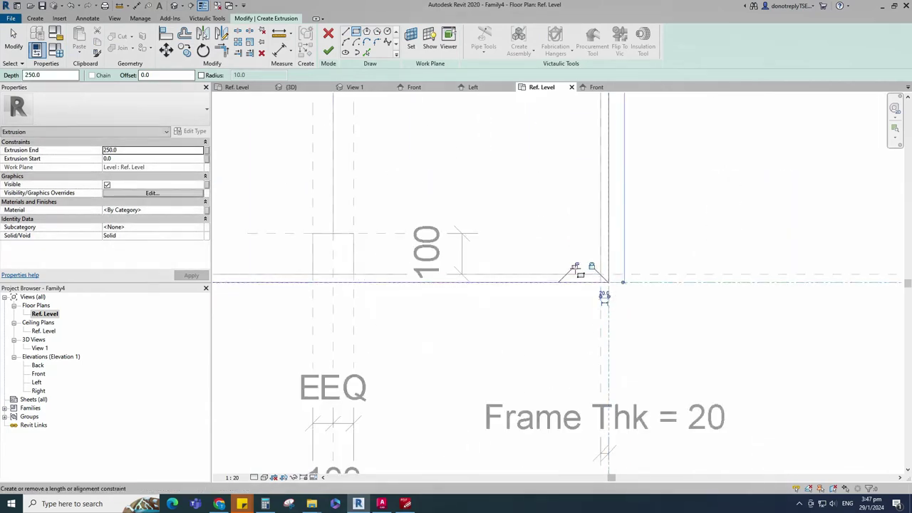
pyautogui.scroll(-1, 603, 303)
pyautogui.scroll(-1, 563, 317)
pyautogui.scroll(-3, 563, 314)
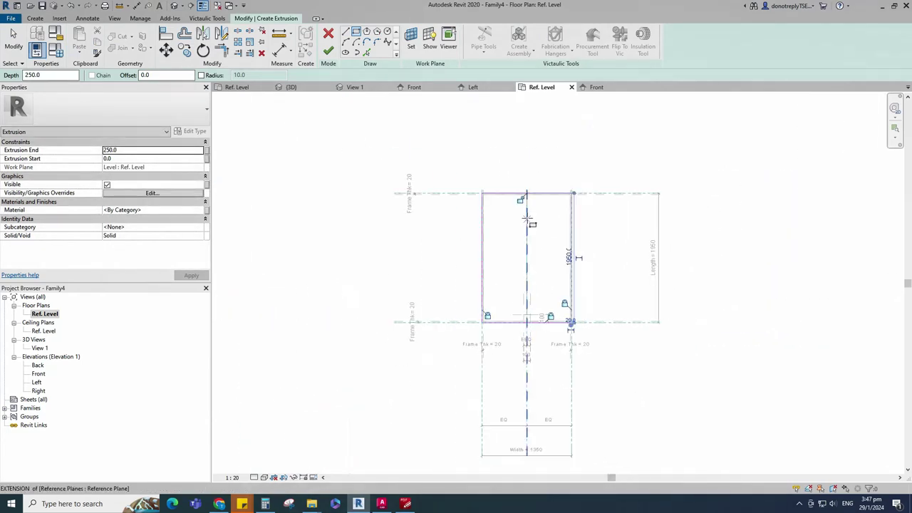
# Add an inner rectangle along the inner frame reference planes, lock its edges, and finish the frame extrusion.
pyautogui.scroll(3, 478, 204)
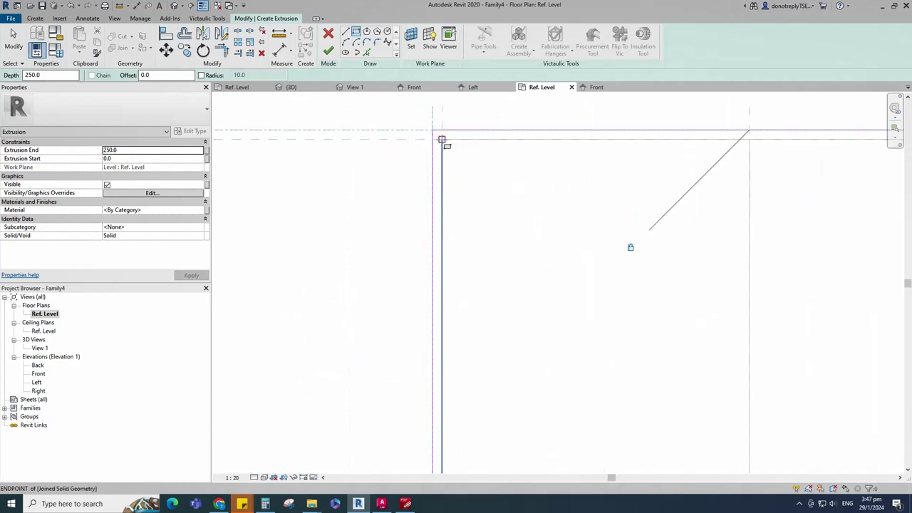
pyautogui.scroll(-3, 499, 246)
pyautogui.scroll(5, 604, 332)
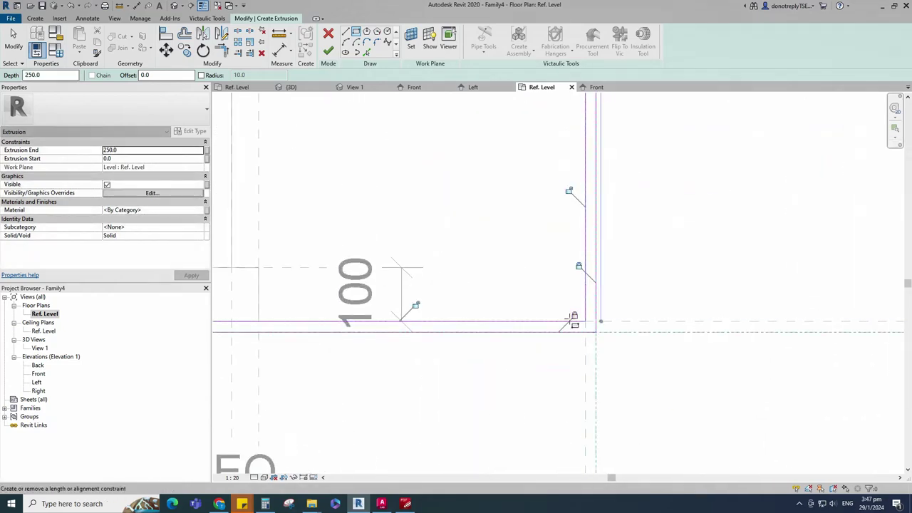
pyautogui.scroll(-5, 570, 191)
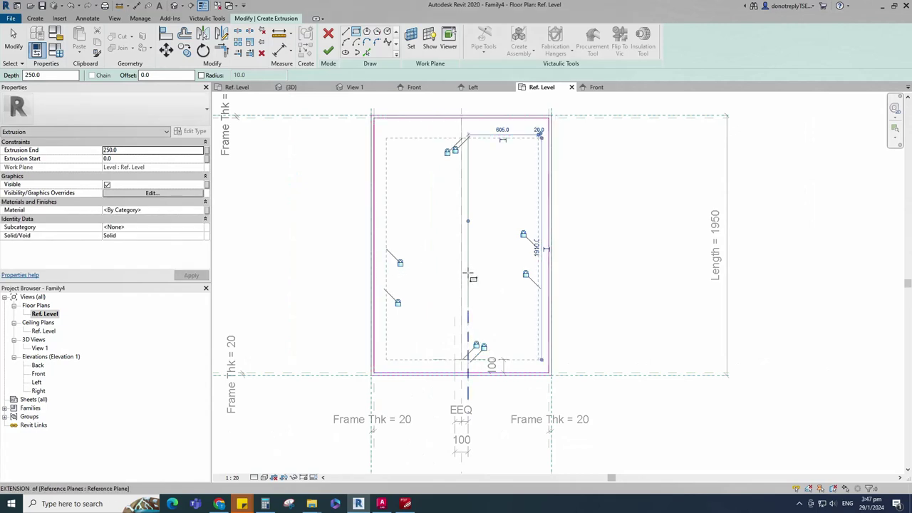
pyautogui.click(327, 51)
pyautogui.scroll(-2, 671, 369)
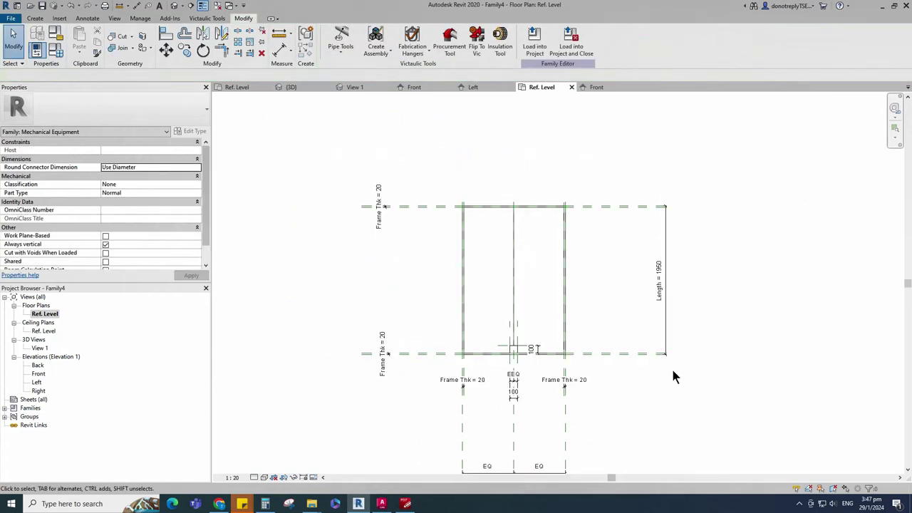
# In the Front elevation, align and lock the frame extrusion's top to the uppermost horizontal reference plane and its bottom to the reference level.
pyautogui.doubleClick(37, 374)
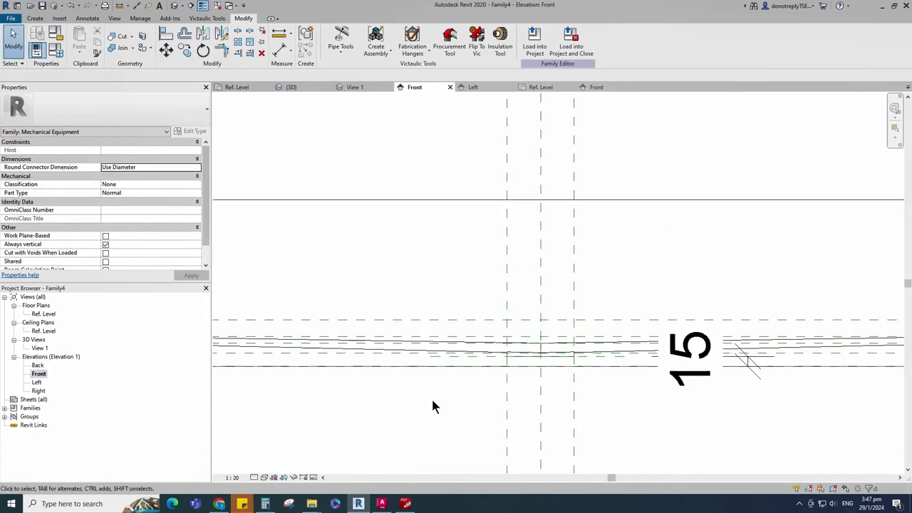
pyautogui.scroll(-2, 433, 406)
pyautogui.press('a')
pyautogui.press('l')
pyautogui.click(338, 349)
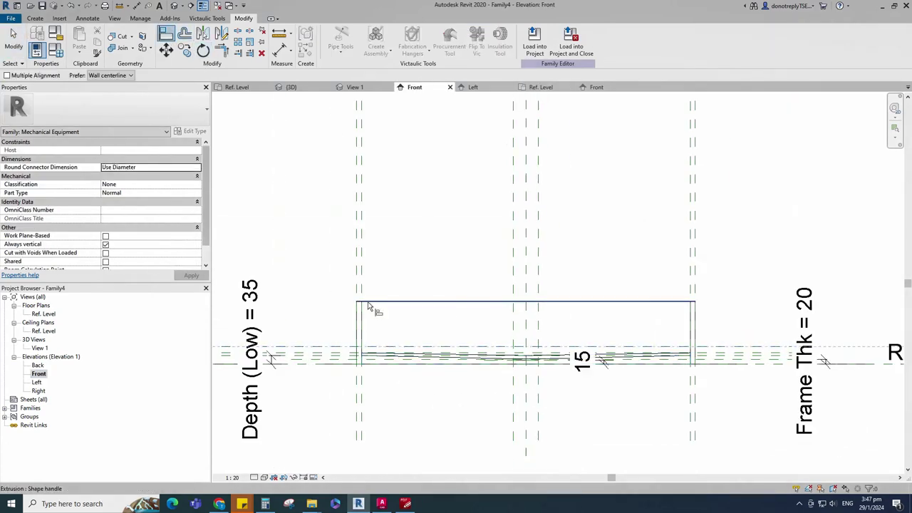
pyautogui.click(366, 305)
pyautogui.scroll(2, 332, 366)
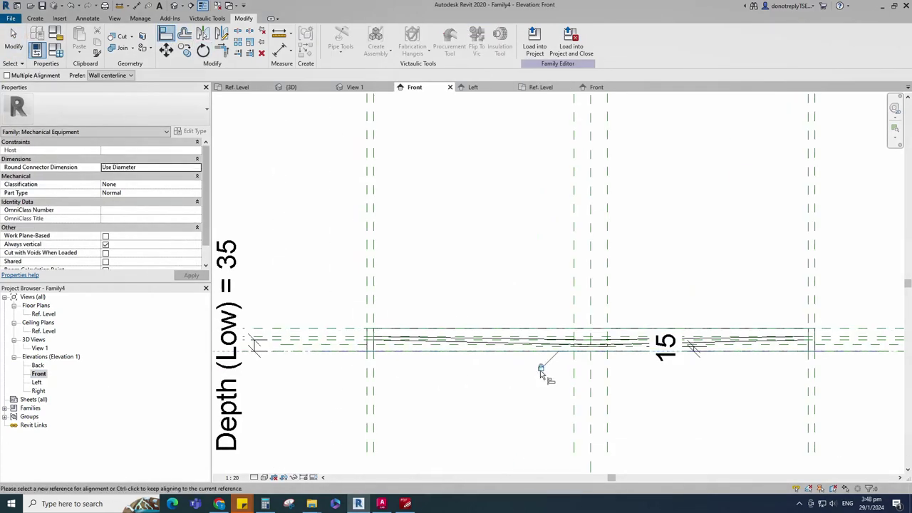
pyautogui.scroll(-2, 455, 399)
pyautogui.press('Escape')
pyautogui.doubleClick(39, 347)
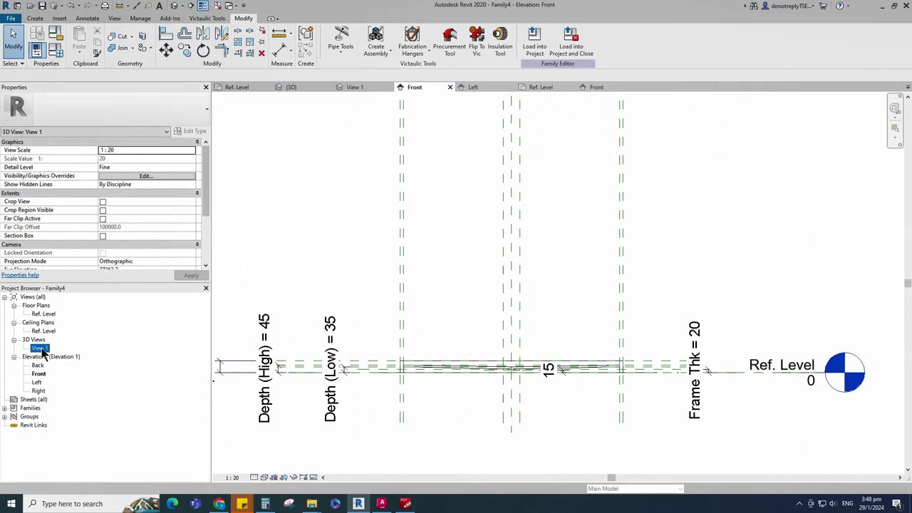
pyautogui.keyDown('shift'); pyautogui.moveTo(687, 390); pyautogui.dragTo(679, 446, button='middle'); pyautogui.keyUp('shift')
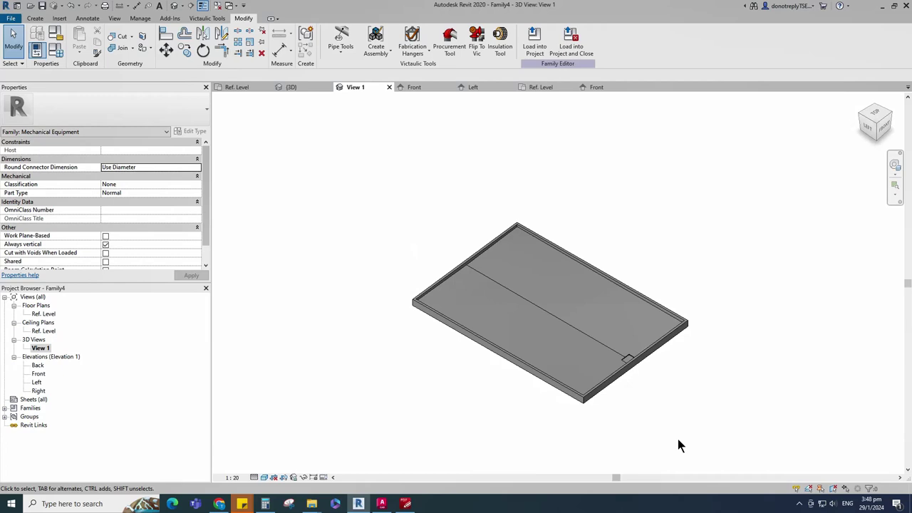
# Add a horizontal reference plane across the tray in plan, offset 160 mm from the inner plane at its lower end.
pyautogui.doubleClick(46, 315)
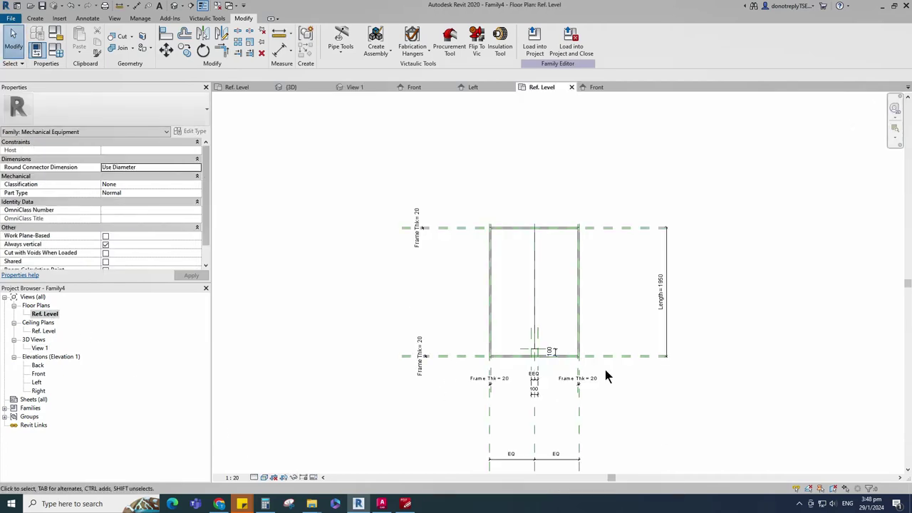
pyautogui.scroll(6, 676, 392)
pyautogui.click(546, 340)
pyautogui.scroll(-1, 636, 373)
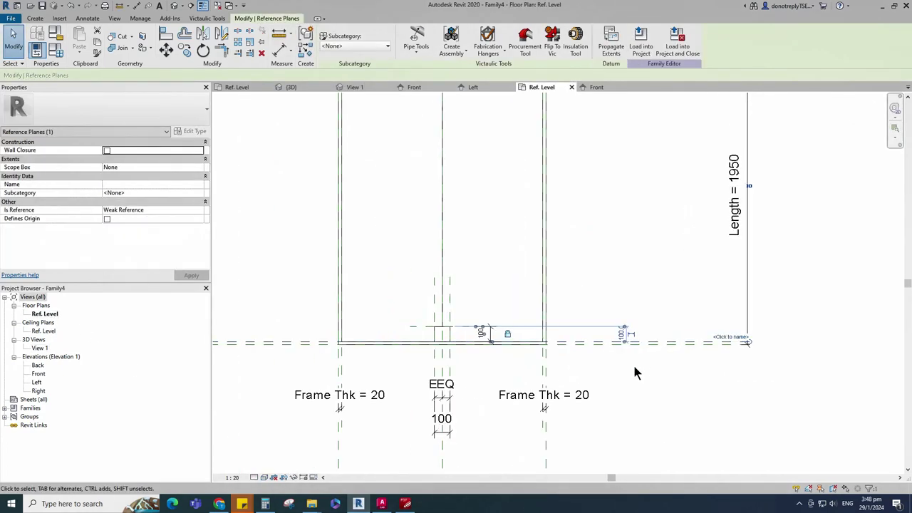
pyautogui.click(307, 52)
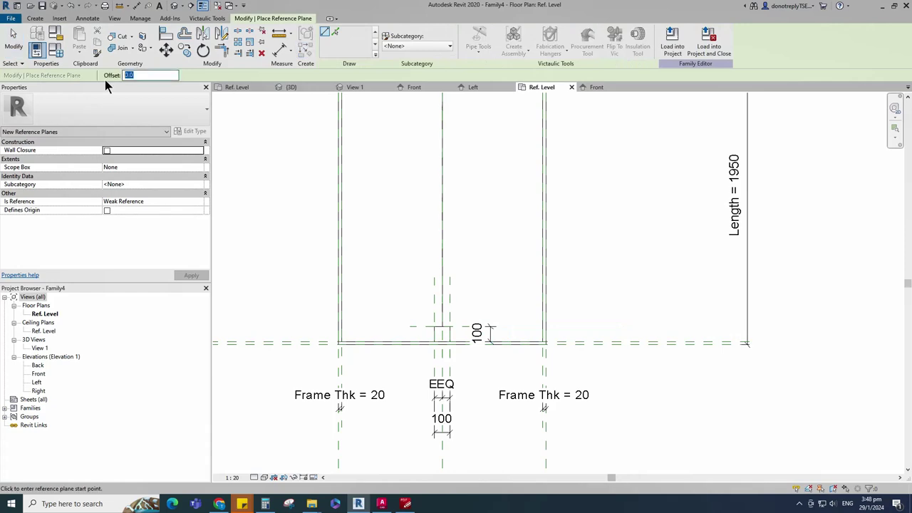
pyautogui.write('160')
pyautogui.scroll(-3, 511, 364)
pyautogui.scroll(2, 321, 366)
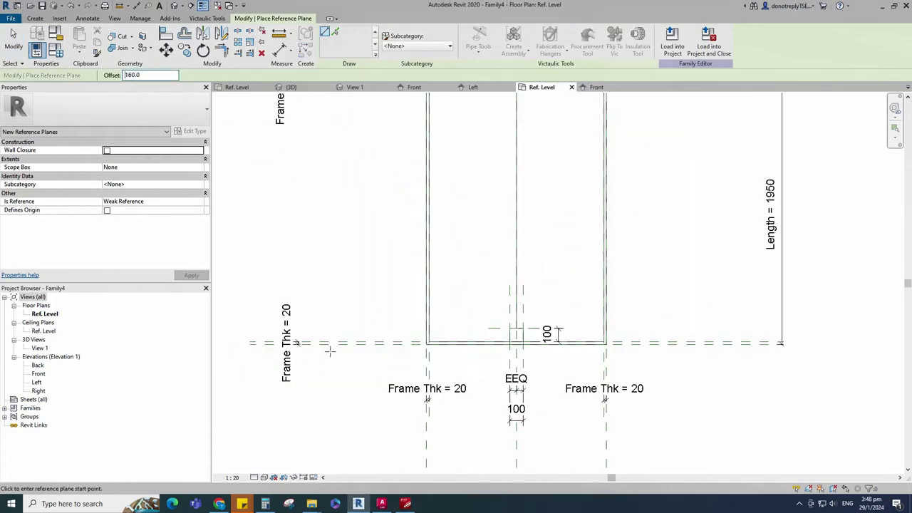
pyautogui.click(317, 342)
pyautogui.click(709, 341)
pyautogui.scroll(-2, 549, 297)
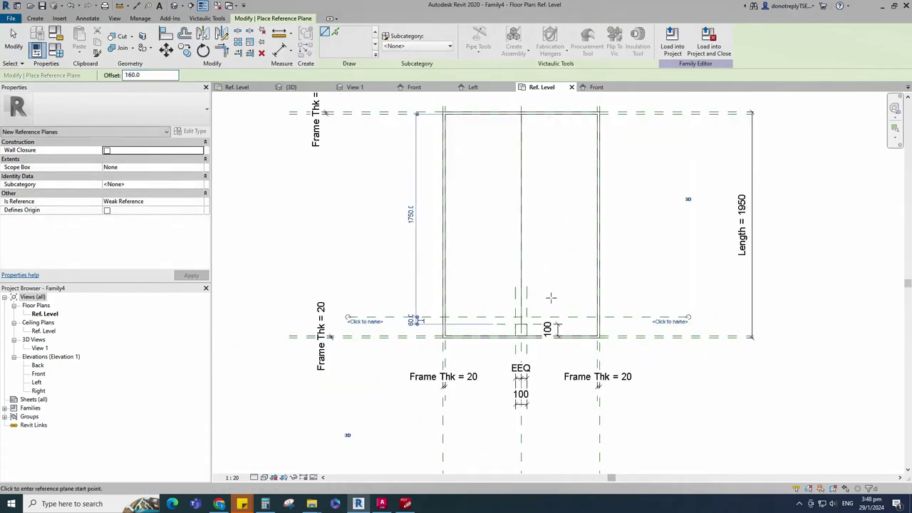
# Dimension the new horizontal reference plane from the inner plane at the tray's lower end, beside the overall length dimension.
pyautogui.click(280, 50)
pyautogui.scroll(2, 660, 305)
pyautogui.click(630, 340)
pyautogui.click(631, 318)
pyautogui.scroll(2, 692, 310)
pyautogui.click(684, 312)
pyautogui.scroll(-3, 672, 373)
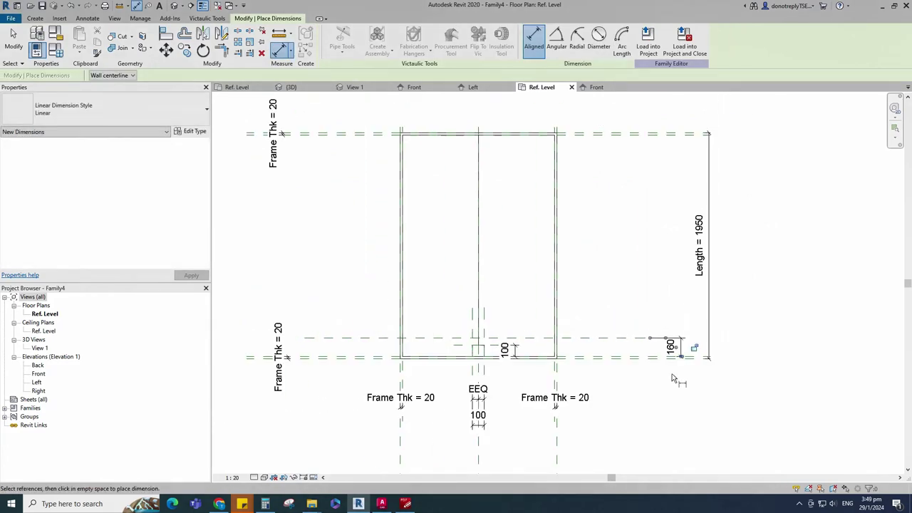
pyautogui.press('Escape')
# Label the 160 mm dimension with a new instance length parameter named Front Base Plate Offset.
pyautogui.scroll(1, 672, 373)
pyautogui.click(683, 346)
pyautogui.scroll(-1, 751, 402)
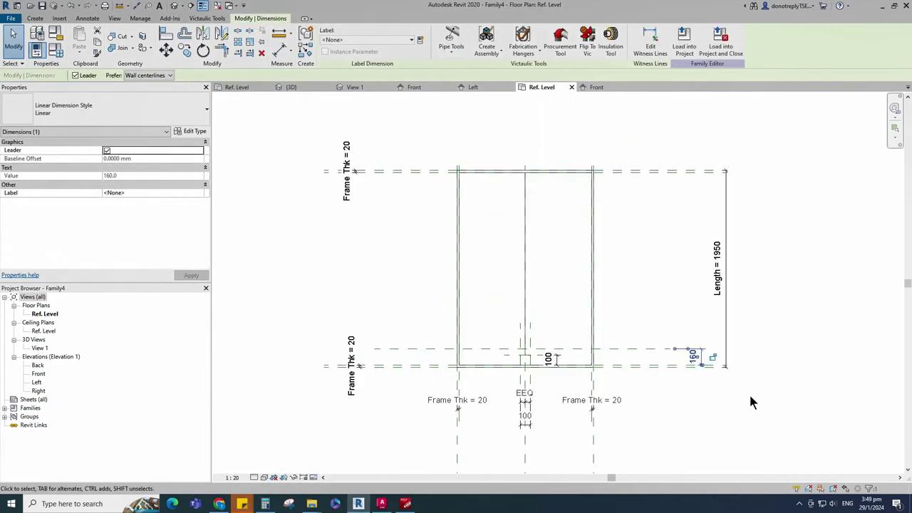
pyautogui.click(420, 39)
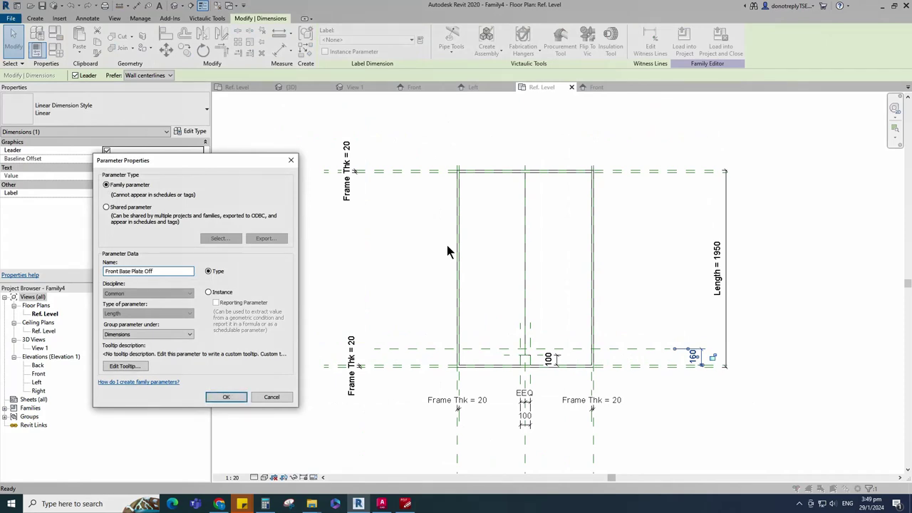
pyautogui.click(209, 292)
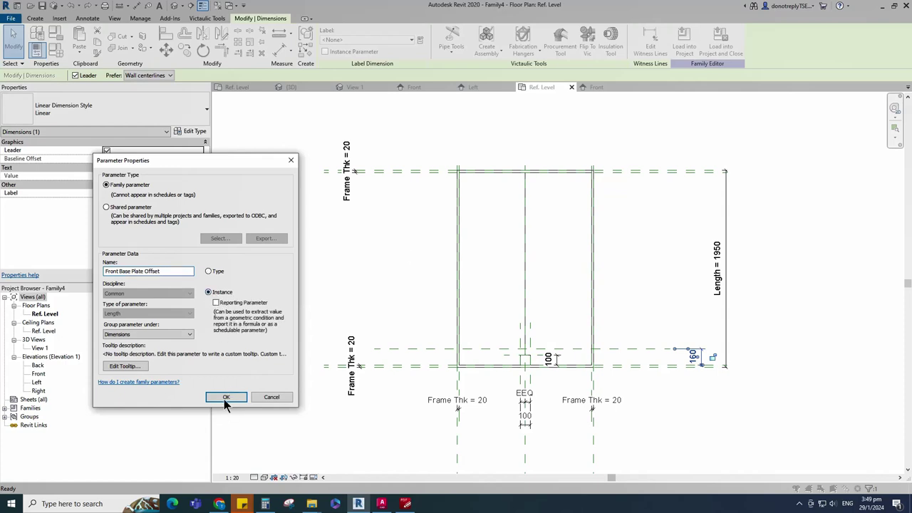
pyautogui.click(225, 397)
pyautogui.click(672, 403)
pyautogui.click(644, 360)
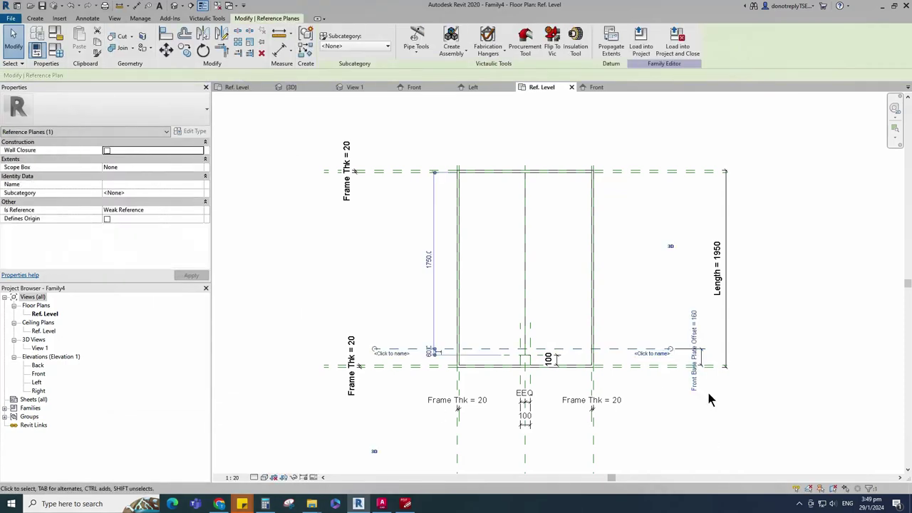
# Add a horizontal reference plane 320 mm above the front base plate offset plane and dimension the gap between them.
pyautogui.click(311, 51)
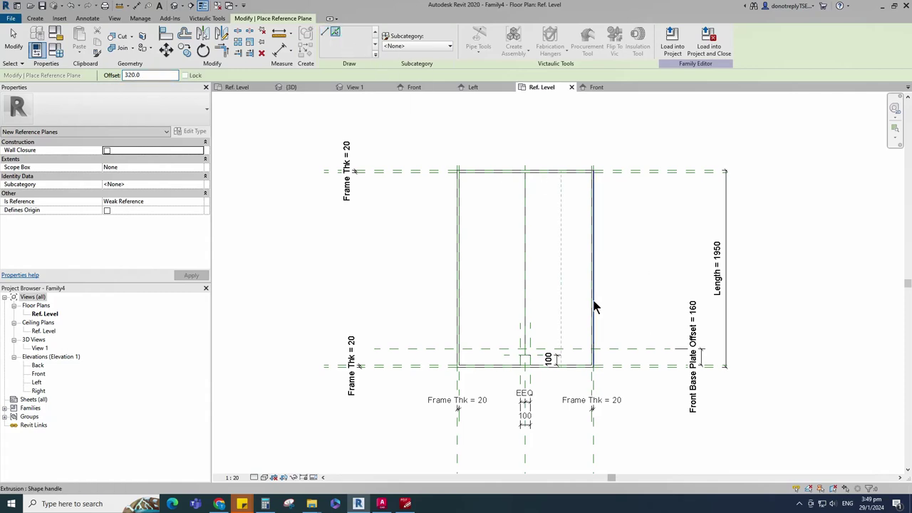
pyautogui.click(280, 50)
pyautogui.click(661, 349)
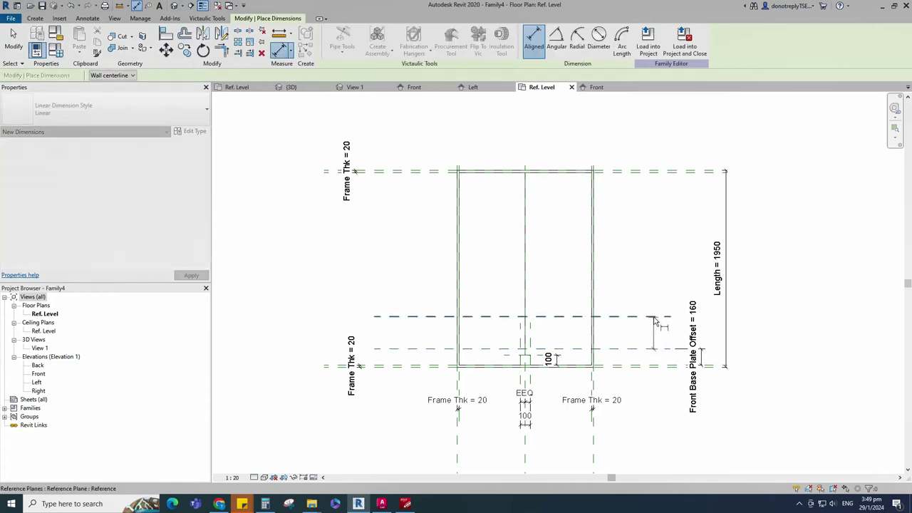
pyautogui.click(655, 316)
pyautogui.click(674, 289)
pyautogui.press('Escape')
pyautogui.press('Escape')
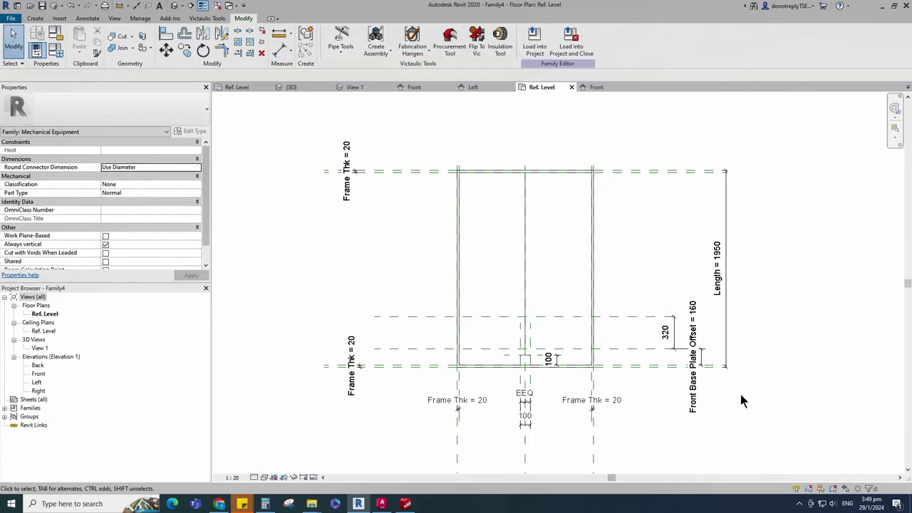
# Label the 320 mm dimension with a new instance length parameter named Front Base Plate L.
pyautogui.click(671, 333)
pyautogui.click(420, 40)
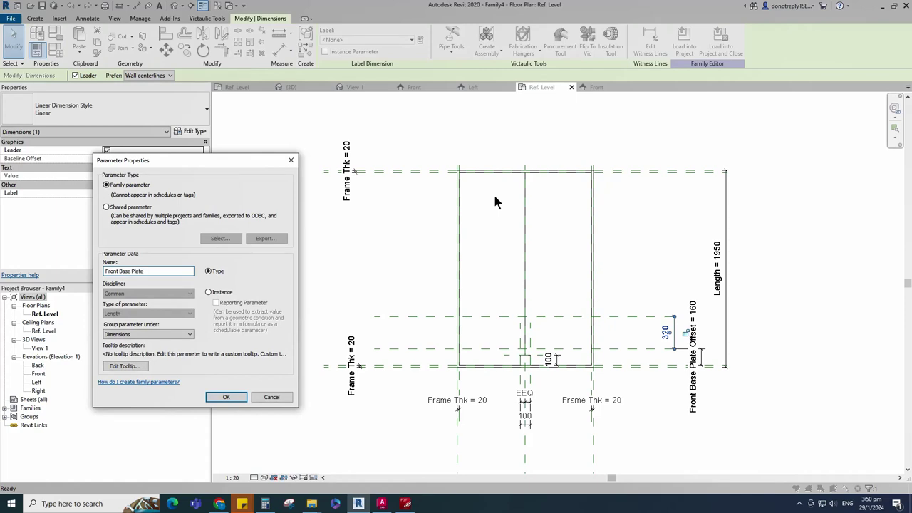
pyautogui.write('Front Base Plate L')
pyautogui.click(226, 397)
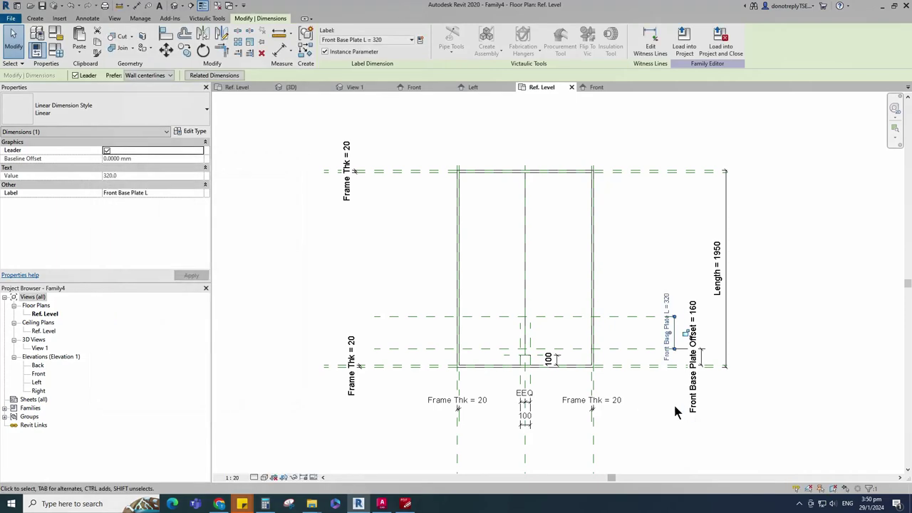
pyautogui.click(649, 420)
# Add a horizontal reference plane 860 mm above the front base plate's upper plane and dimension the gap between them.
pyautogui.scroll(1, 712, 379)
pyautogui.click(599, 308)
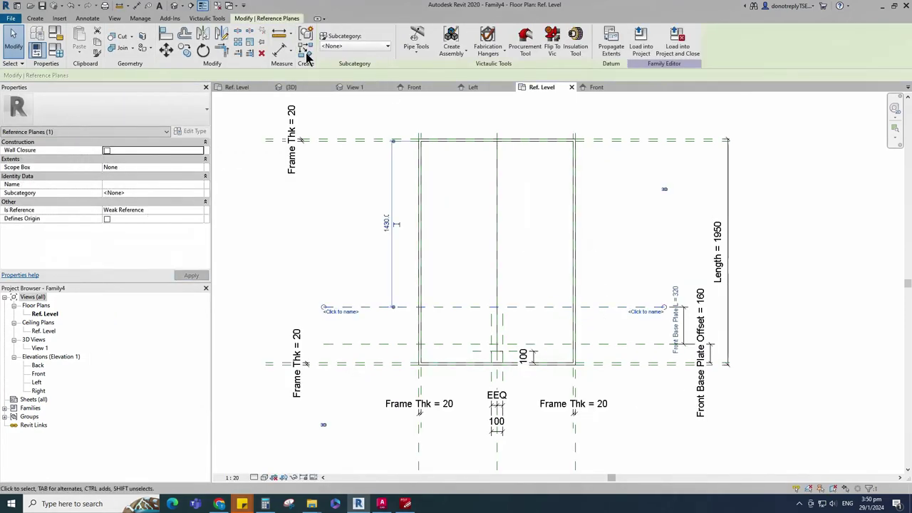
pyautogui.click(306, 42)
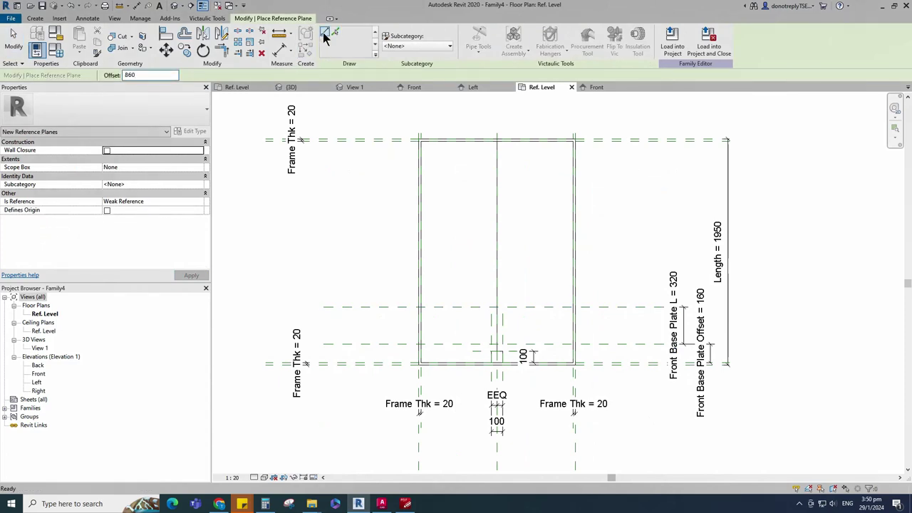
pyautogui.click(279, 50)
pyautogui.click(629, 307)
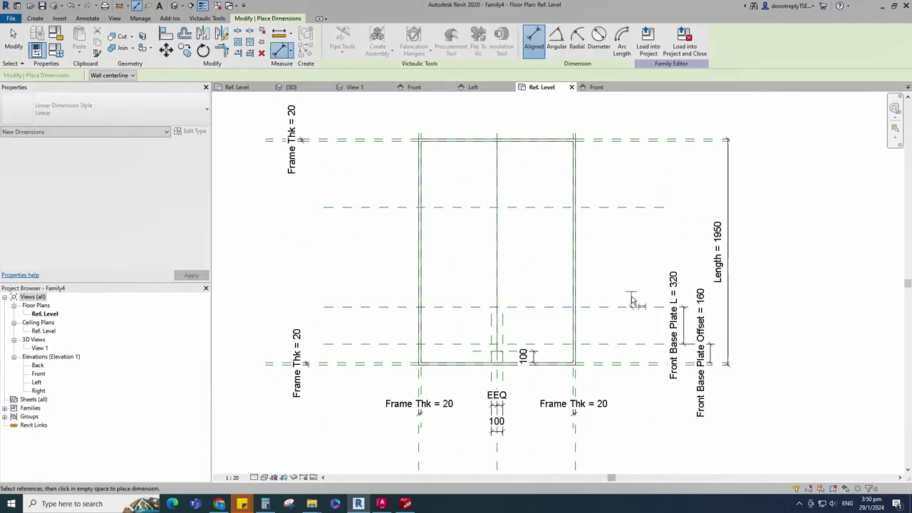
pyautogui.click(640, 207)
pyautogui.click(656, 229)
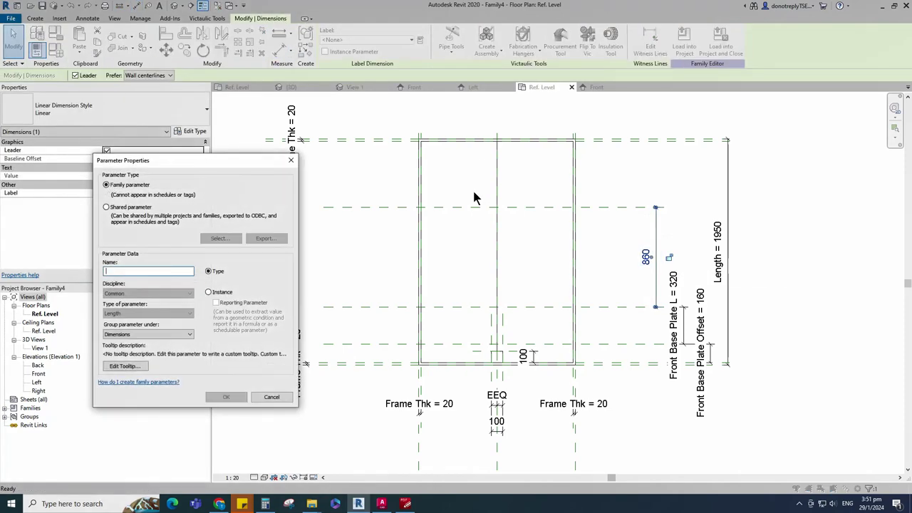
# Label the 860 mm dimension with a new instance length parameter named Distance Between Base Plate L.
pyautogui.write('Distance Between Base Plate L')
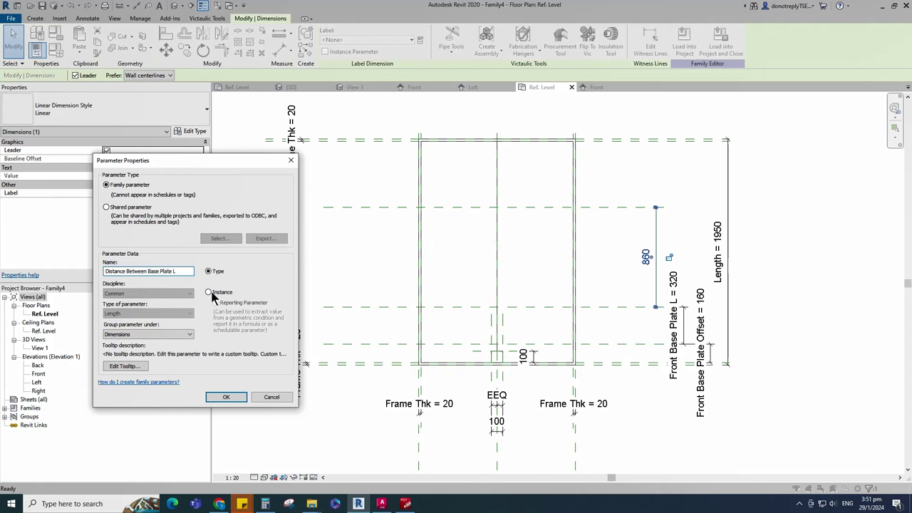
pyautogui.click(226, 396)
pyautogui.click(639, 428)
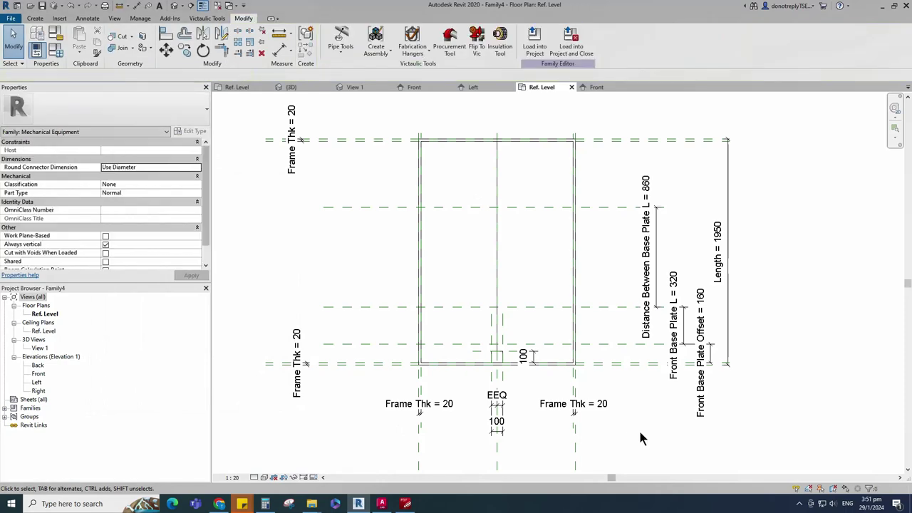
# Add a horizontal reference plane 400 mm above the plane that ends the Distance Between Base Plate L dimension.
pyautogui.click(610, 206)
pyautogui.press('r')
pyautogui.press('p')
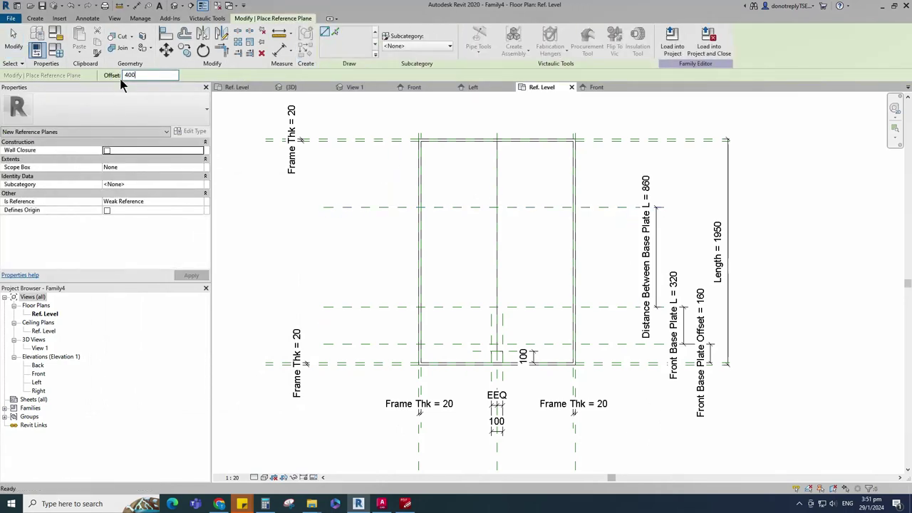
pyautogui.click(463, 206)
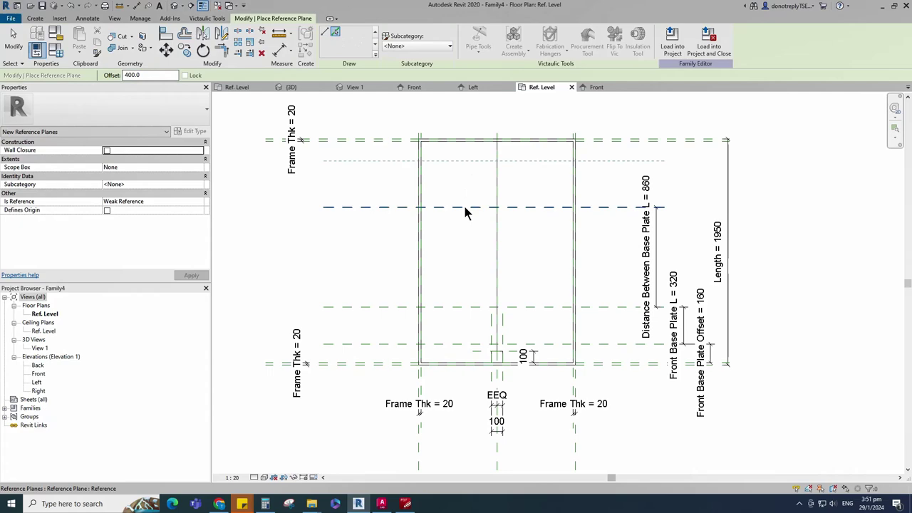
# Dimension the gap between the two back base plate reference planes beside the tray.
pyautogui.click(280, 49)
pyautogui.click(601, 207)
pyautogui.click(614, 161)
pyautogui.scroll(3, 614, 151)
pyautogui.click(615, 192)
pyautogui.scroll(-4, 638, 210)
pyautogui.press('Escape')
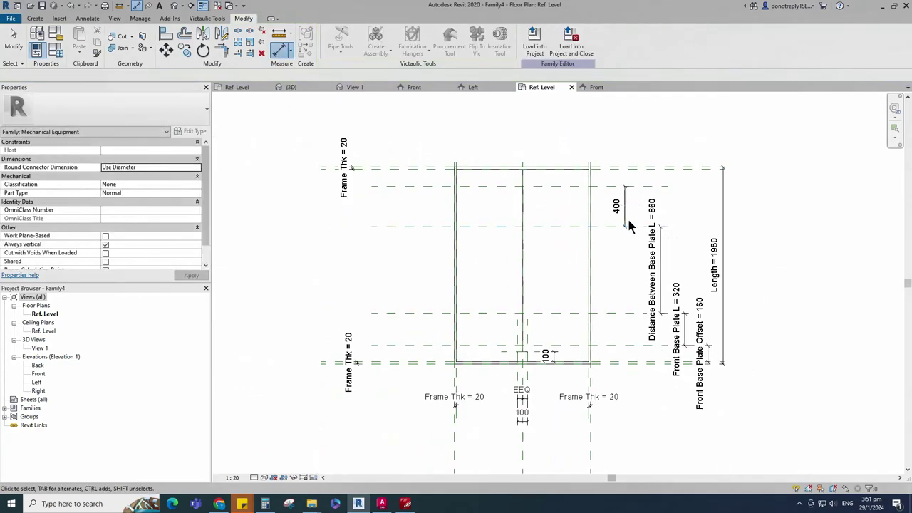
# Label the 400 mm dimension with a new instance length parameter named Back Base Plate L.
pyautogui.click(626, 221)
pyautogui.click(636, 207)
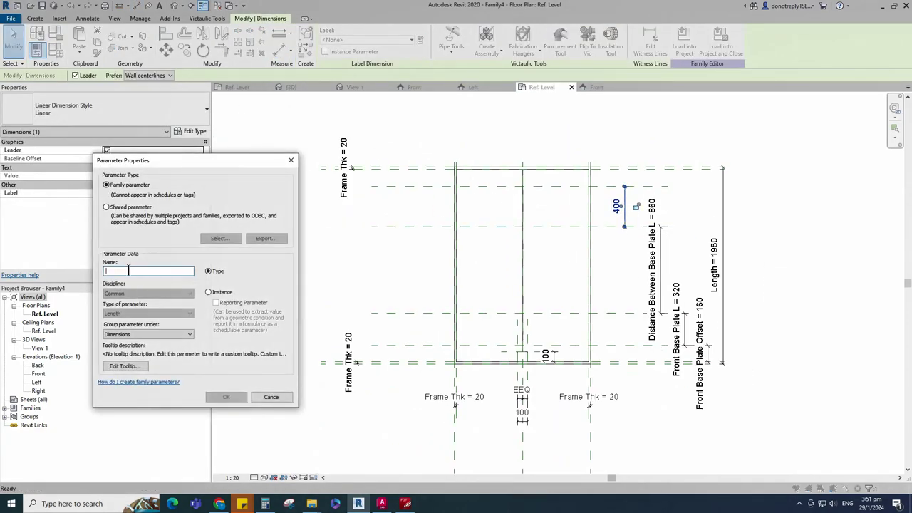
pyautogui.write('Back Base Plate L')
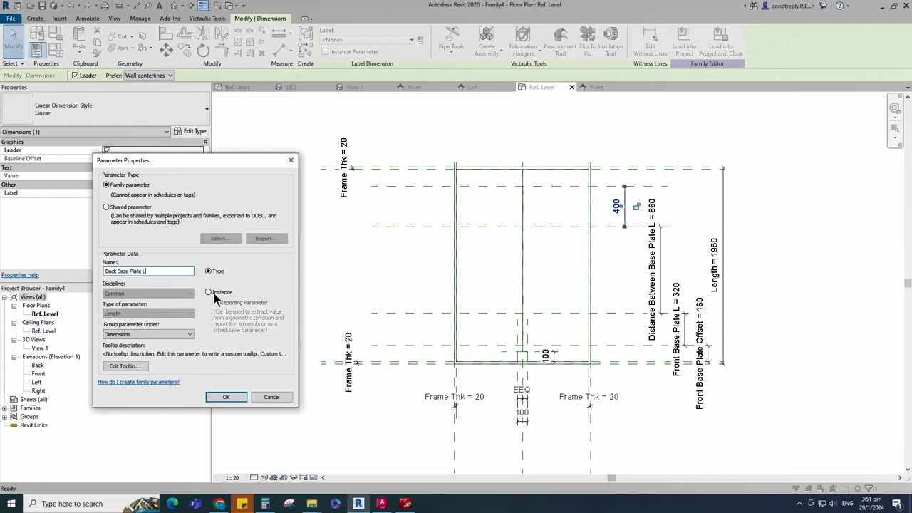
pyautogui.click(211, 293)
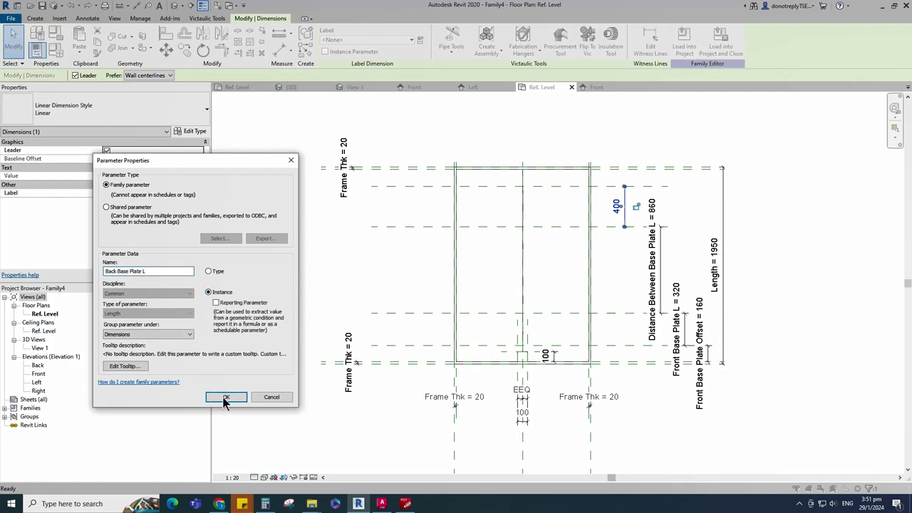
pyautogui.click(223, 397)
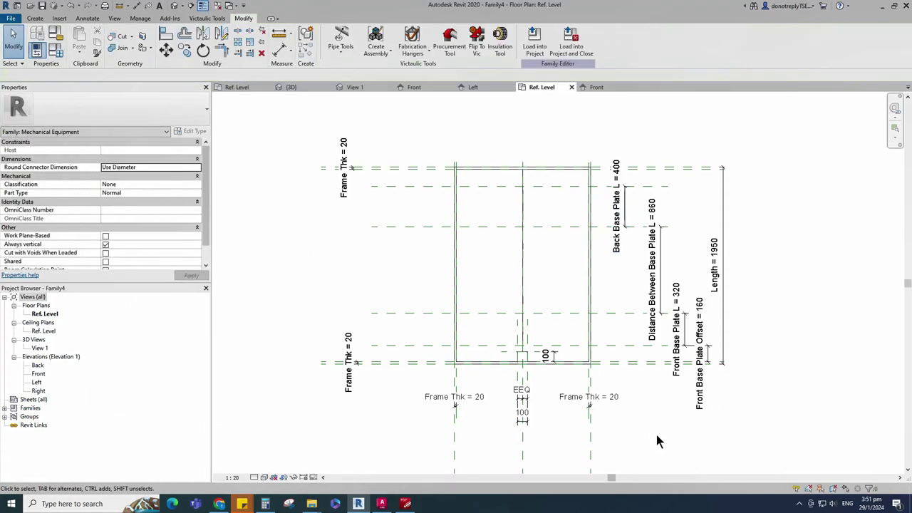
# Display the plan view shaded and draw vertical reference planes offset 270 mm on both sides of the Center (Left/Right) plane.
pyautogui.click(254, 477)
pyautogui.click(289, 440)
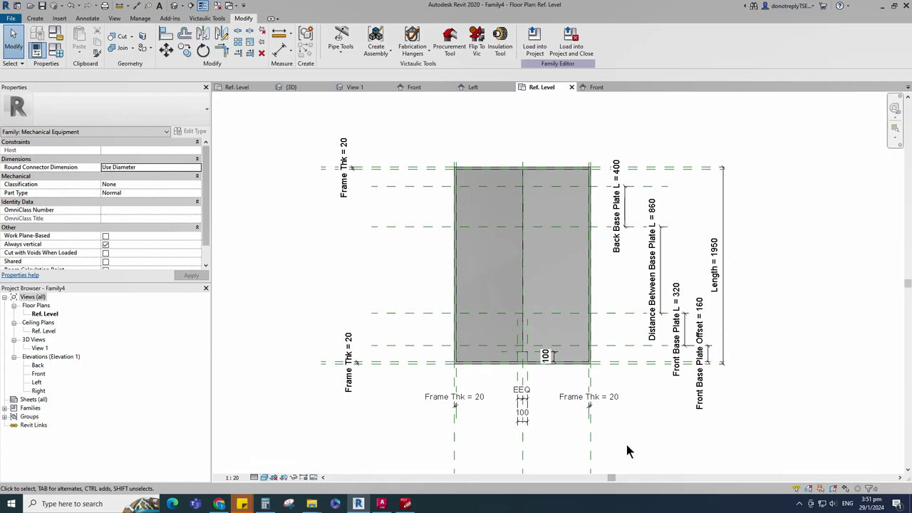
pyautogui.click(523, 452)
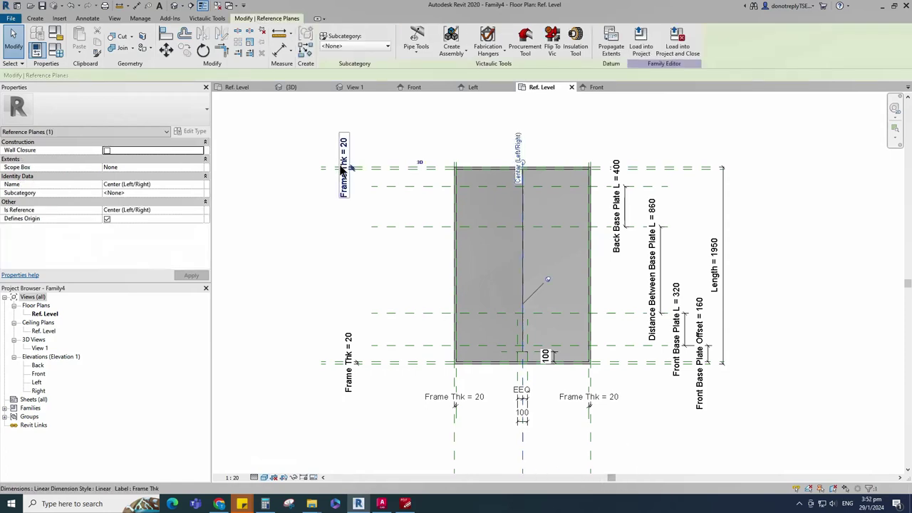
pyautogui.press('r')
pyautogui.press('p')
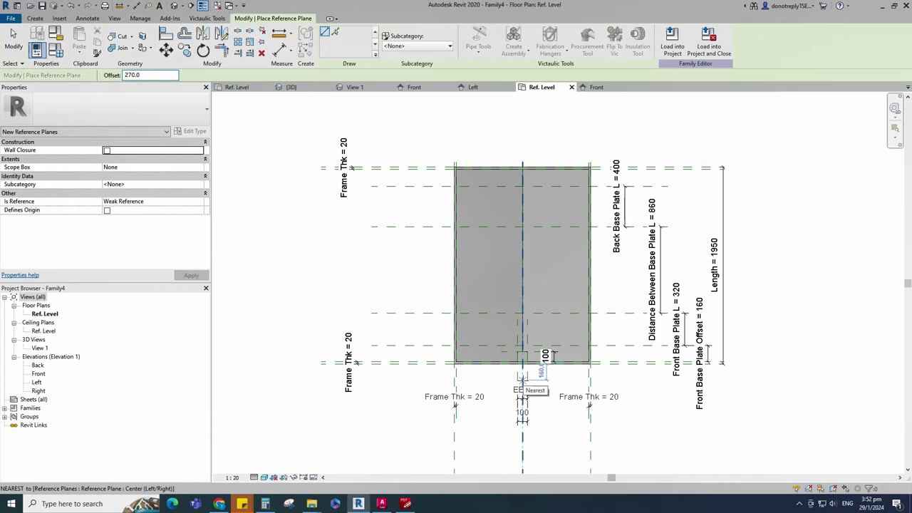
pyautogui.click(522, 377)
pyautogui.scroll(-3, 522, 377)
pyautogui.scroll(2, 522, 198)
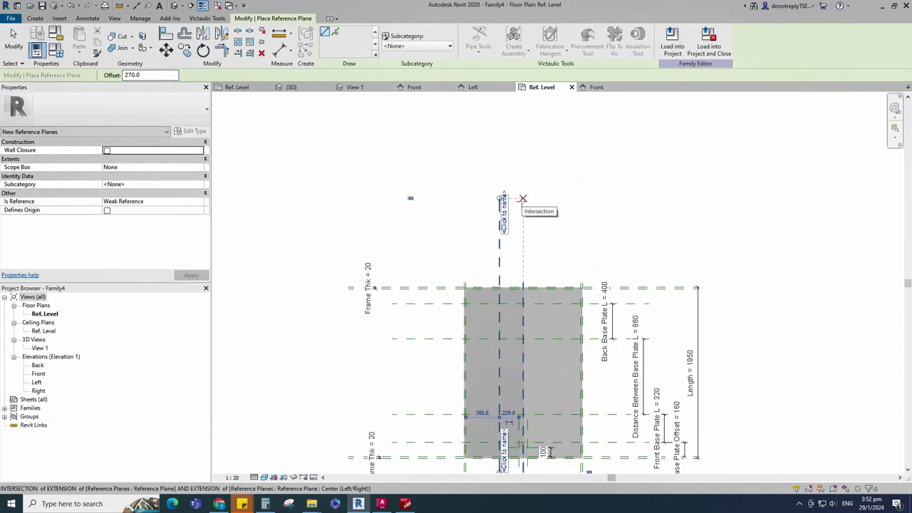
pyautogui.click(522, 198)
pyautogui.scroll(-2, 522, 199)
pyautogui.scroll(3, 522, 413)
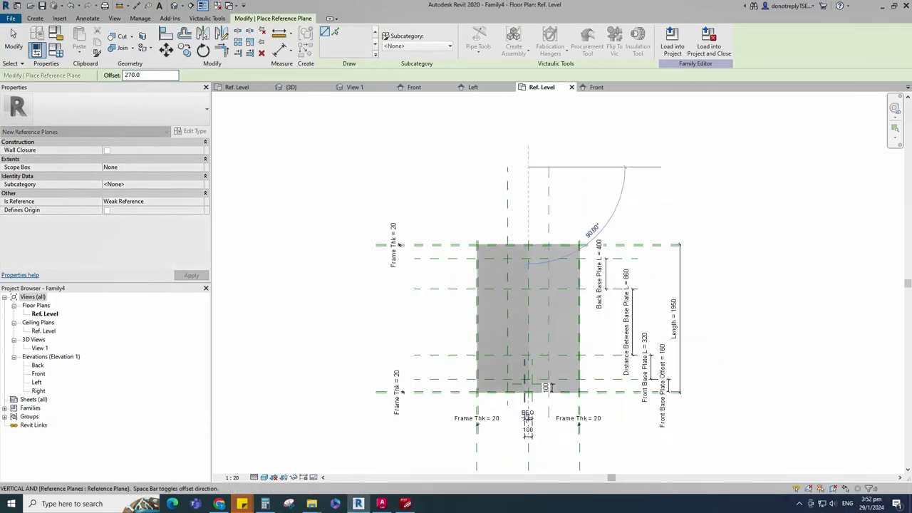
pyautogui.click(528, 401)
pyautogui.scroll(-4, 528, 399)
# Dimension the two new vertical planes through the center plane above the tray and make the segments equal.
pyautogui.click(279, 51)
pyautogui.scroll(2, 517, 258)
pyautogui.click(513, 260)
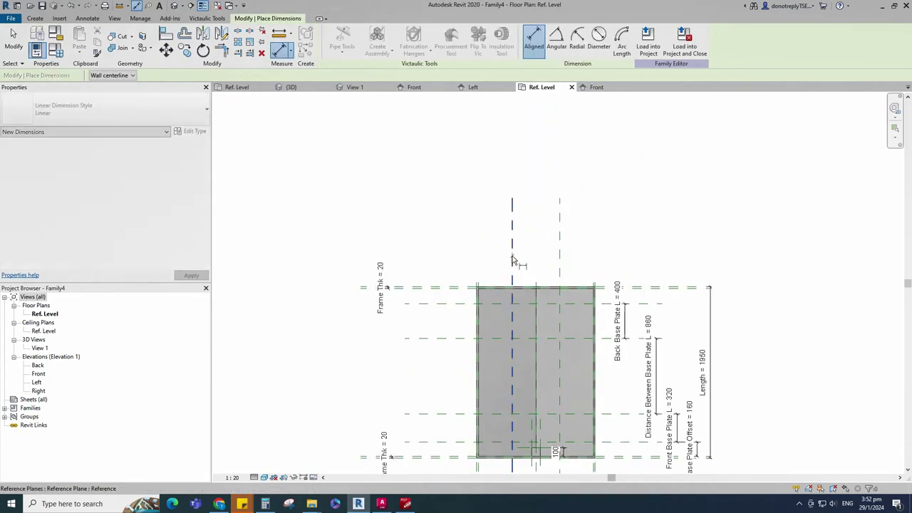
pyautogui.click(537, 269)
pyautogui.click(560, 265)
pyautogui.click(584, 241)
pyautogui.click(536, 220)
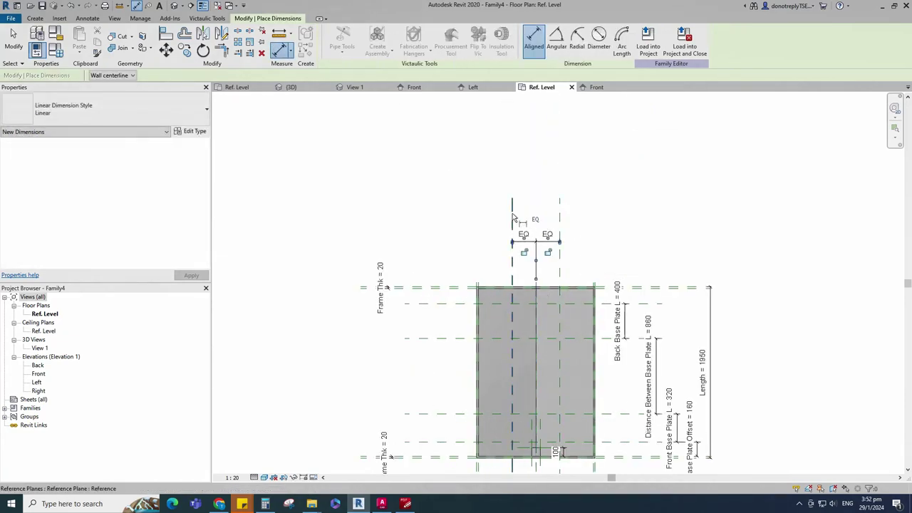
# Add an overall dimension between the two new vertical planes above the equality dimension.
pyautogui.click(513, 214)
pyautogui.click(560, 213)
pyautogui.scroll(-2, 559, 212)
pyautogui.click(587, 198)
pyautogui.press('Escape')
pyautogui.press('Escape')
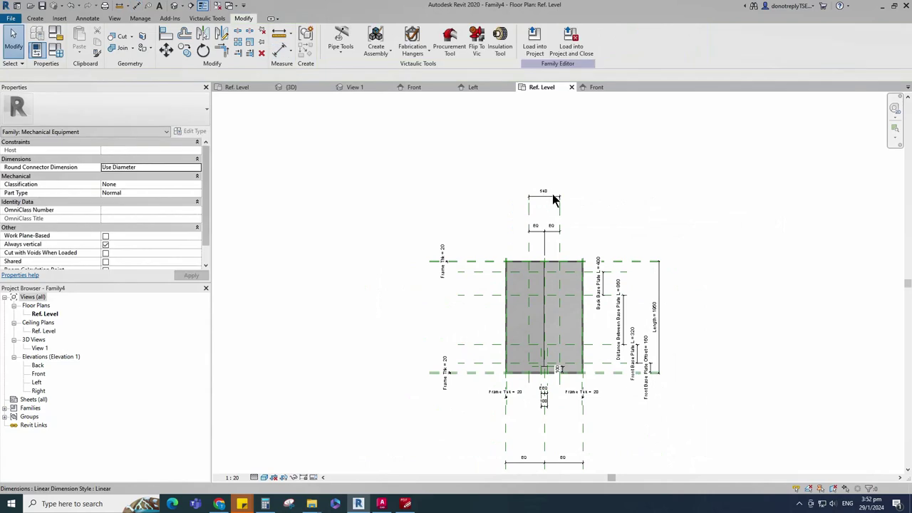
# Label the overall dimension between the vertical planes with a new instance length parameter named Distance Between Base Plate W.
pyautogui.click(543, 197)
pyautogui.click(544, 203)
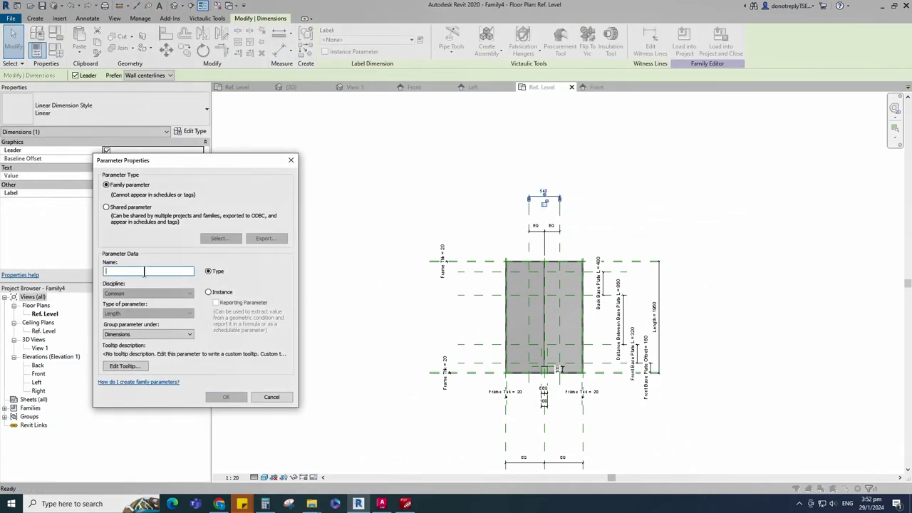
pyautogui.write('Distance Between Base Plate W')
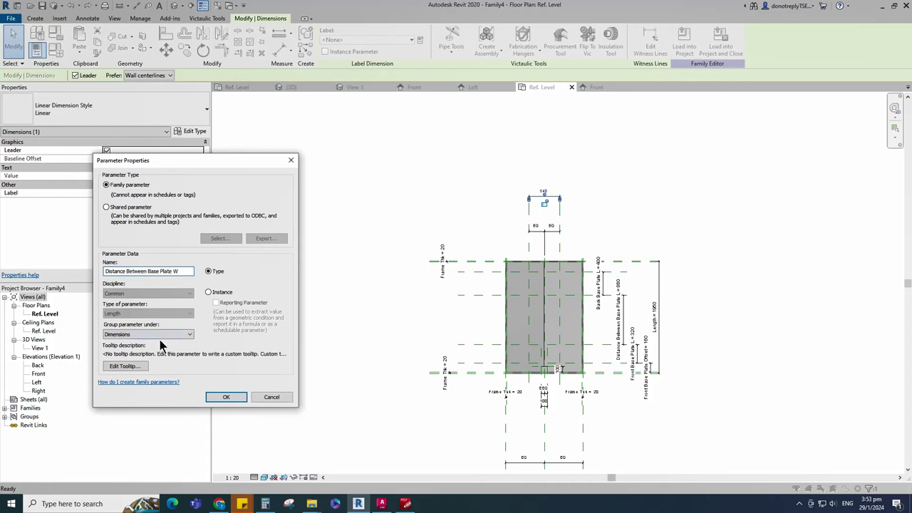
pyautogui.click(208, 292)
pyautogui.click(225, 397)
pyautogui.click(344, 329)
# Add vertical reference planes offset 212 mm outward from each of the two inner base plate planes.
pyautogui.scroll(1, 662, 426)
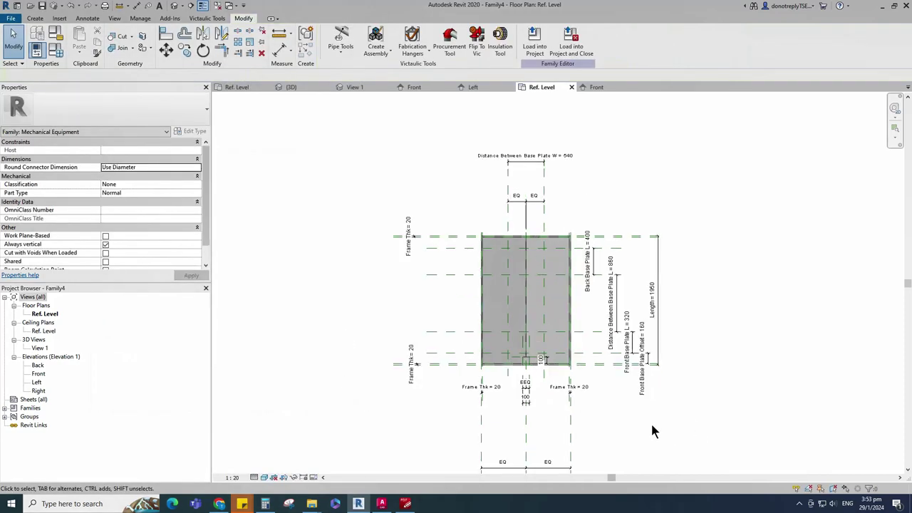
pyautogui.click(542, 216)
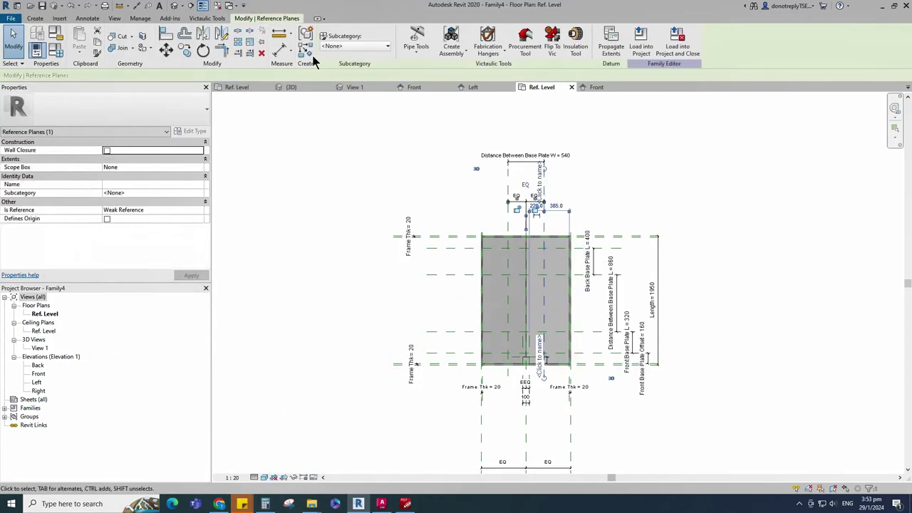
pyautogui.click(307, 50)
pyautogui.write('21')
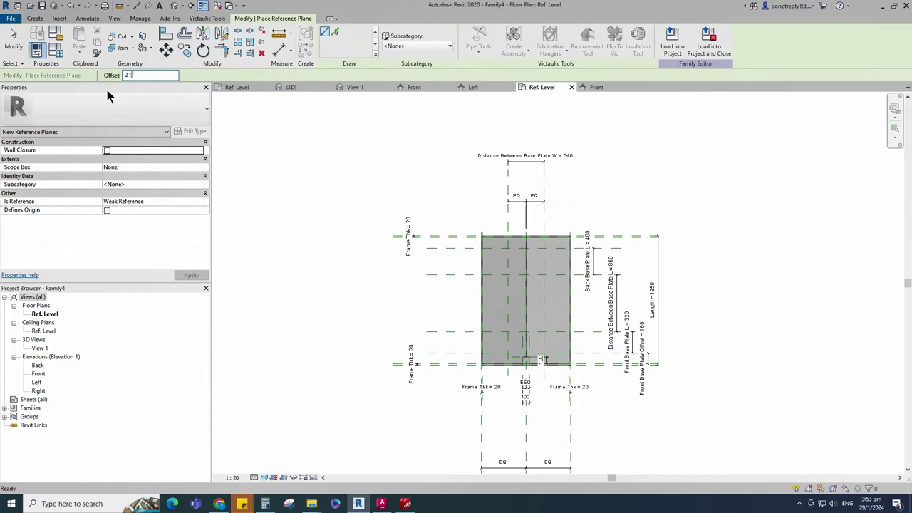
pyautogui.write('2')
pyautogui.click(335, 32)
pyautogui.scroll(1, 485, 213)
pyautogui.click(514, 216)
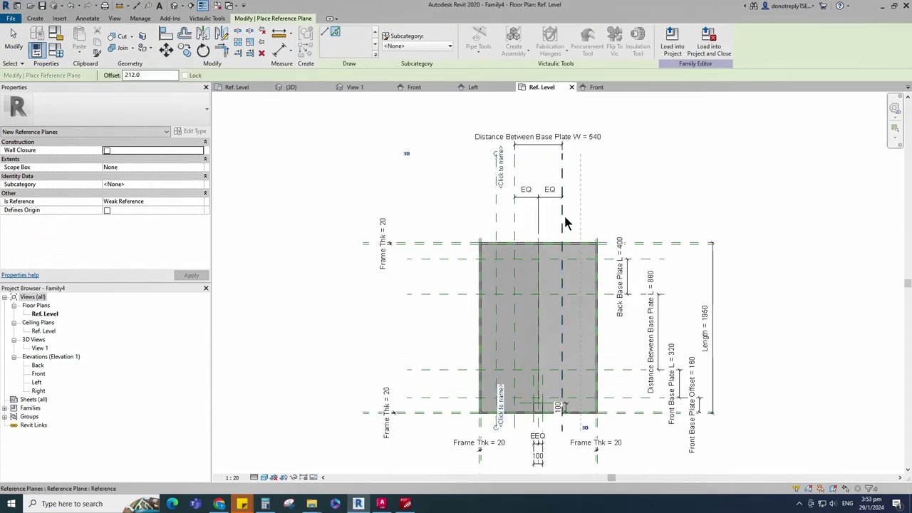
pyautogui.click(565, 218)
# Dimension the base plate width on both sides, from each inner vertical plane to its outer plane.
pyautogui.click(279, 51)
pyautogui.scroll(2, 526, 185)
pyautogui.click(505, 172)
pyautogui.click(473, 162)
pyautogui.click(488, 158)
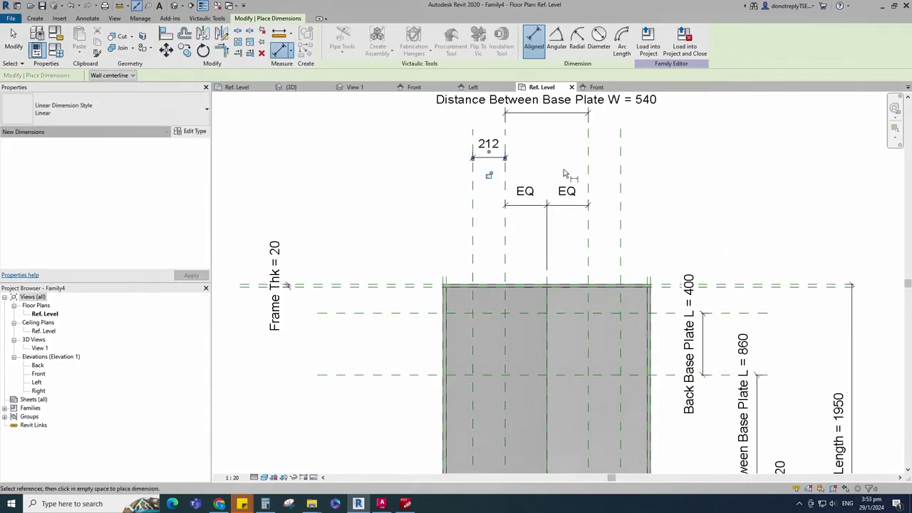
pyautogui.click(588, 171)
pyautogui.click(620, 171)
pyautogui.click(606, 157)
pyautogui.scroll(-3, 665, 158)
pyautogui.press('Escape')
pyautogui.press('Escape')
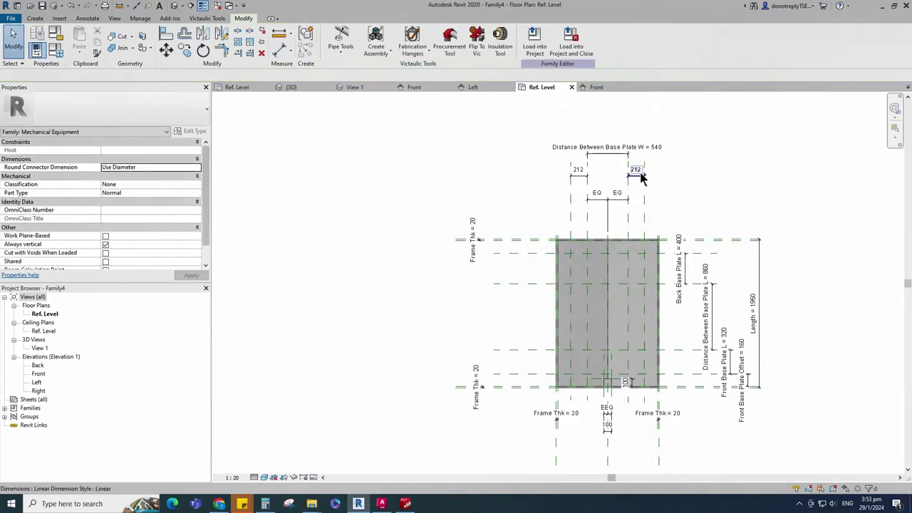
# Label both 212 mm base plate width dimensions with a new instance length parameter named Base Plate Width.
pyautogui.click(641, 175)
pyautogui.keyDown('ctrl'); pyautogui.click(578, 173); pyautogui.keyUp('ctrl')
pyautogui.click(419, 40)
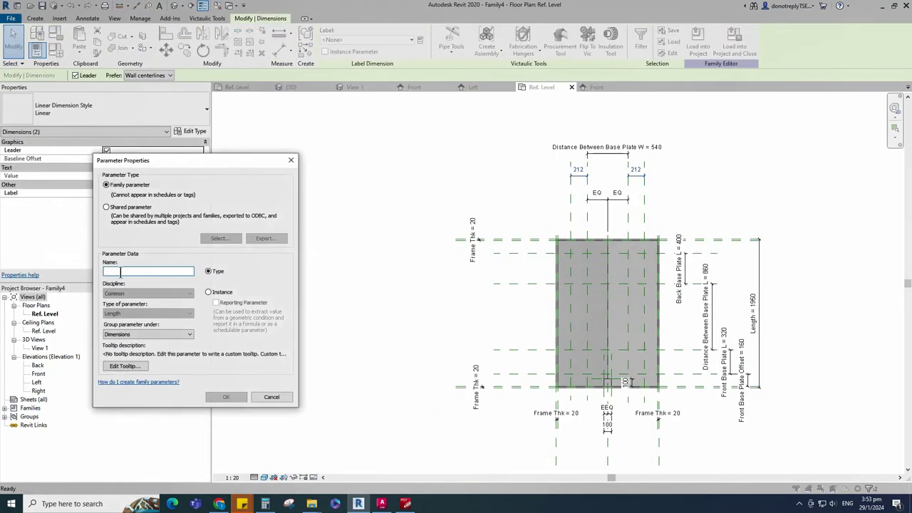
pyautogui.write('Base Plate Width')
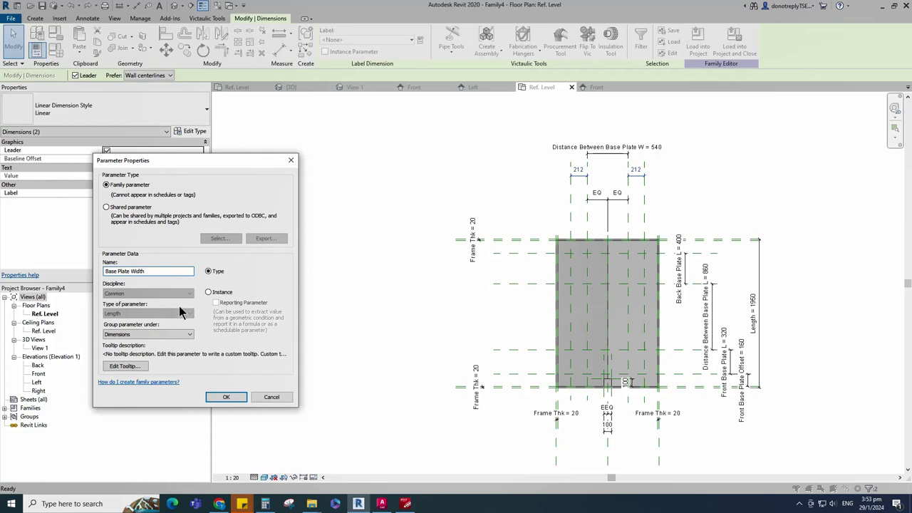
pyautogui.click(208, 292)
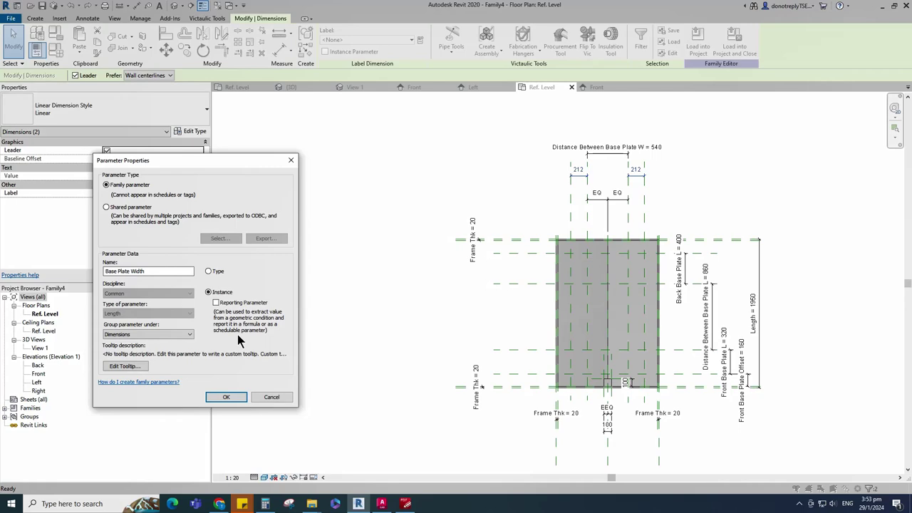
pyautogui.click(235, 396)
pyautogui.click(379, 391)
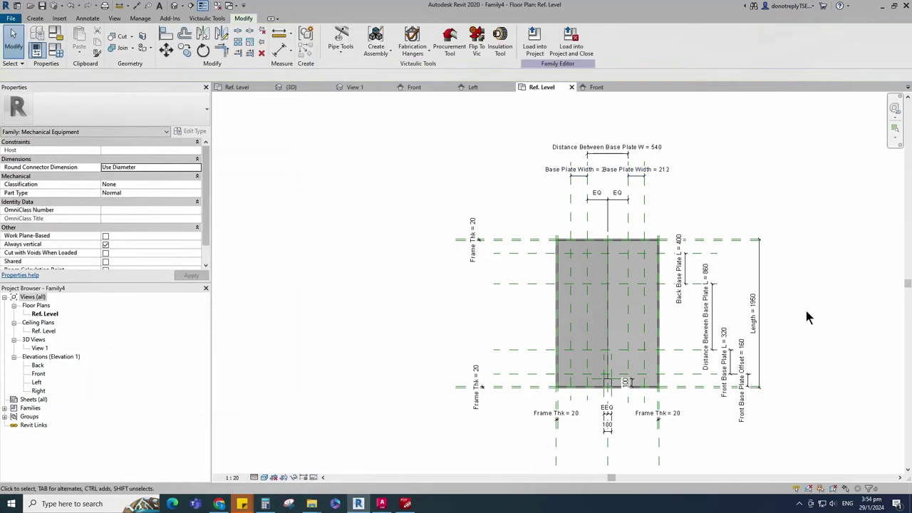
# Start an extrusion and sketch the back-left base plate rectangle on its reference plane intersections, locking its edges to the planes.
pyautogui.scroll(1, 806, 311)
pyautogui.click(35, 19)
pyautogui.click(81, 39)
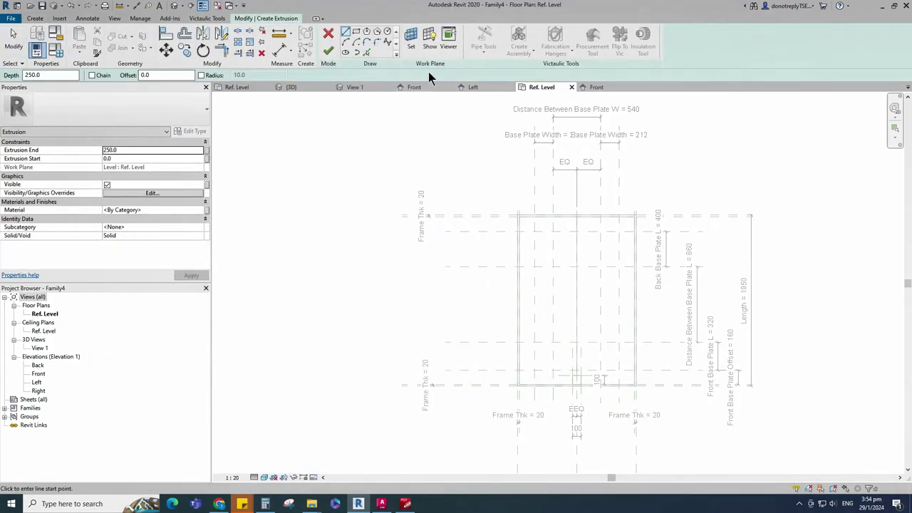
pyautogui.click(359, 33)
pyautogui.scroll(3, 585, 268)
pyautogui.click(485, 191)
pyautogui.click(521, 262)
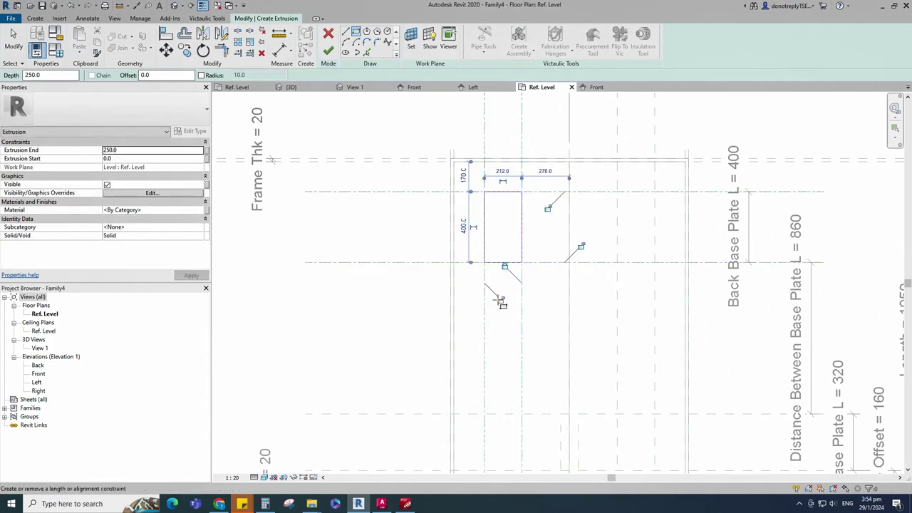
pyautogui.click(502, 299)
pyautogui.click(581, 246)
pyautogui.click(548, 209)
# Sketch the back-right base plate rectangle between the inner and outer vertical planes and the two back base plate planes.
pyautogui.scroll(-3, 453, 251)
pyautogui.scroll(2, 604, 222)
pyautogui.click(517, 214)
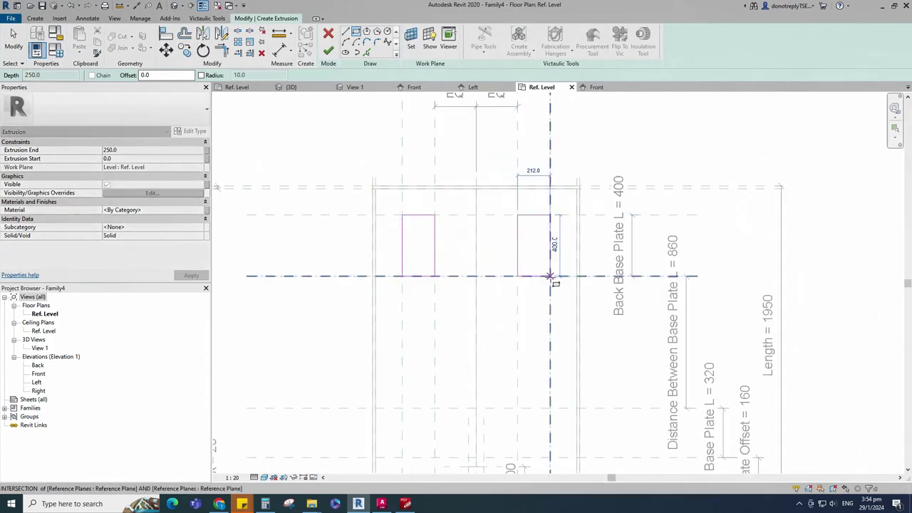
pyautogui.scroll(-2, 549, 276)
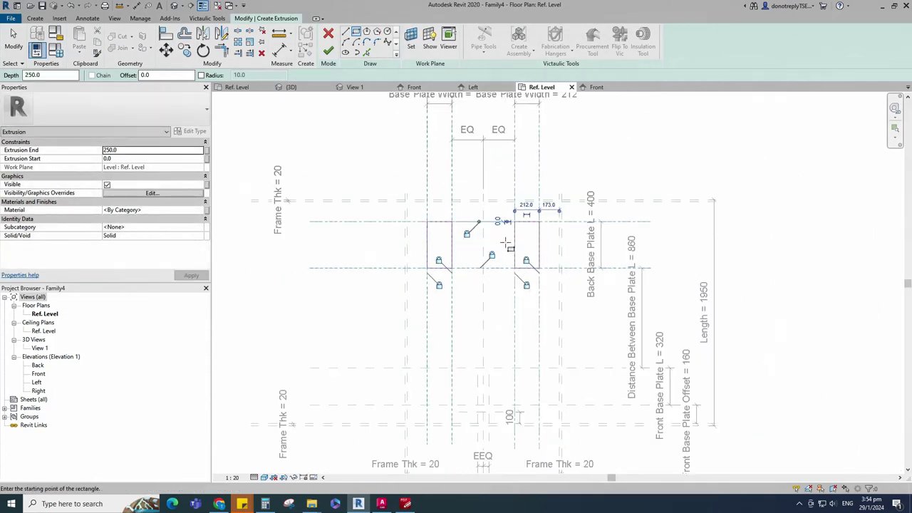
# Sketch the front-left base plate rectangle on its reference plane intersections and lock its edges to the planes.
pyautogui.moveTo(505, 242); pyautogui.dragTo(539, 162, button='middle')
pyautogui.click(461, 287)
pyautogui.click(485, 324)
pyautogui.click(496, 303)
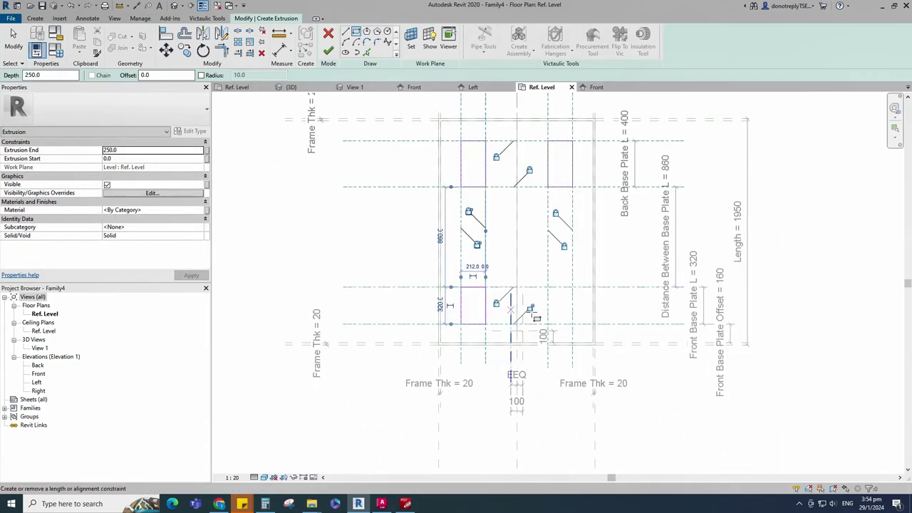
pyautogui.click(478, 244)
# Sketch the front-right base plate rectangle on its reference plane intersections and finish the four-plate extrusion.
pyautogui.scroll(1, 548, 295)
pyautogui.click(548, 286)
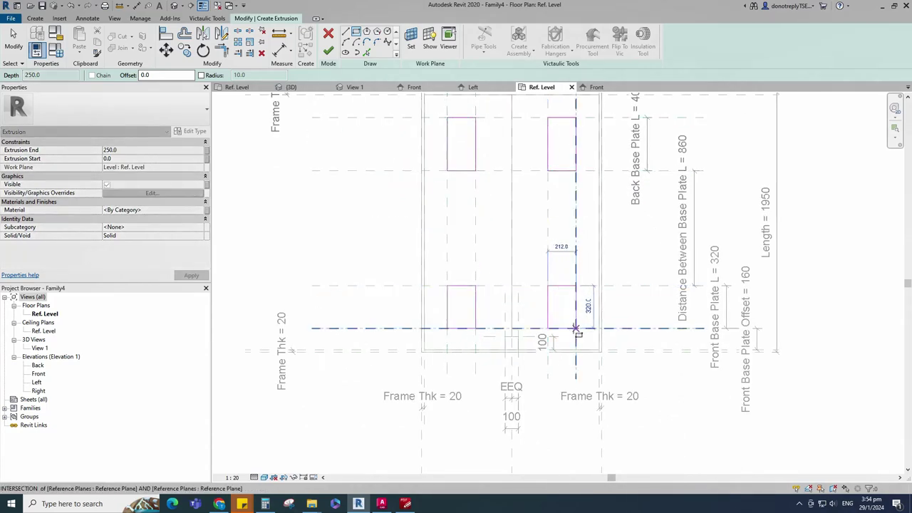
pyautogui.click(575, 328)
pyautogui.scroll(-2, 552, 329)
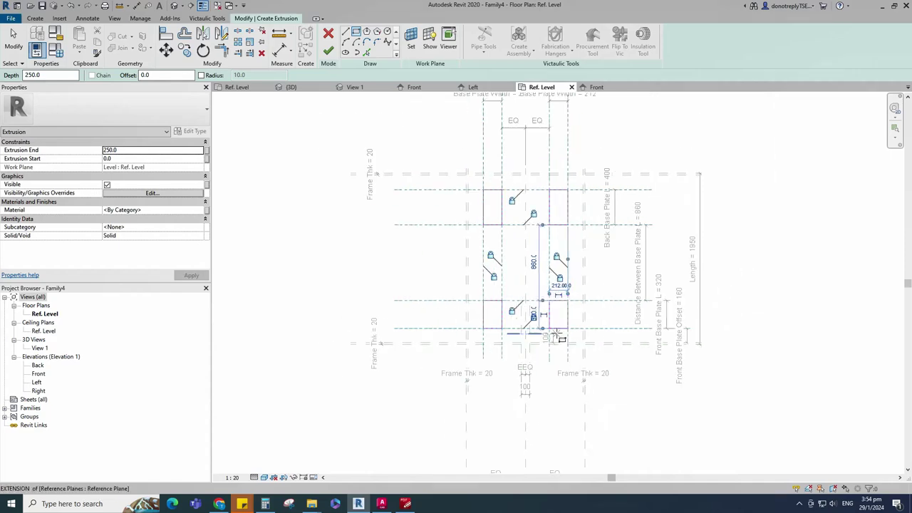
pyautogui.click(327, 51)
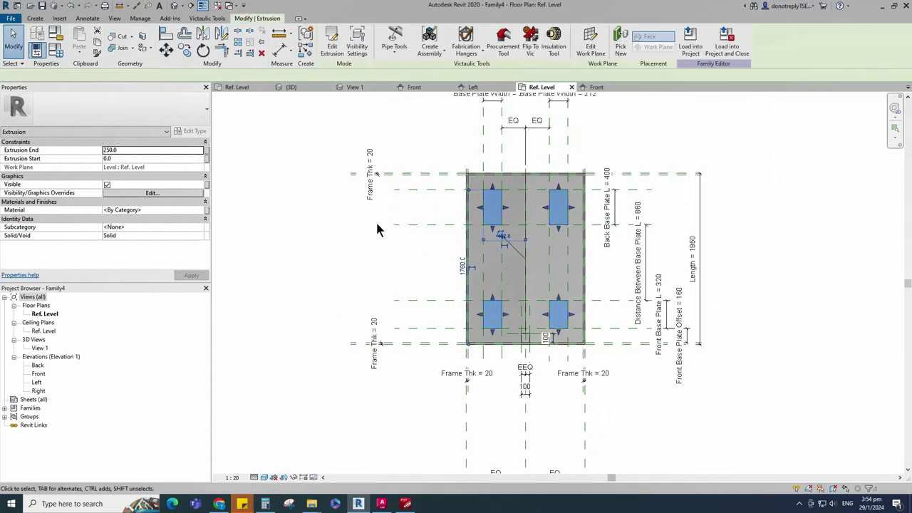
pyautogui.click(501, 320)
pyautogui.click(751, 395)
pyautogui.scroll(-2, 569, 313)
pyautogui.scroll(1, 627, 390)
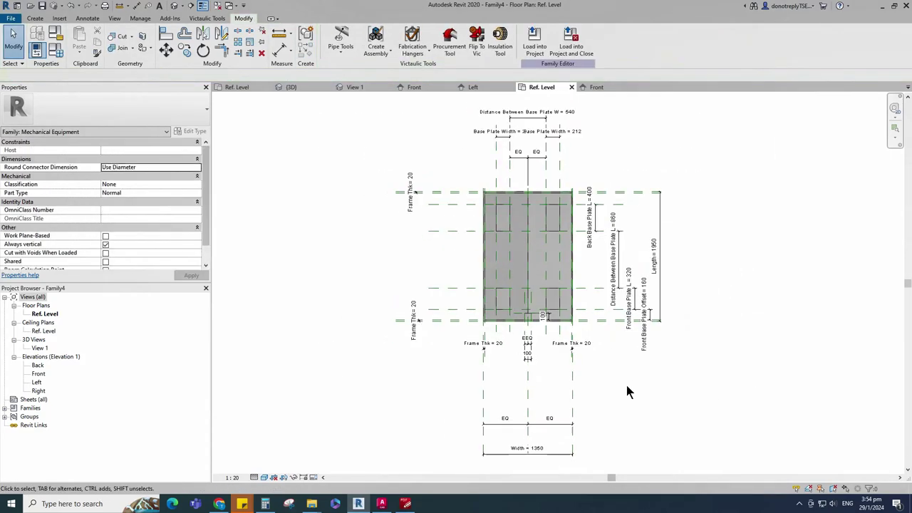
# In the Front elevation, add a horizontal reference plane offset 5 mm below the tray's top plane.
pyautogui.doubleClick(38, 374)
pyautogui.scroll(-1, 639, 409)
pyautogui.scroll(1, 367, 434)
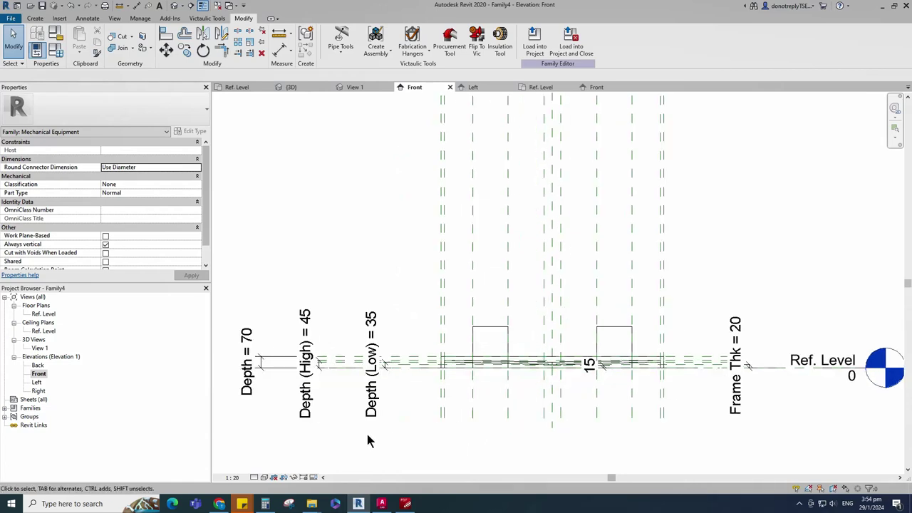
pyautogui.scroll(2, 396, 436)
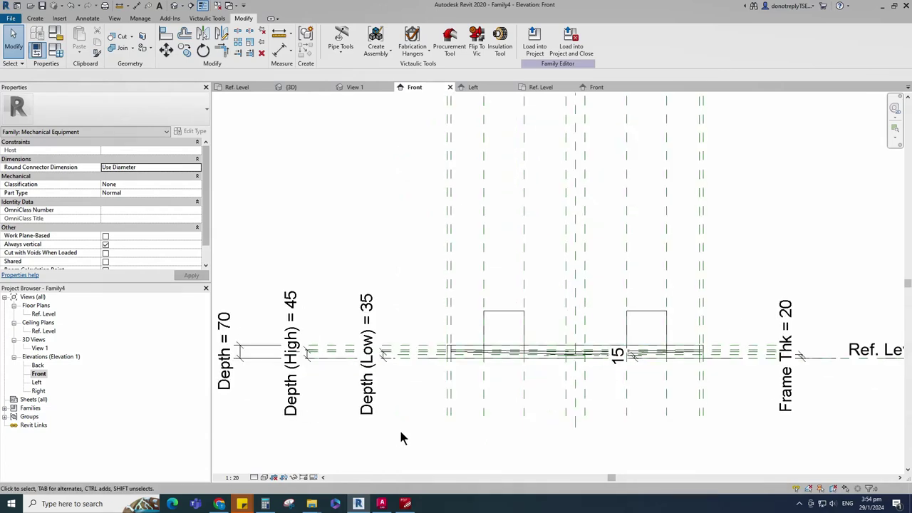
pyautogui.click(411, 337)
pyautogui.click(305, 52)
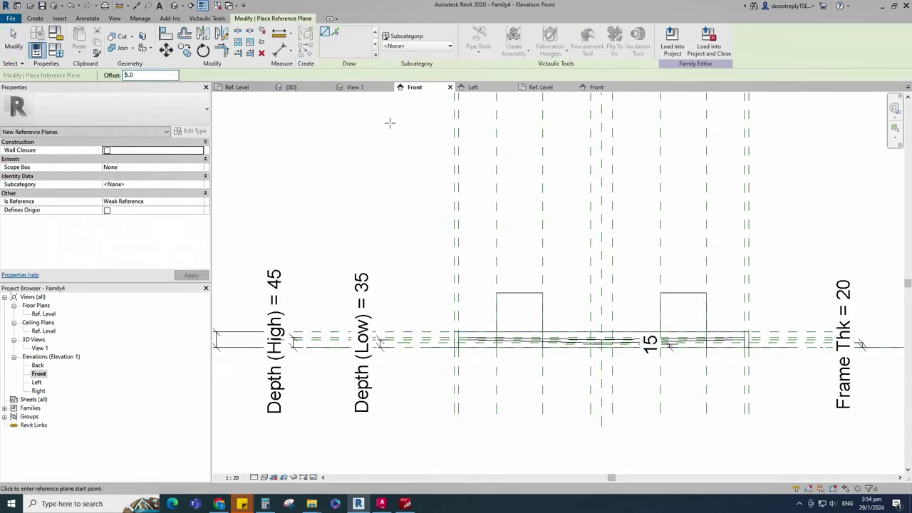
pyautogui.click(335, 32)
pyautogui.scroll(3, 382, 317)
pyautogui.press('Escape')
# Dimension the height from the reference level to the new horizontal plane, beside the Depth (Low) dimension.
pyautogui.scroll(-2, 413, 355)
pyautogui.click(281, 50)
pyautogui.scroll(1, 435, 303)
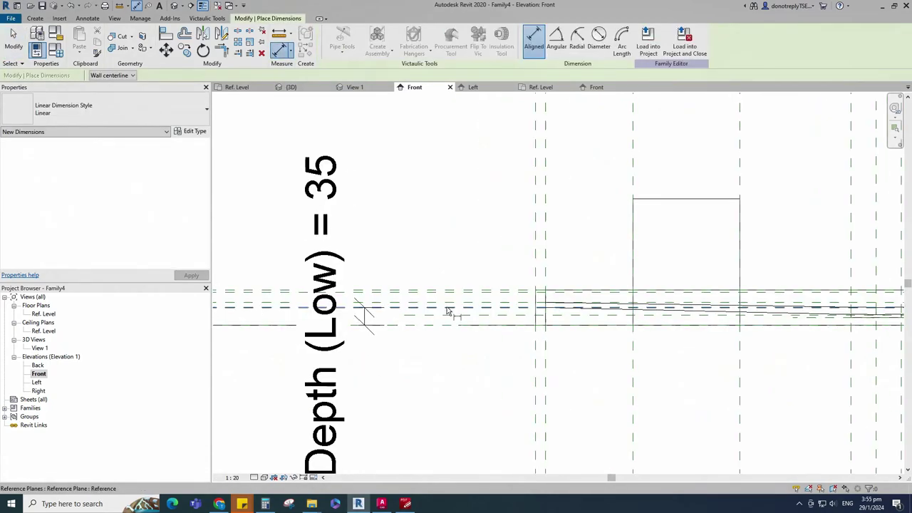
pyautogui.scroll(1, 446, 309)
pyautogui.click(465, 286)
pyautogui.click(468, 328)
pyautogui.scroll(-4, 466, 325)
pyautogui.click(470, 289)
pyautogui.scroll(-2, 466, 356)
pyautogui.press('Escape')
# Label the new height dimension with a new instance length parameter named Base Plate Depth.
pyautogui.click(467, 337)
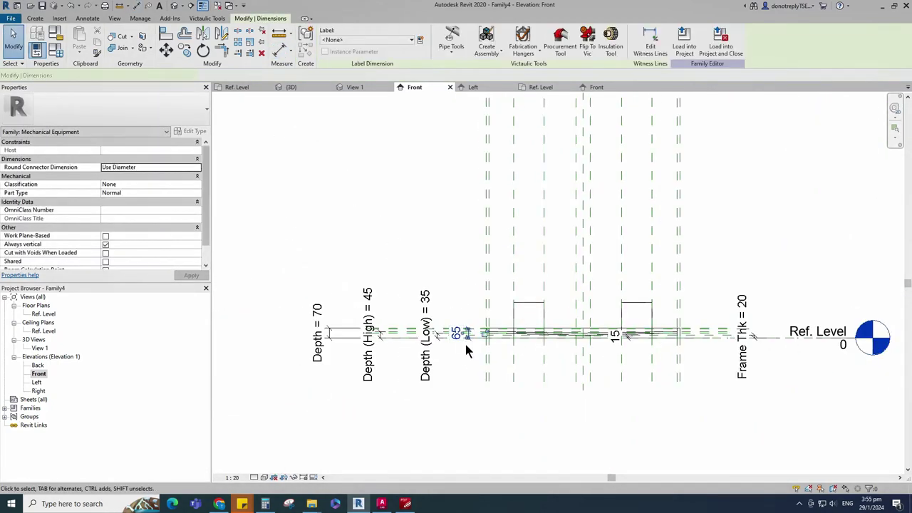
pyautogui.click(465, 344)
pyautogui.click(420, 40)
pyautogui.write('Base Plate Depth')
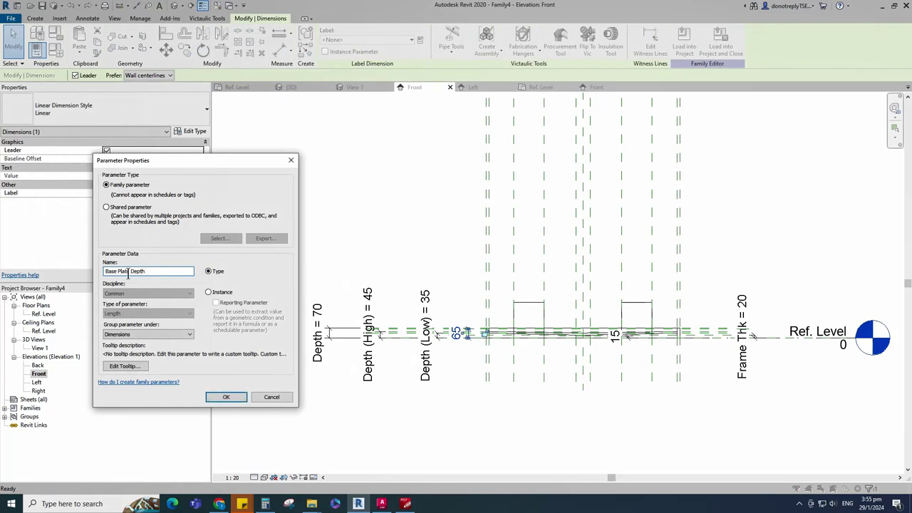
pyautogui.click(208, 291)
pyautogui.click(226, 396)
pyautogui.press('Escape')
# Align and lock the base plates' top to the Base Plate Depth plane and their bottom to the reference level.
pyautogui.press('a')
pyautogui.press('l')
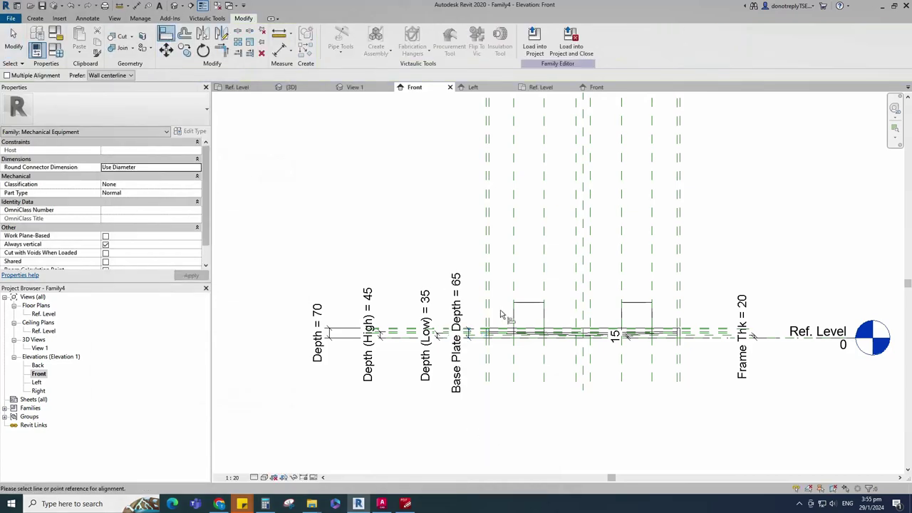
pyautogui.scroll(4, 477, 330)
pyautogui.click(475, 328)
pyautogui.click(653, 222)
pyautogui.scroll(-2, 538, 290)
pyautogui.click(560, 304)
pyautogui.scroll(-2, 449, 320)
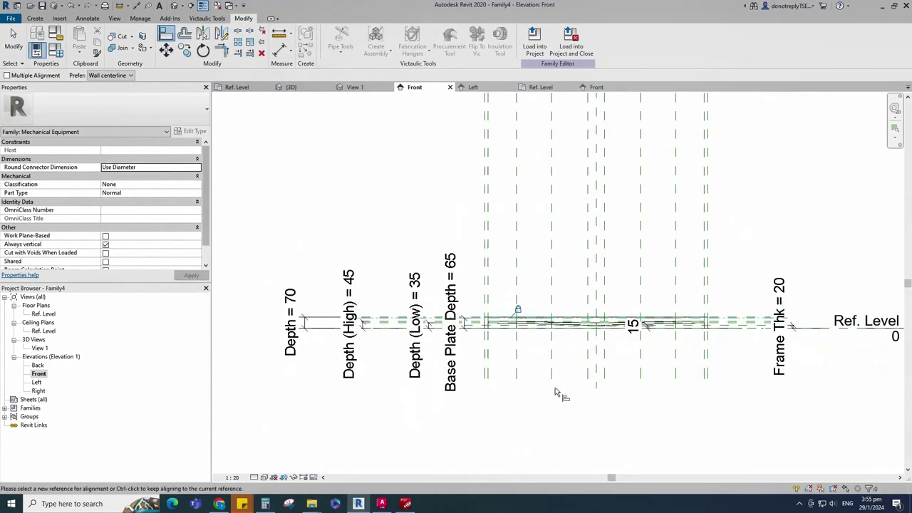
pyautogui.scroll(-2, 602, 394)
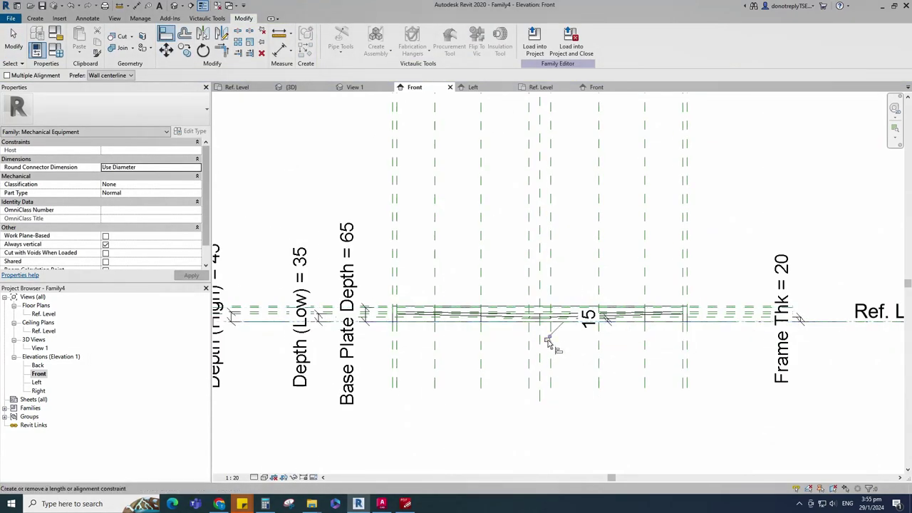
pyautogui.press('Escape')
# Open the 3D view and join the base plates' geometry with the tray base.
pyautogui.doubleClick(40, 347)
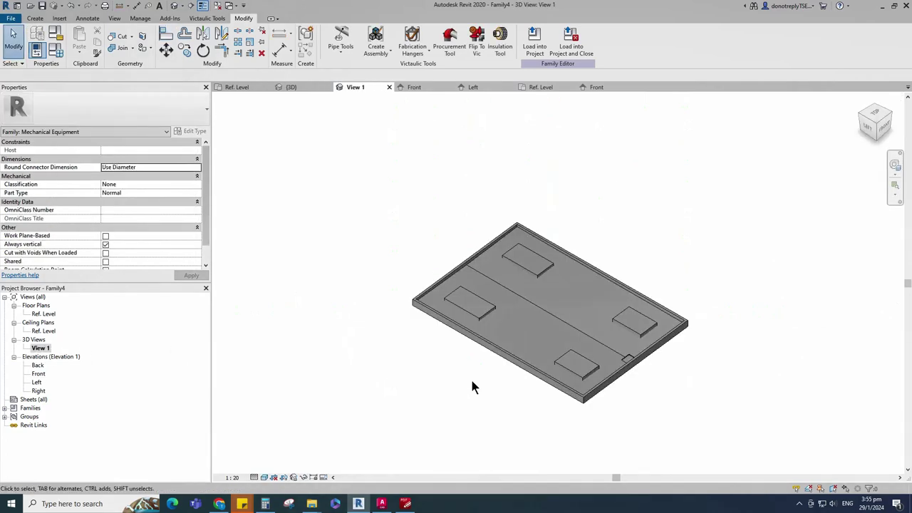
pyautogui.scroll(2, 499, 395)
pyautogui.scroll(-2, 492, 385)
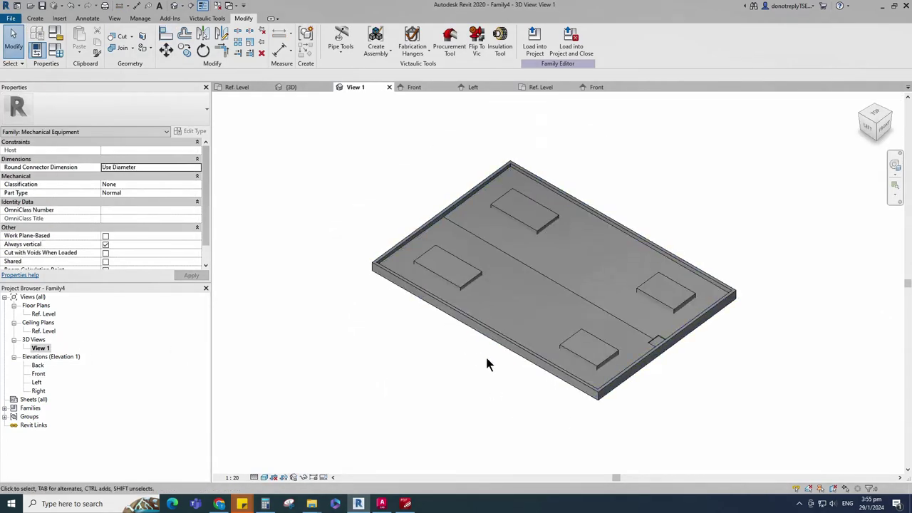
pyautogui.click(118, 48)
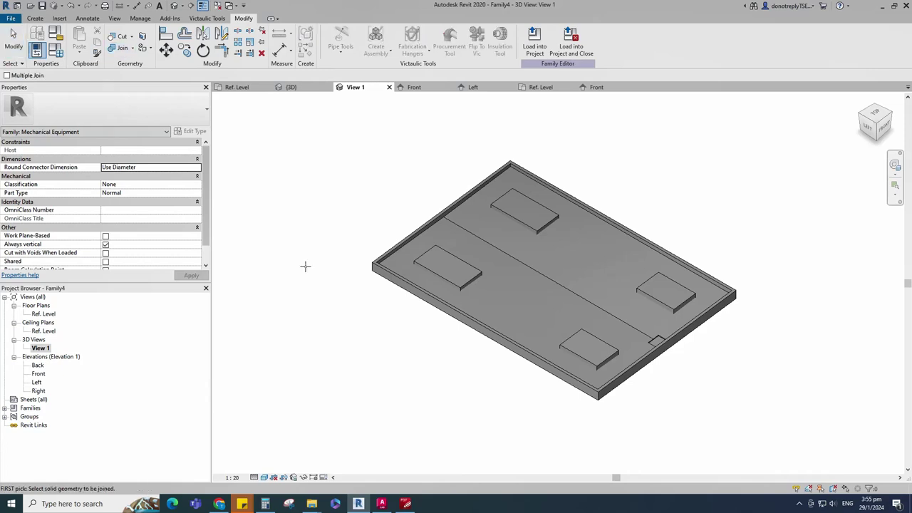
pyautogui.scroll(1, 446, 337)
pyautogui.click(438, 300)
pyautogui.click(423, 264)
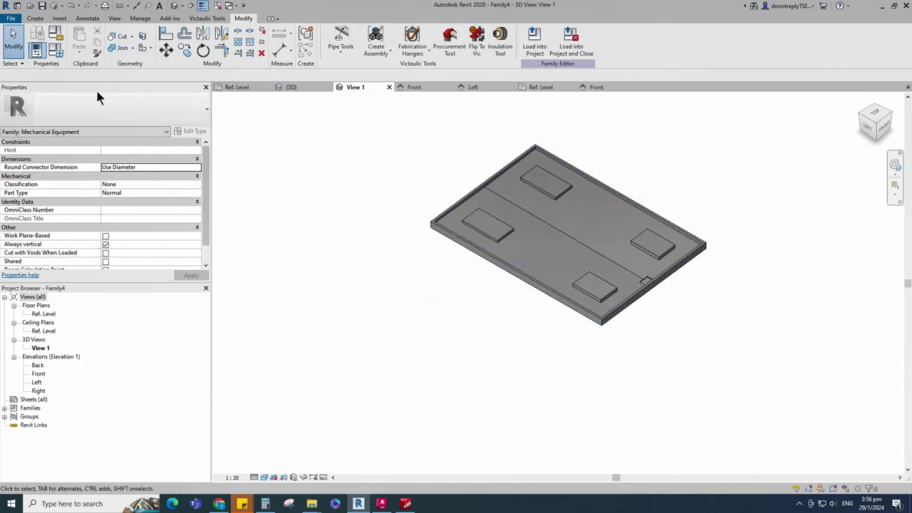
pyautogui.click(118, 47)
pyautogui.scroll(1, 474, 178)
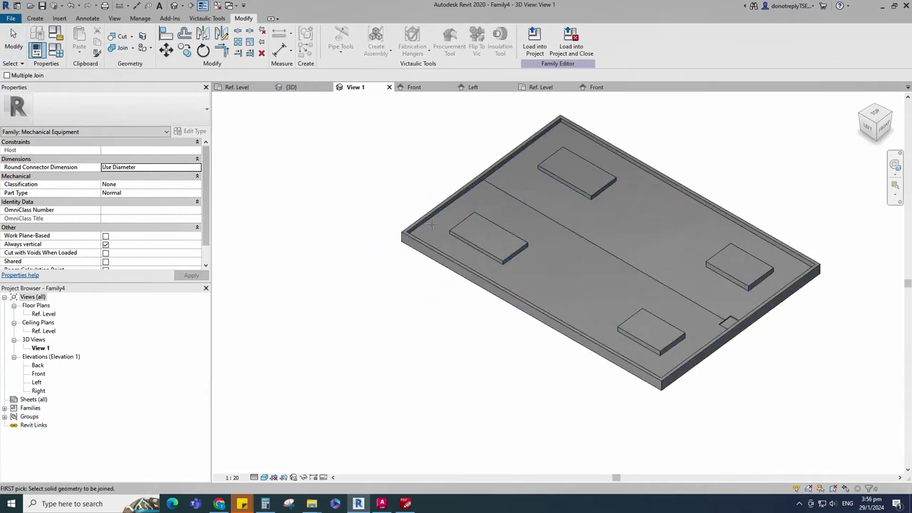
pyautogui.scroll(-3, 455, 324)
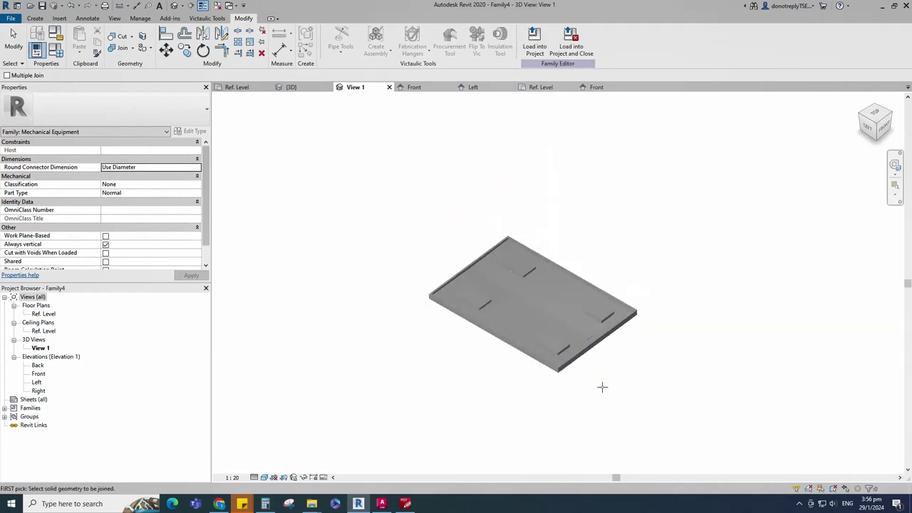
pyautogui.press('Escape')
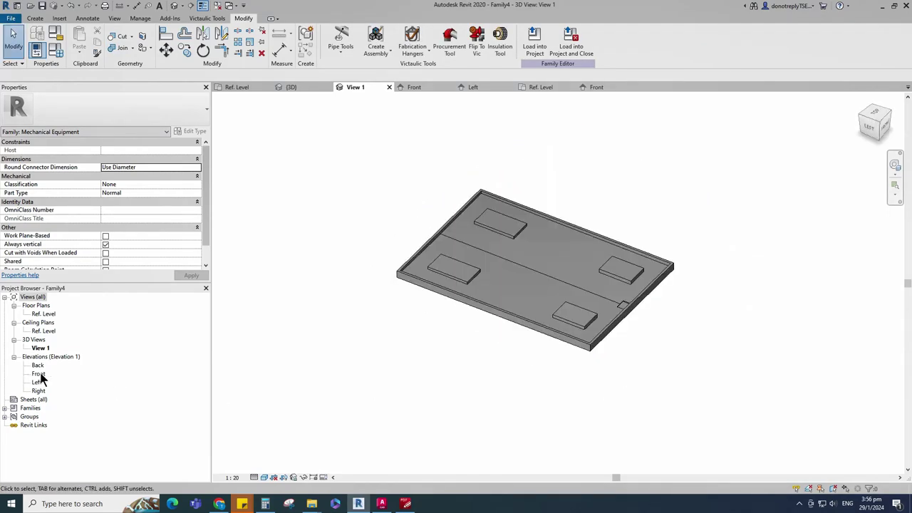
# In the Front elevation, start an extrusion and sketch a circle of 15 mm radius on the center plane at the outlet.
pyautogui.doubleClick(38, 374)
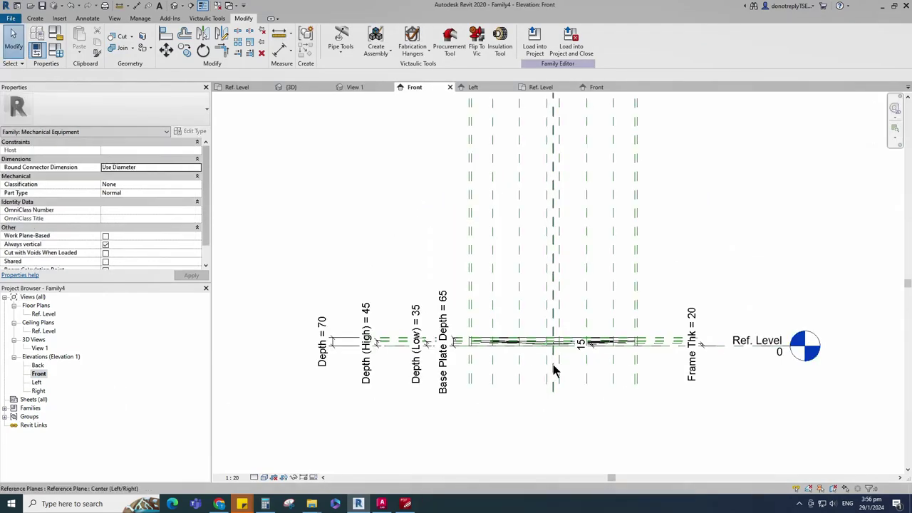
pyautogui.scroll(4, 573, 345)
pyautogui.click(35, 18)
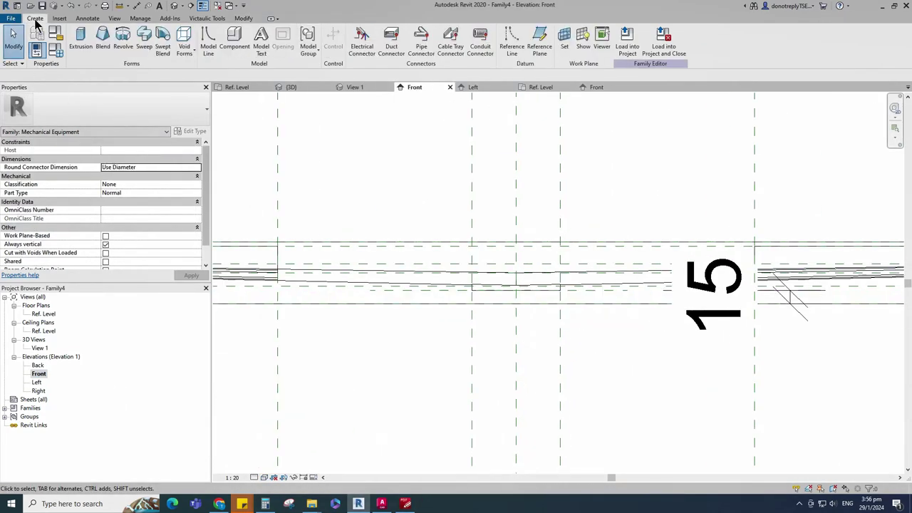
pyautogui.click(80, 42)
pyautogui.click(387, 32)
pyautogui.scroll(1, 533, 278)
pyautogui.scroll(3, 533, 277)
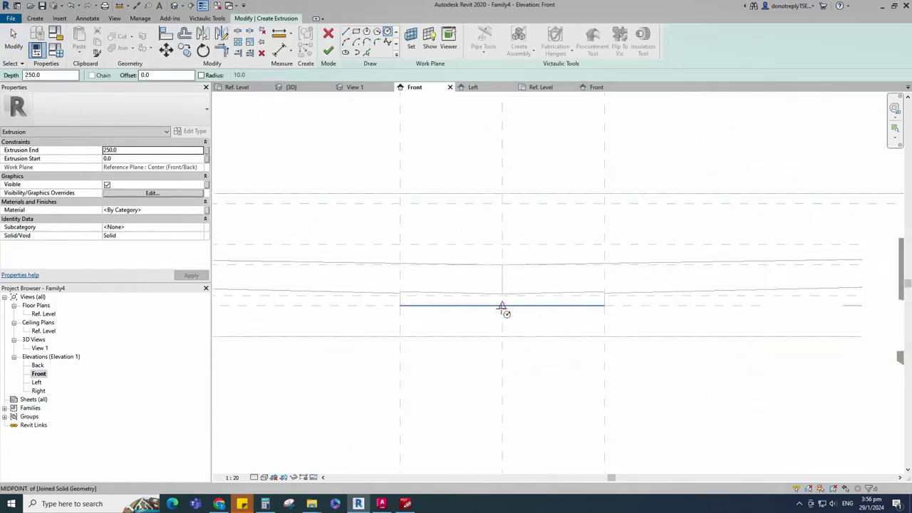
pyautogui.click(499, 294)
pyautogui.write('15')
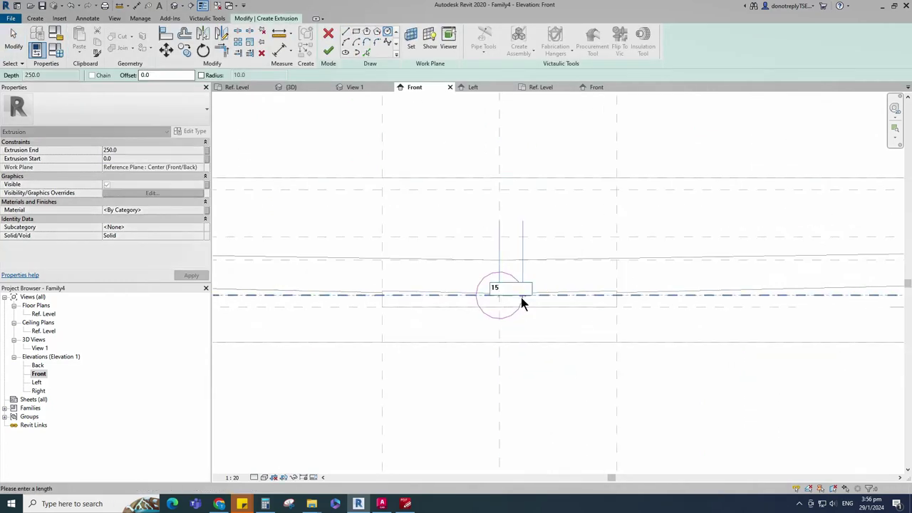
pyautogui.press('Return')
pyautogui.press('Escape')
pyautogui.press('Escape')
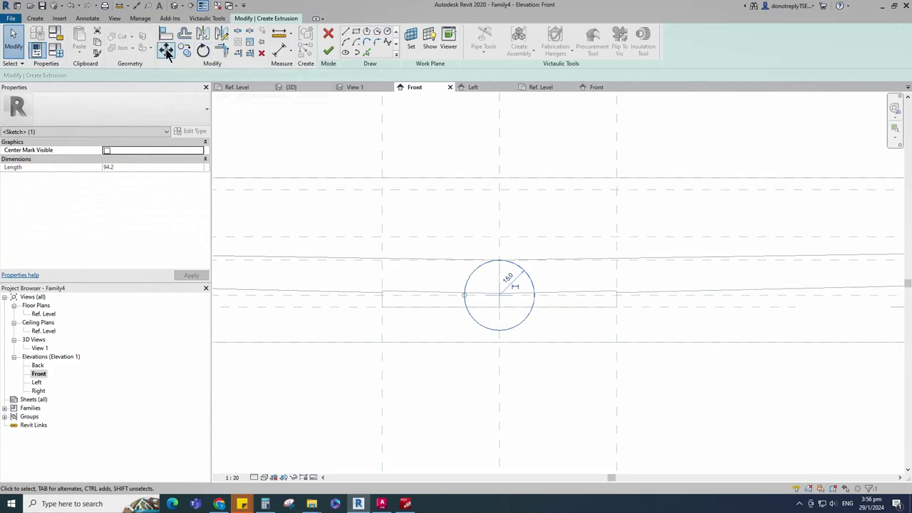
# Move the circle up so its lowest point meets the midpoint of the outlet recess's bottom edge, and finish the extrusion.
pyautogui.click(166, 52)
pyautogui.click(498, 330)
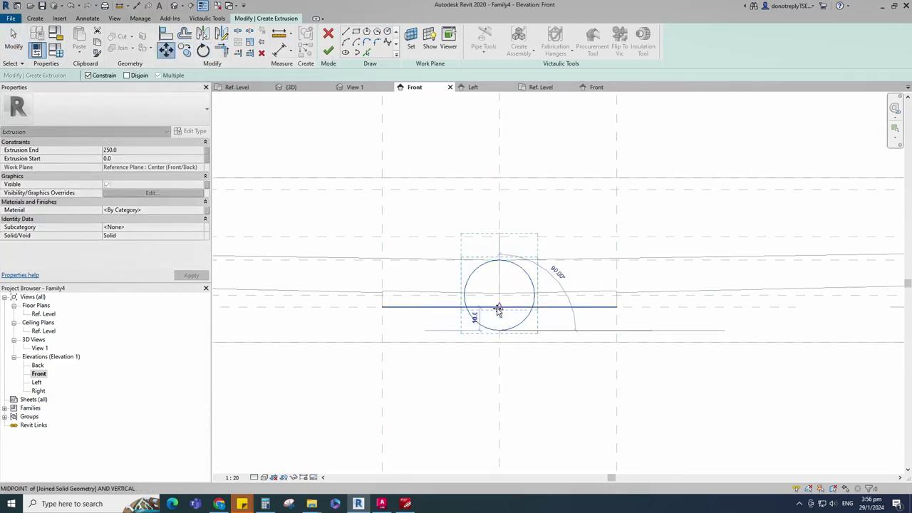
pyautogui.click(499, 308)
pyautogui.scroll(-2, 512, 380)
pyautogui.click(522, 385)
pyautogui.scroll(-3, 543, 285)
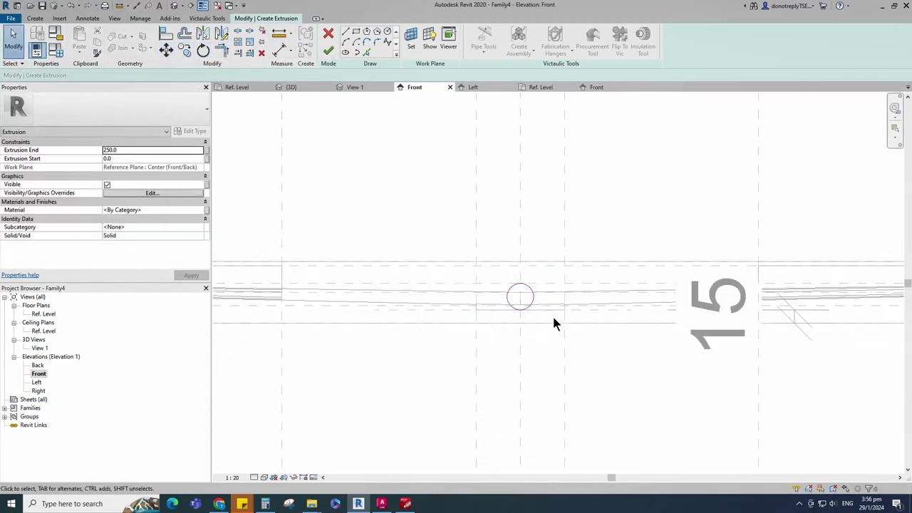
pyautogui.click(327, 50)
pyautogui.click(432, 193)
pyautogui.scroll(-2, 667, 406)
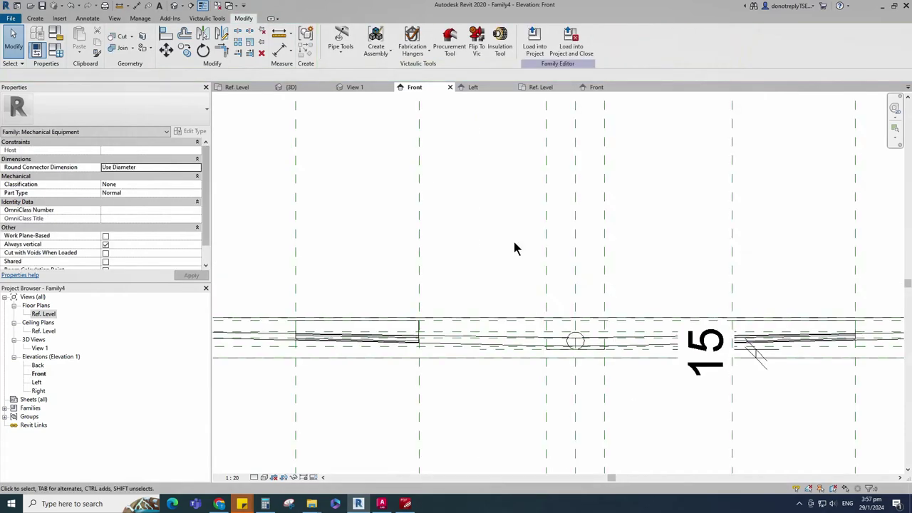
# In 3D View 1, associate the outlet pipe's Extrusion End with the Frame Thk parameter.
pyautogui.doubleClick(39, 349)
pyautogui.keyDown('shift'); pyautogui.moveTo(218, 376); pyautogui.dragTo(717, 340, button='middle'); pyautogui.keyUp('shift')
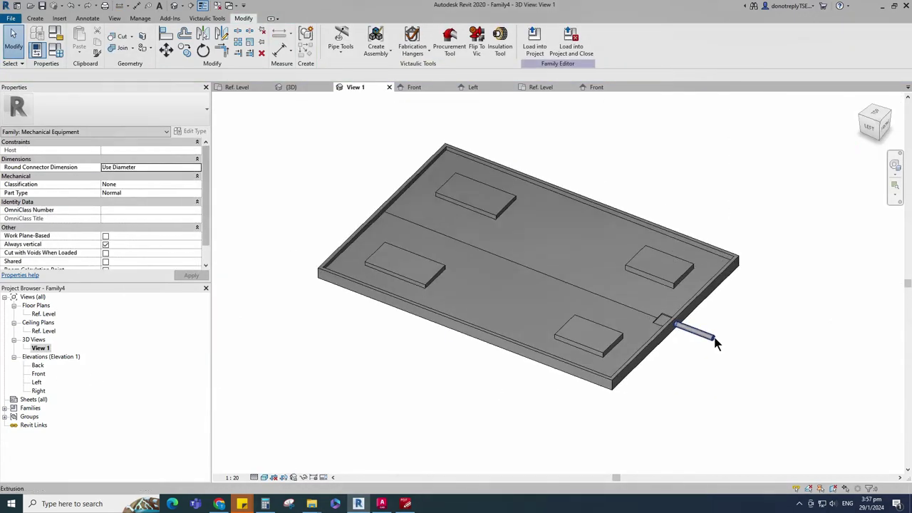
pyautogui.click(712, 337)
pyautogui.click(206, 150)
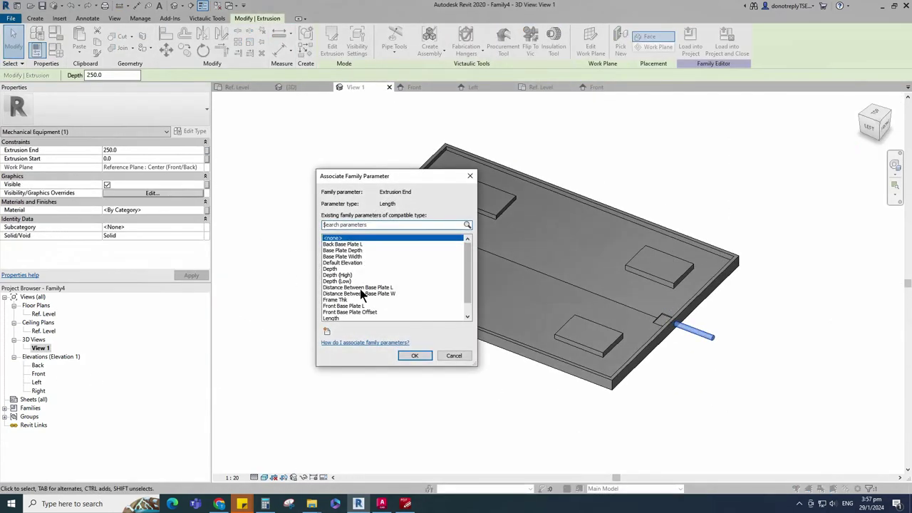
pyautogui.click(341, 305)
pyautogui.click(413, 355)
pyautogui.click(760, 361)
# Associate the outlet pipe's material with the Stainless Steel parameter.
pyautogui.scroll(4, 736, 380)
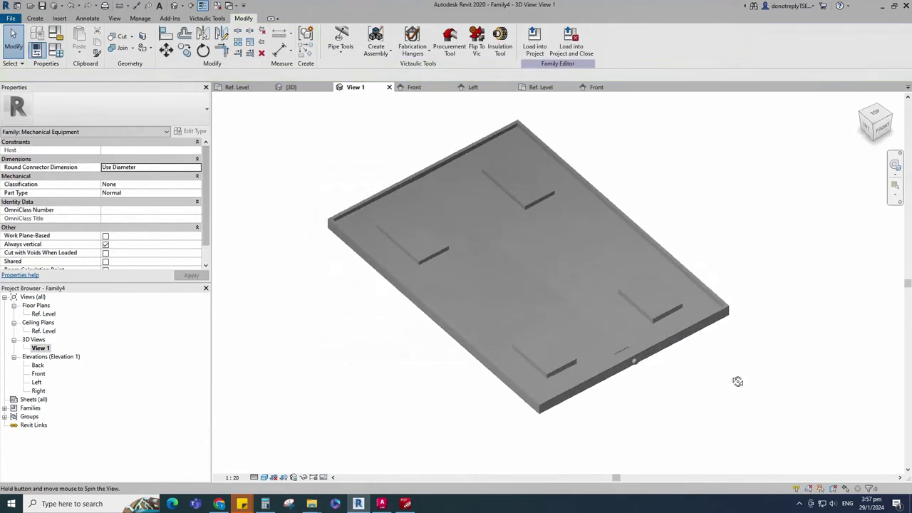
pyautogui.scroll(-2, 635, 351)
pyautogui.click(649, 346)
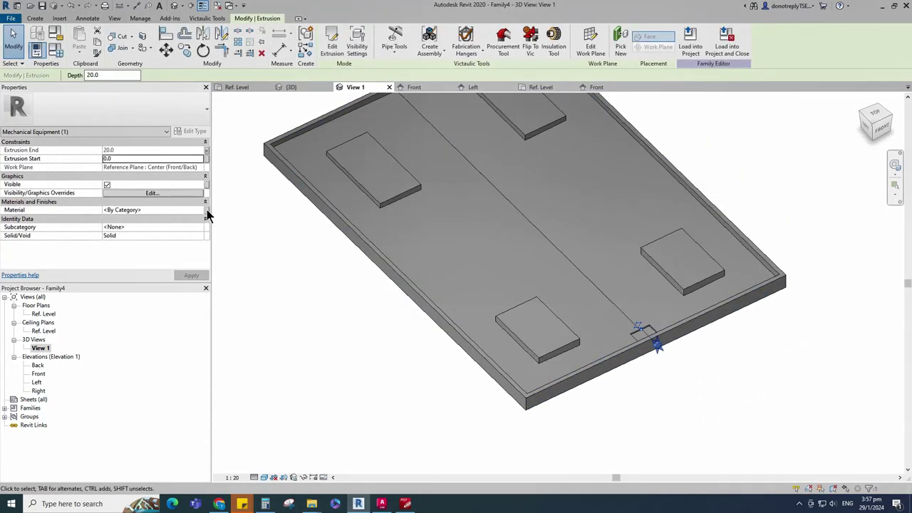
pyautogui.click(206, 210)
pyautogui.click(341, 244)
pyautogui.click(410, 356)
pyautogui.click(712, 394)
pyautogui.scroll(-3, 713, 394)
pyautogui.keyDown('shift'); pyautogui.moveTo(712, 394); pyautogui.dragTo(692, 368, button='middle'); pyautogui.keyUp('shift')
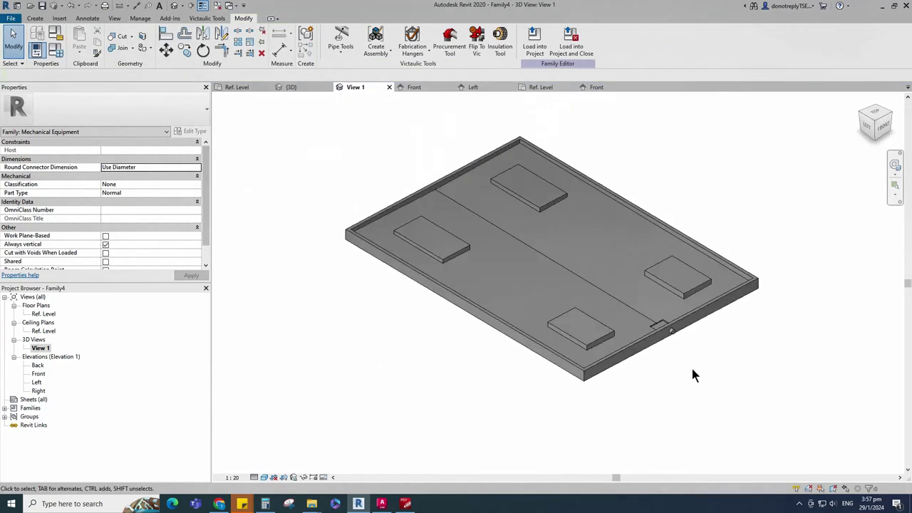
# Place a pipe connector on the outer face of the drain outlet pipe.
pyautogui.click(35, 19)
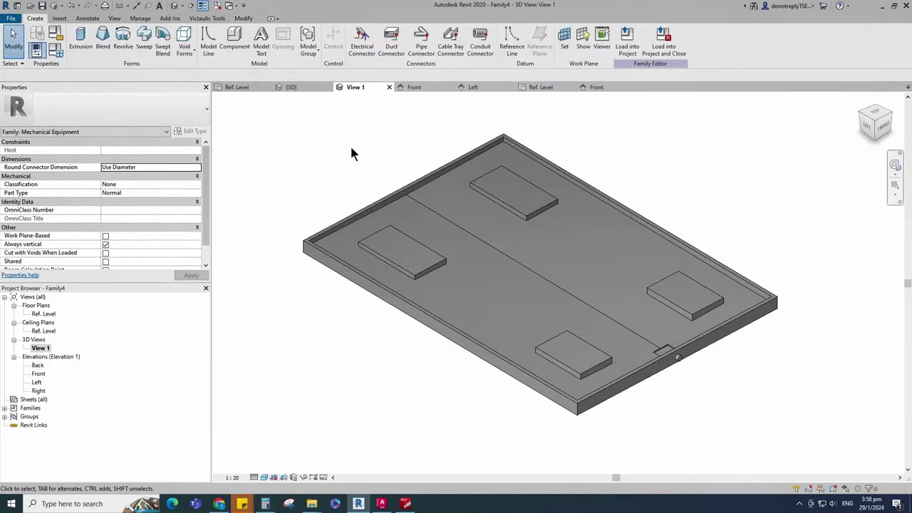
pyautogui.click(421, 43)
pyautogui.scroll(6, 684, 349)
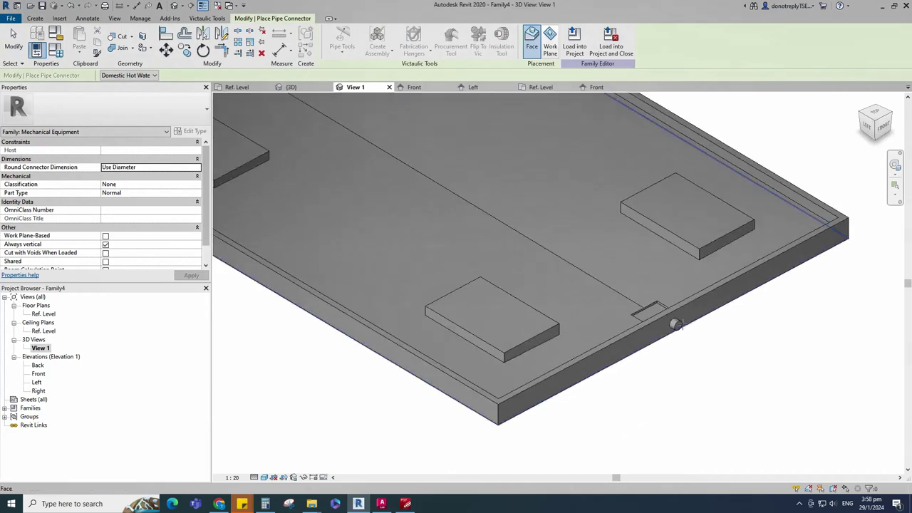
pyautogui.click(680, 322)
pyautogui.scroll(-5, 757, 387)
pyautogui.press('Escape')
# Set the pipe connector's diameter to 25 and its system classification to Sanitary.
pyautogui.click(748, 441)
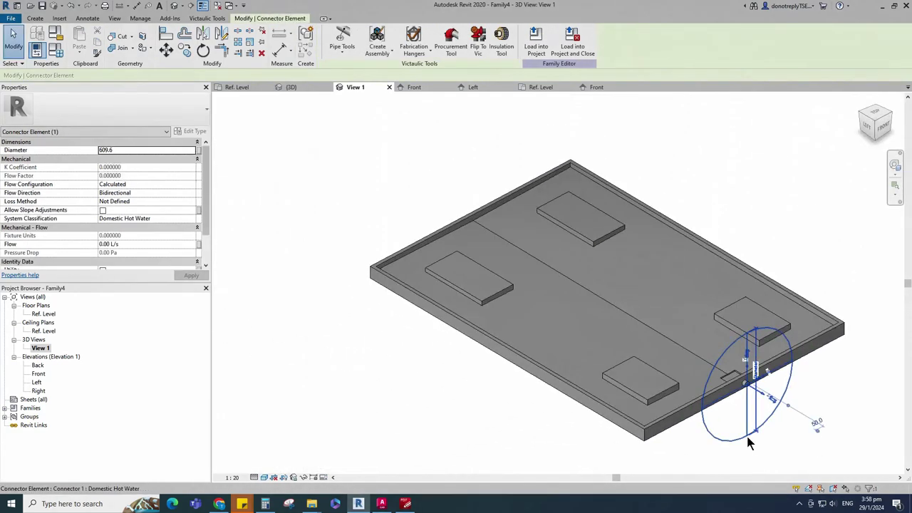
pyautogui.click(46, 151)
pyautogui.write('25')
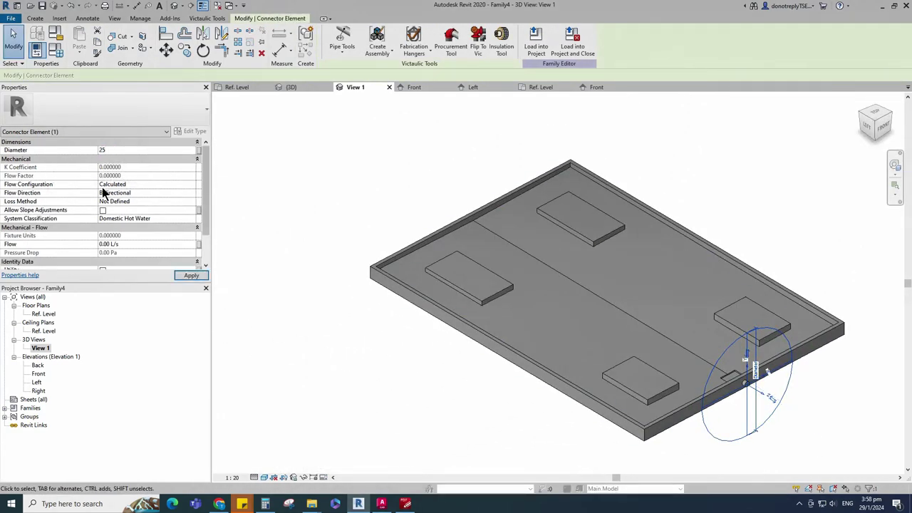
pyautogui.click(191, 223)
pyautogui.click(191, 220)
pyautogui.click(191, 223)
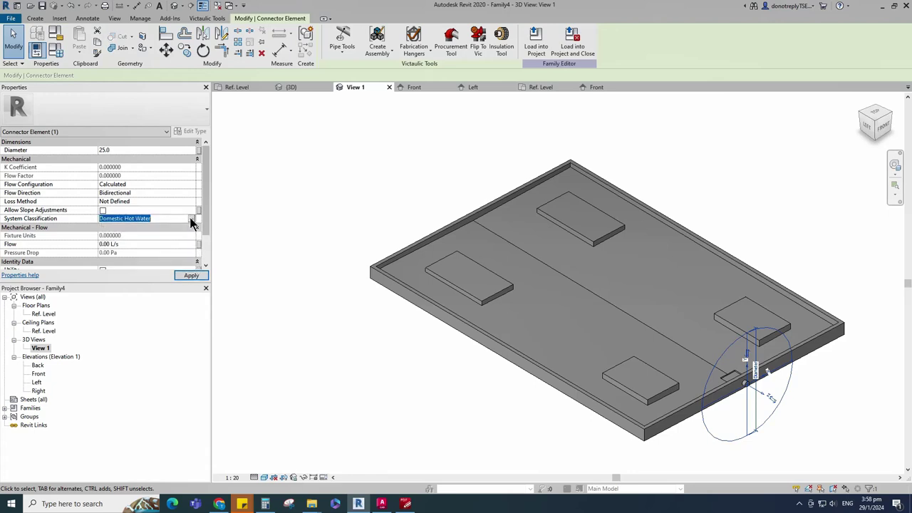
pyautogui.click(191, 222)
pyautogui.scroll(3, 151, 240)
pyautogui.click(106, 243)
pyautogui.click(191, 276)
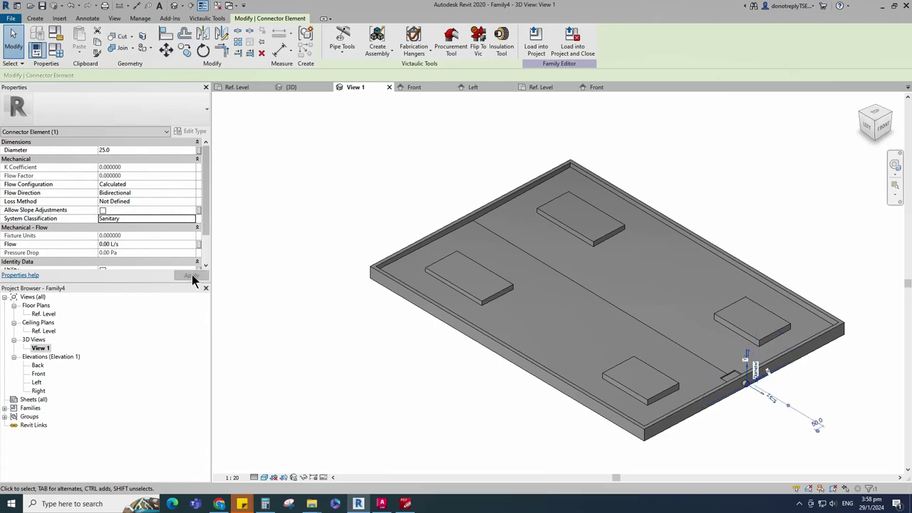
pyautogui.click(343, 386)
pyautogui.scroll(-1, 419, 329)
pyautogui.scroll(1, 758, 420)
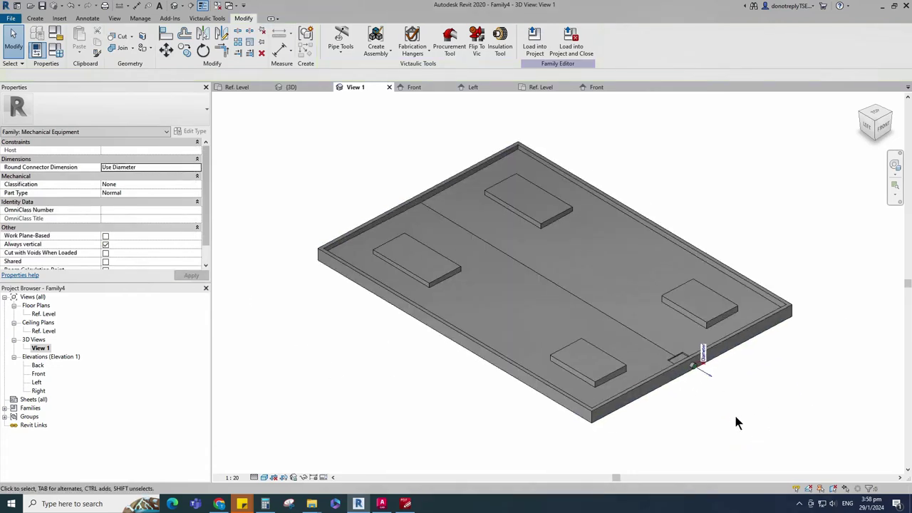
# Open the family types and test the tray's Length parameter at 2000, then restore it to 1950.
pyautogui.scroll(-4, 737, 421)
pyautogui.click(56, 49)
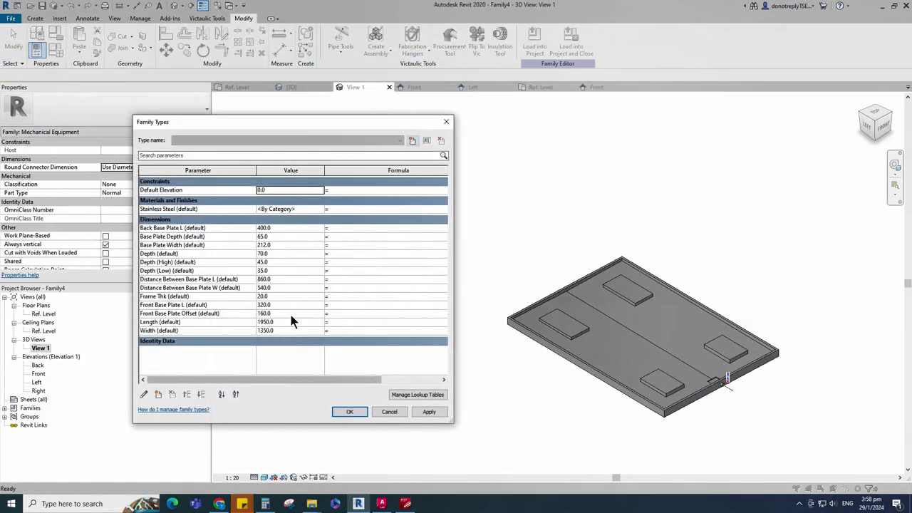
pyautogui.click(216, 322)
pyautogui.write('2')
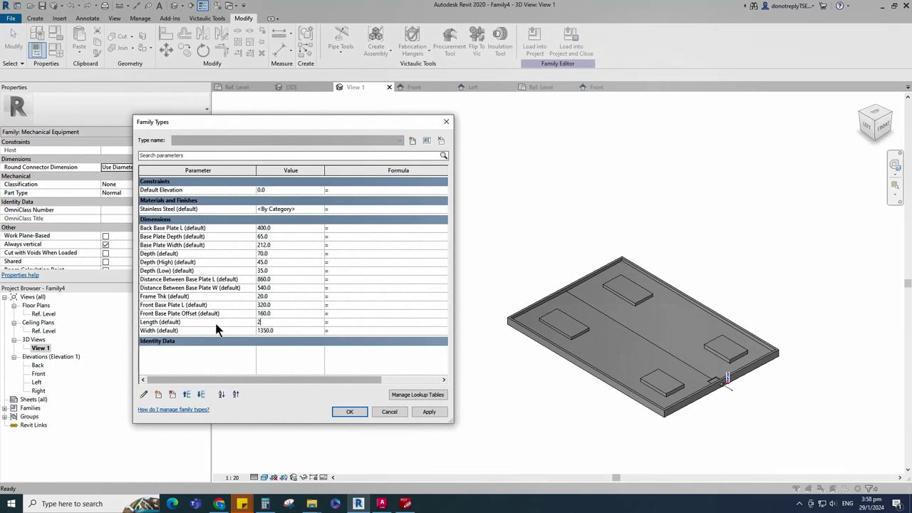
pyautogui.write('000')
pyautogui.click(429, 411)
pyautogui.write('1950')
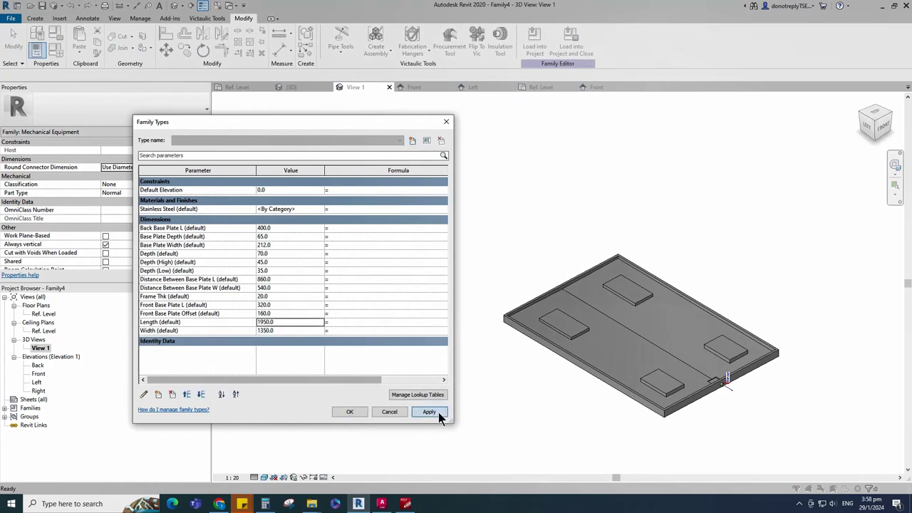
pyautogui.click(433, 412)
# Test the tray's Width parameter at 1400, then restore it to 1350.
pyautogui.write('1400')
pyautogui.click(422, 411)
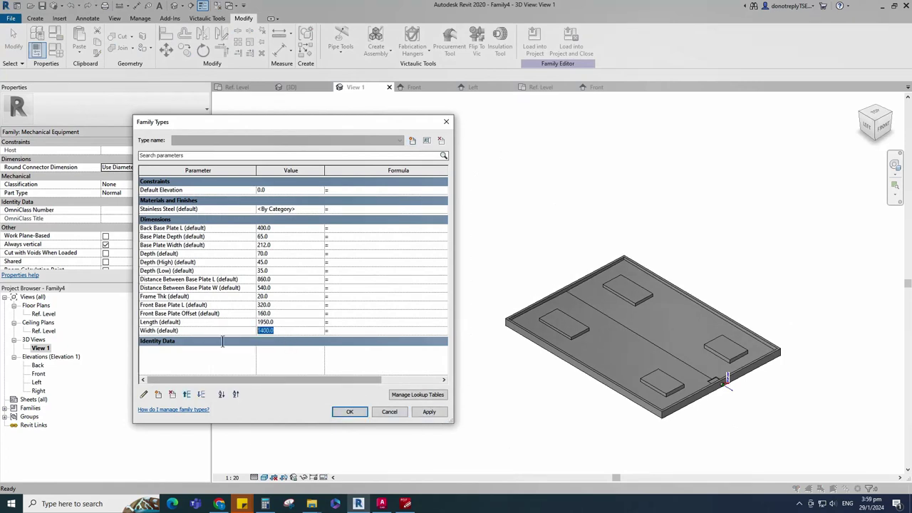
pyautogui.write('1350')
pyautogui.click(429, 411)
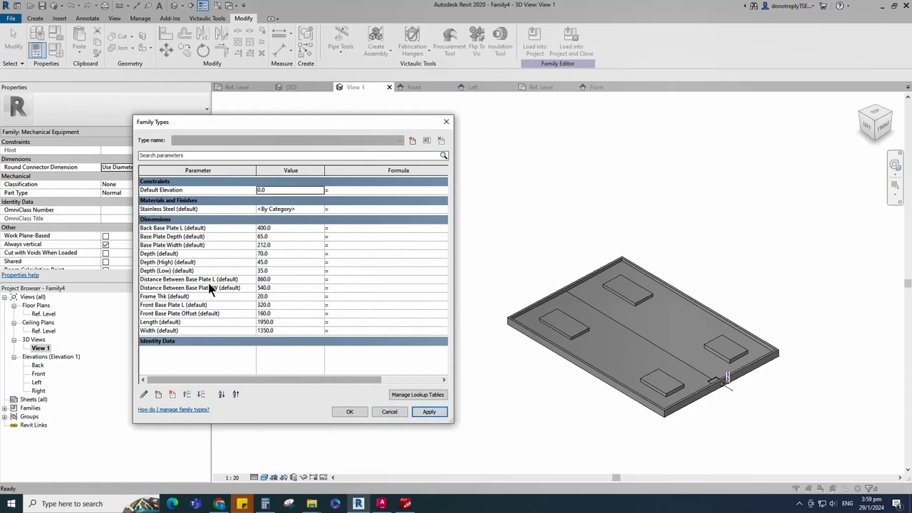
# Test Distance Between Base Plate L at 900, then restore it to 860.
pyautogui.moveTo(273, 280); pyautogui.dragTo(236, 279)
pyautogui.write('900')
pyautogui.click(429, 411)
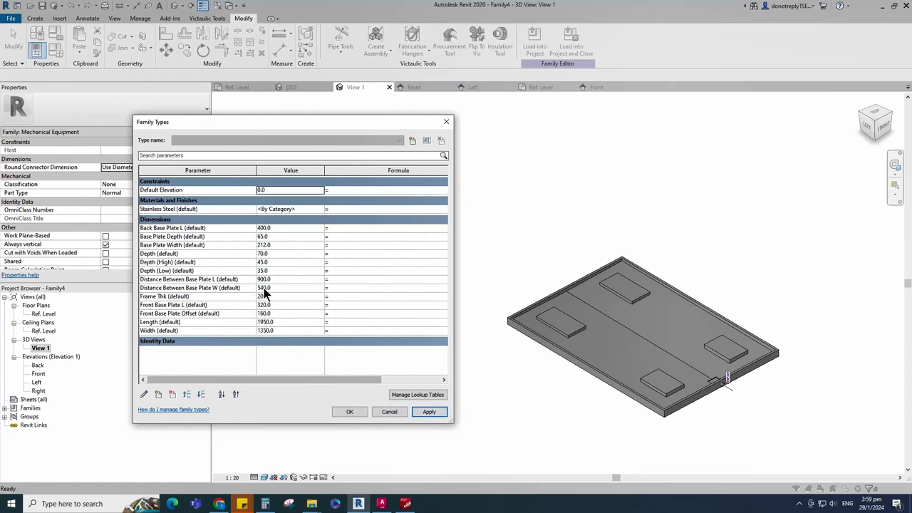
pyautogui.click(265, 279)
pyautogui.write('860')
pyautogui.click(428, 412)
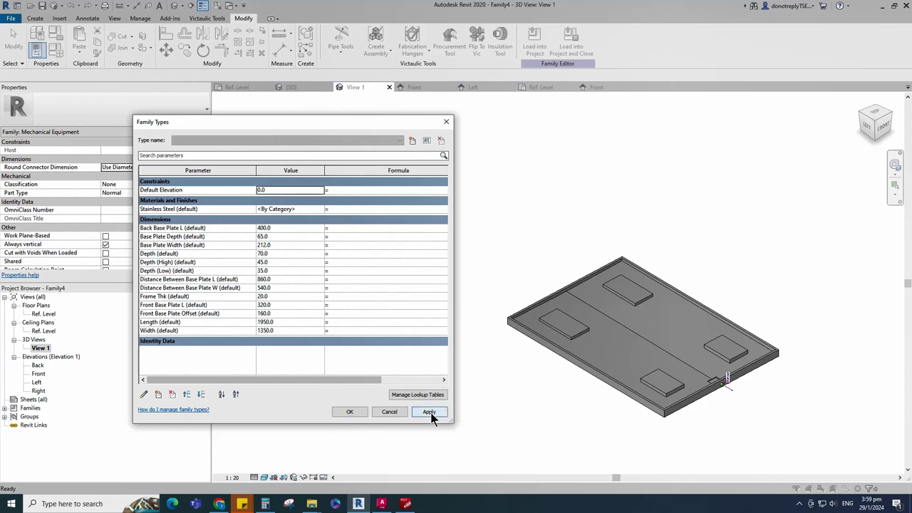
# Test Distance Between Base Plate W at 600, then restore it to 540.
pyautogui.moveTo(275, 288); pyautogui.dragTo(235, 295)
pyautogui.write('600')
pyautogui.click(428, 413)
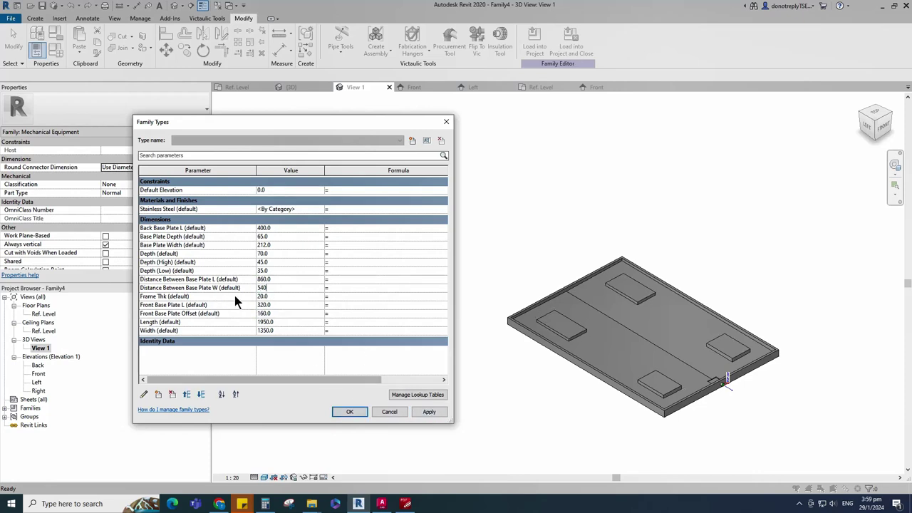
pyautogui.write('540')
pyautogui.press('Return')
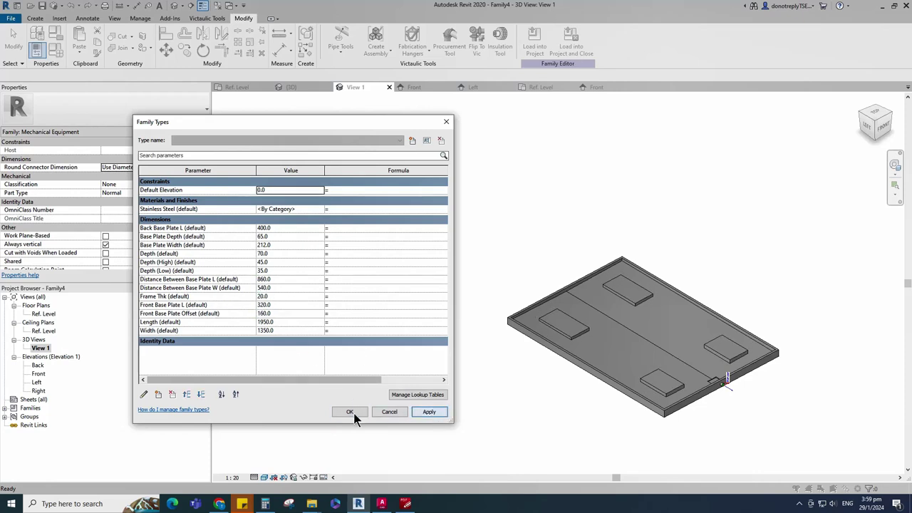
# Create a new material for the Stainless Steel parameter and name it Steel Stain.
pyautogui.click(320, 209)
pyautogui.click(321, 209)
pyautogui.click(261, 378)
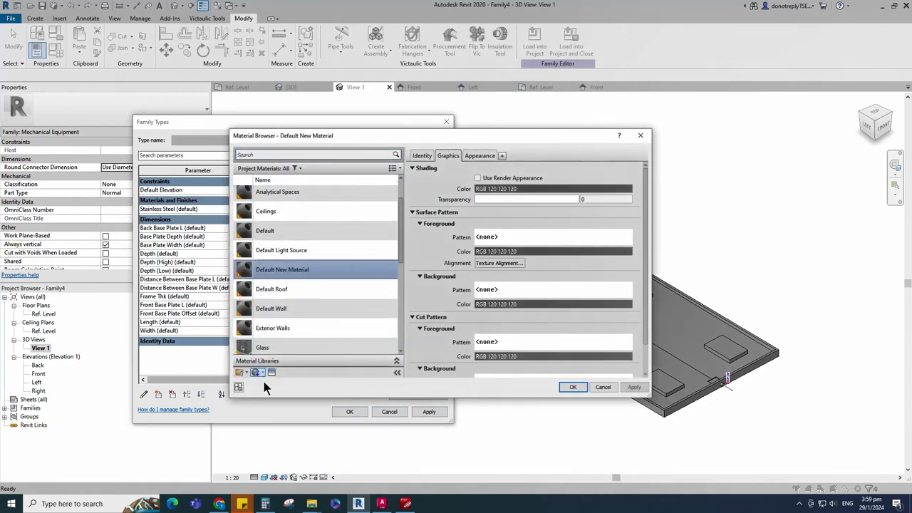
pyautogui.rightClick(289, 267)
pyautogui.click(297, 292)
pyautogui.write('Stee')
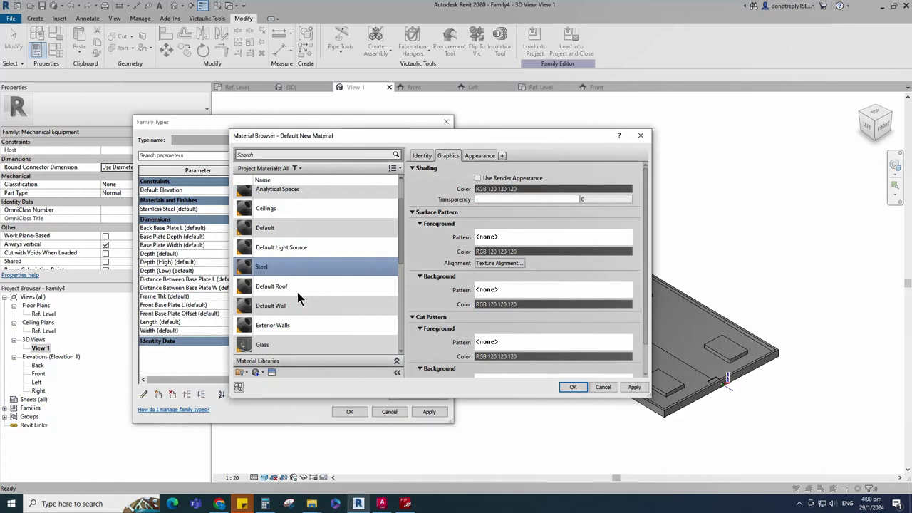
pyautogui.write('l Stain')
pyautogui.click(634, 387)
# Search the metal appearance assets for Steel and replace the Steel Stain material's appearance with Steel - Satin.
pyautogui.click(272, 372)
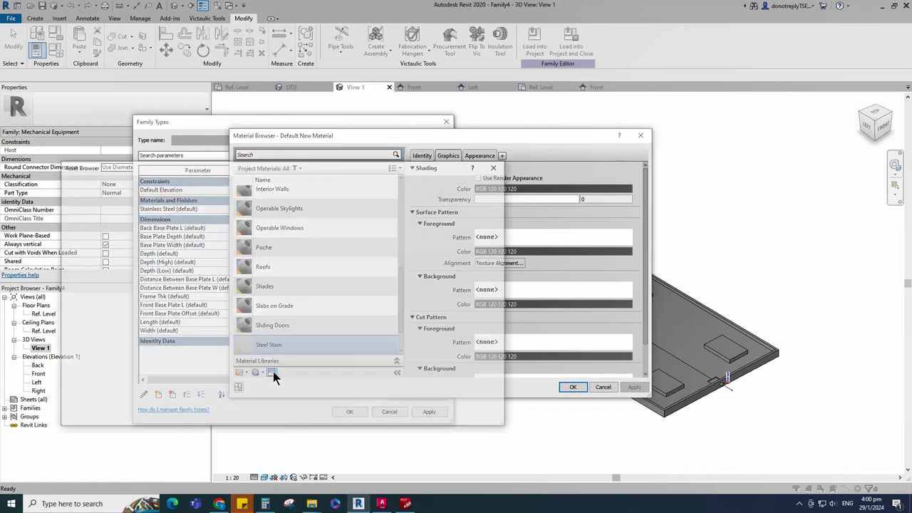
pyautogui.doubleClick(97, 231)
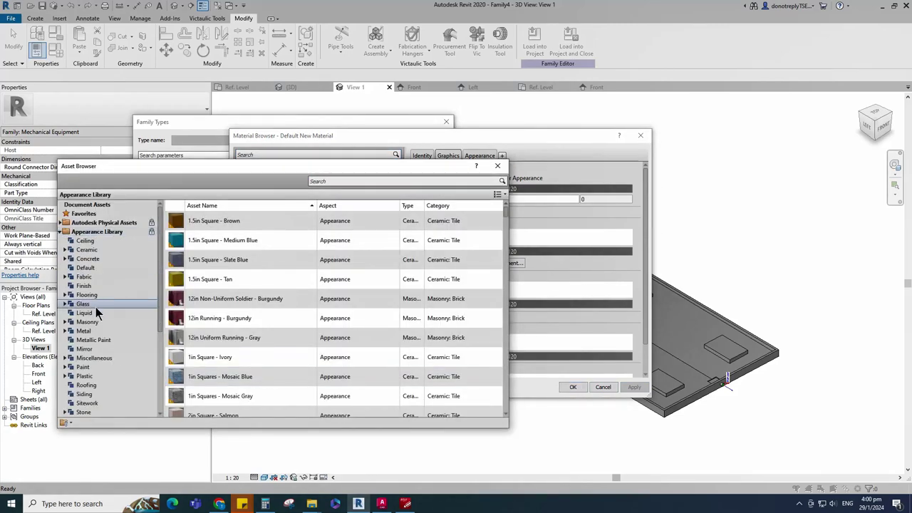
pyautogui.click(83, 331)
pyautogui.scroll(-6, 262, 336)
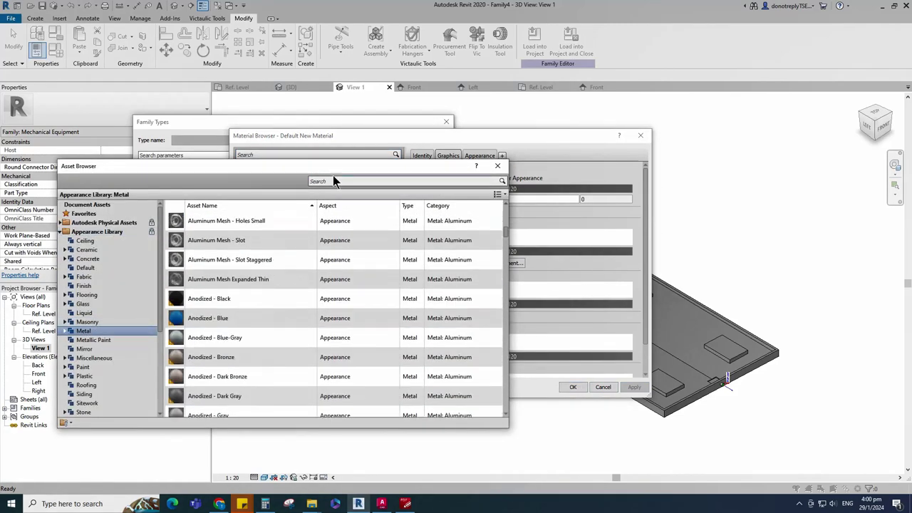
pyautogui.click(327, 181)
pyautogui.write('Steel')
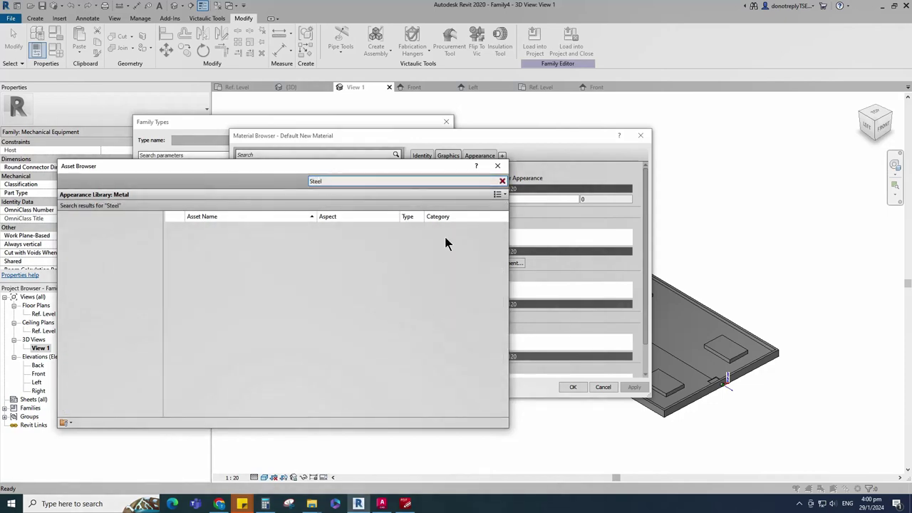
pyautogui.scroll(-5, 285, 285)
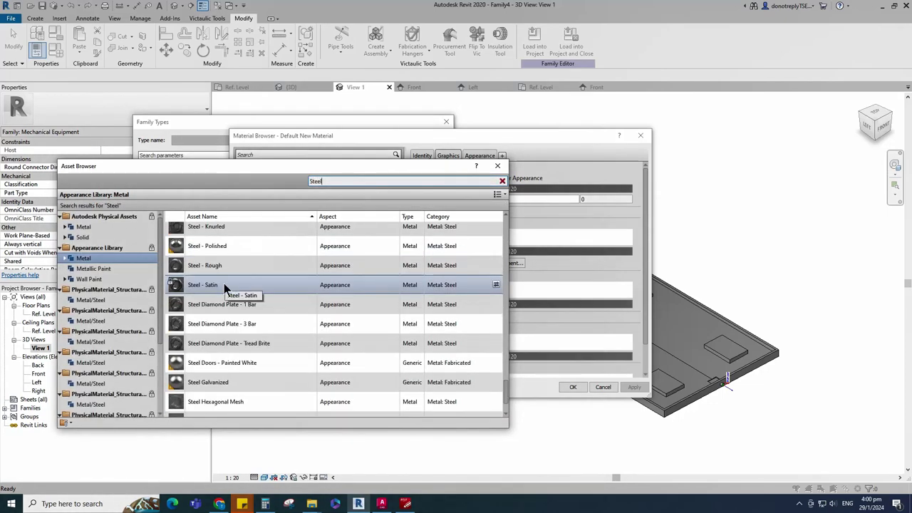
pyautogui.click(496, 287)
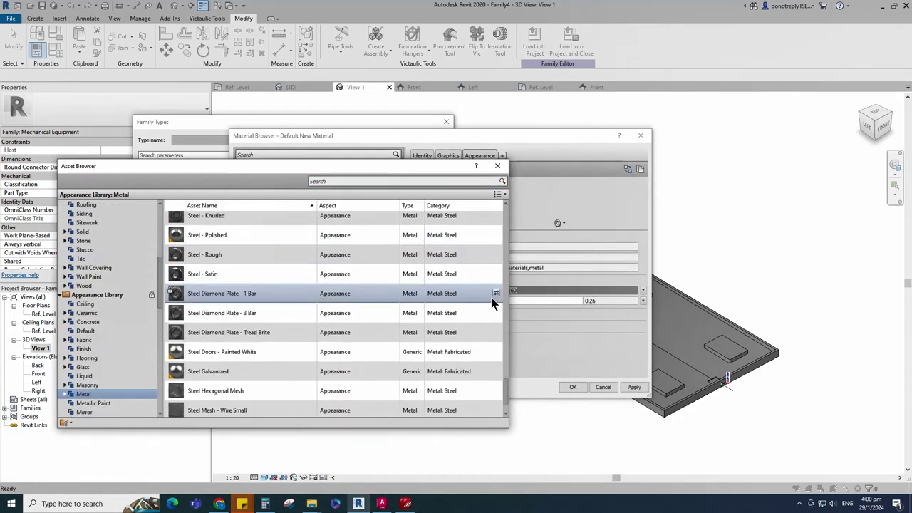
pyautogui.click(490, 166)
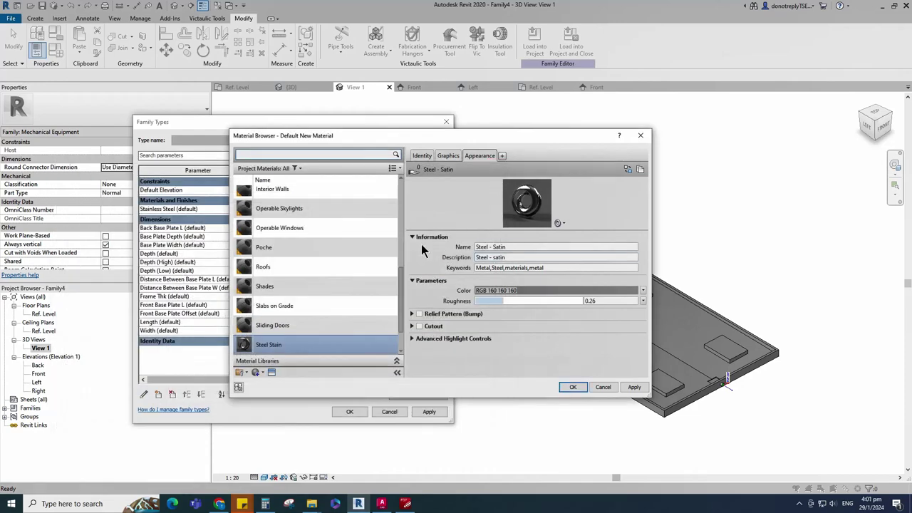
# Duplicate the material's Steel - Satin appearance asset and enable Use Render Appearance for its shading.
pyautogui.click(640, 170)
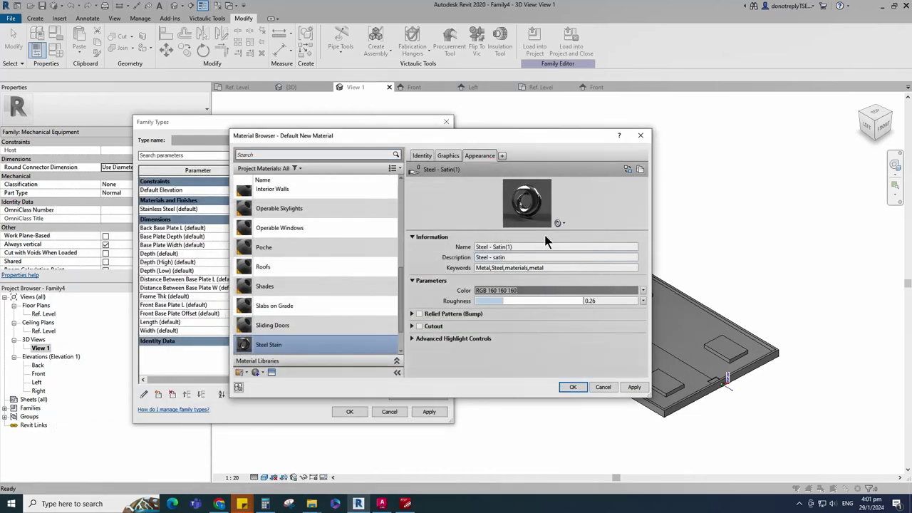
pyautogui.click(622, 387)
pyautogui.click(448, 158)
pyautogui.click(477, 178)
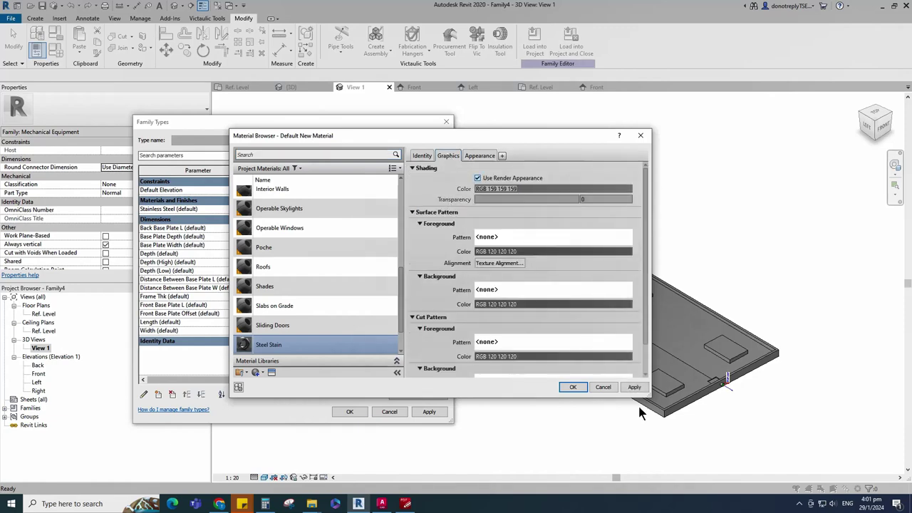
# Assign the Steel Stain material to the Stainless Steel parameter and apply the family type settings.
pyautogui.click(569, 385)
pyautogui.click(428, 412)
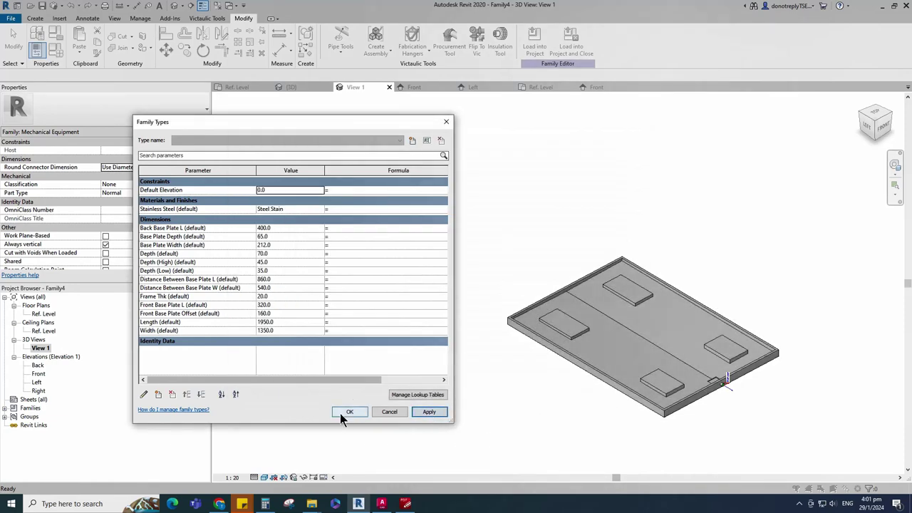
pyautogui.click(347, 413)
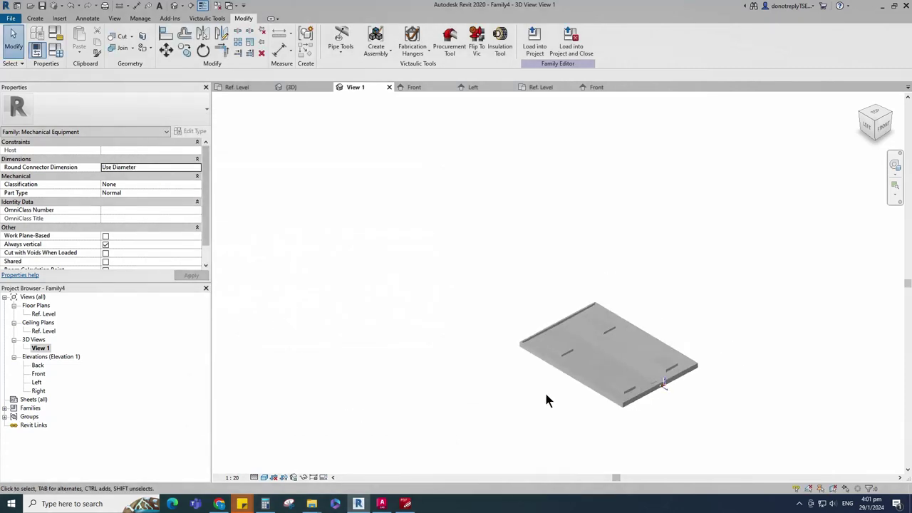
# Examine the finished drip tray in the family's 3D view and beneath the plate heat exchanger in the Piping_Pratical_1 project's 3D view.
pyautogui.keyDown('shift'); pyautogui.moveTo(548, 396); pyautogui.dragTo(570, 420, button='middle'); pyautogui.keyUp('shift')
pyautogui.scroll(1, 713, 299)
pyautogui.click(891, 114)
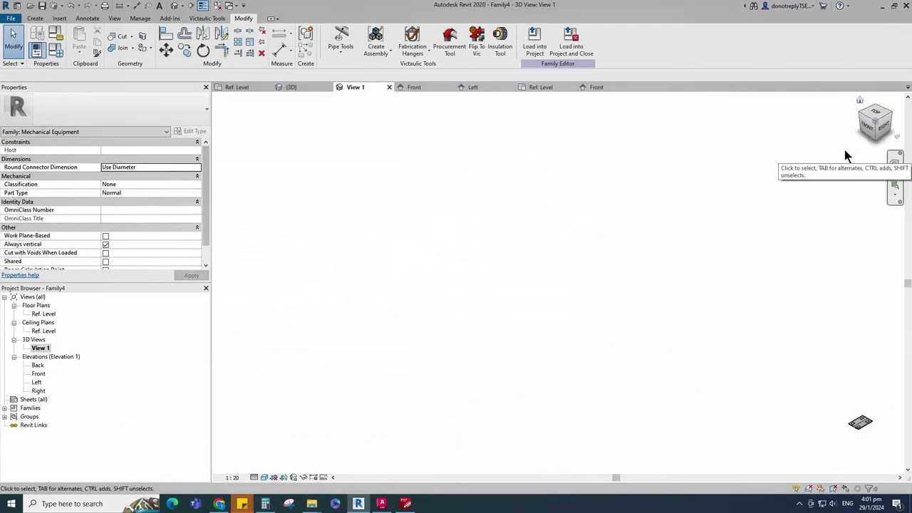
pyautogui.click(881, 125)
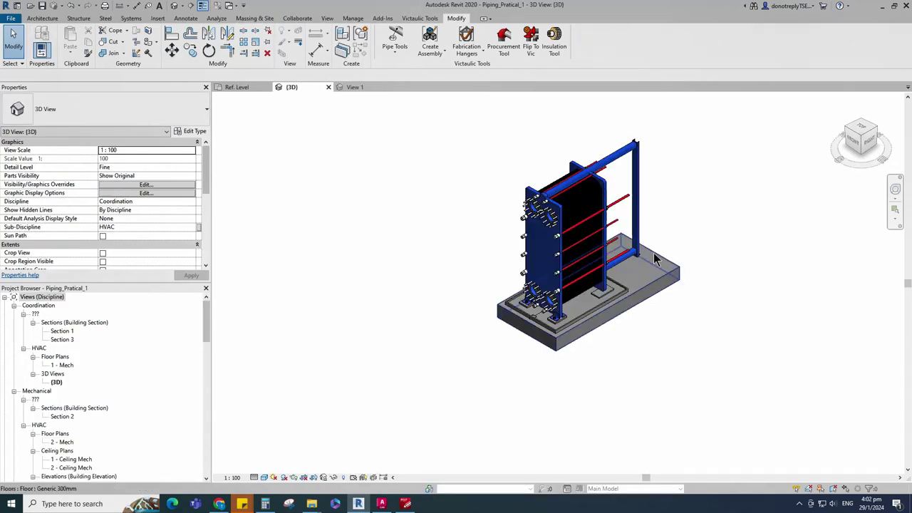
pyautogui.scroll(2, 676, 341)
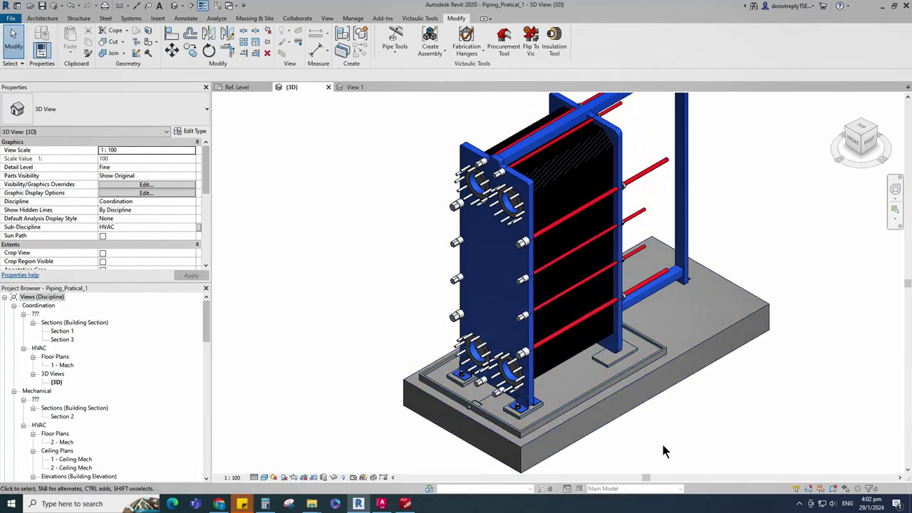
pyautogui.scroll(-3, 662, 446)
pyautogui.keyDown('shift'); pyautogui.moveTo(642, 456); pyautogui.dragTo(749, 461, button='middle'); pyautogui.keyUp('shift')
pyautogui.moveTo(589, 428)
pyautogui.keyDown('shift'); pyautogui.mouseDown(button='middle')
pyautogui.moveTo(710, 456)
pyautogui.moveTo(631, 432)
pyautogui.moveTo(635, 423)
pyautogui.moveTo(585, 440)
pyautogui.moveTo(456, 432)
pyautogui.moveTo(423, 401)
pyautogui.moveTo(535, 437)
pyautogui.moveTo(591, 425)
pyautogui.moveTo(586, 411)
pyautogui.mouseUp(button='middle'); pyautogui.keyUp('shift')
pyautogui.scroll(-4, 547, 413)
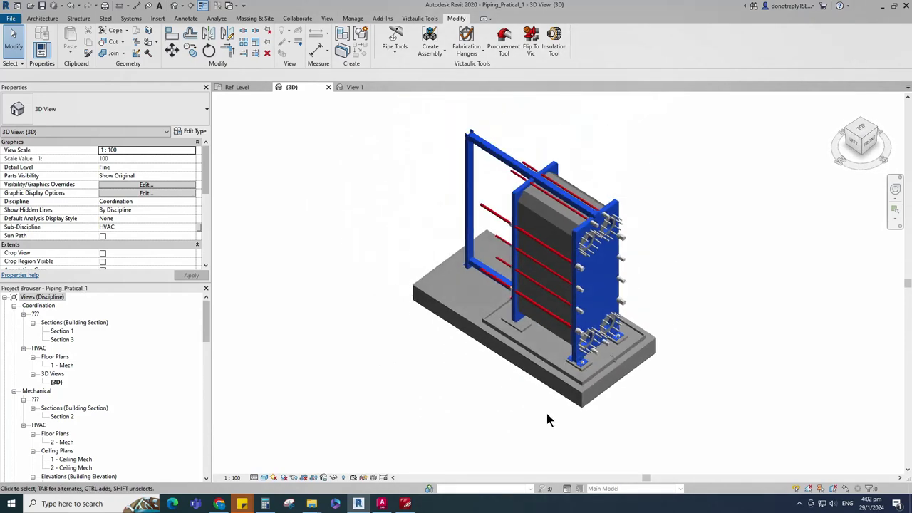
pyautogui.scroll(1, 546, 414)
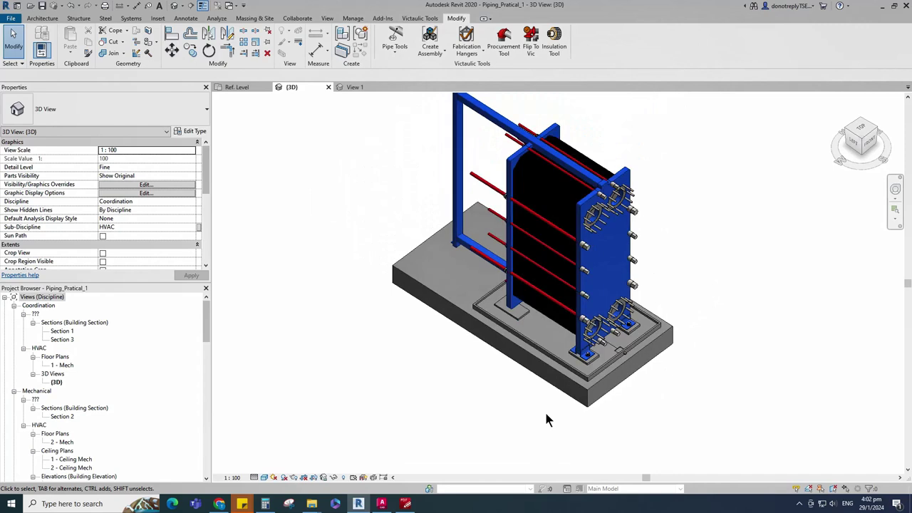
pyautogui.scroll(-2, 545, 414)
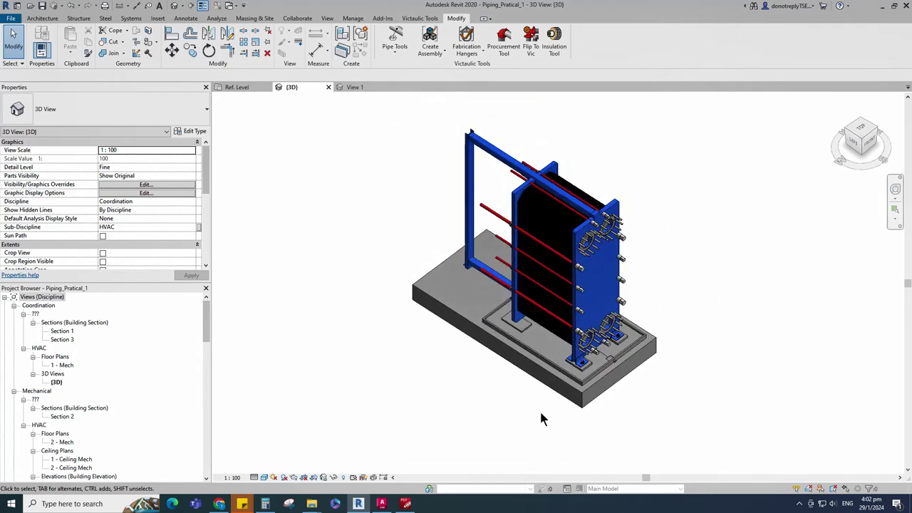